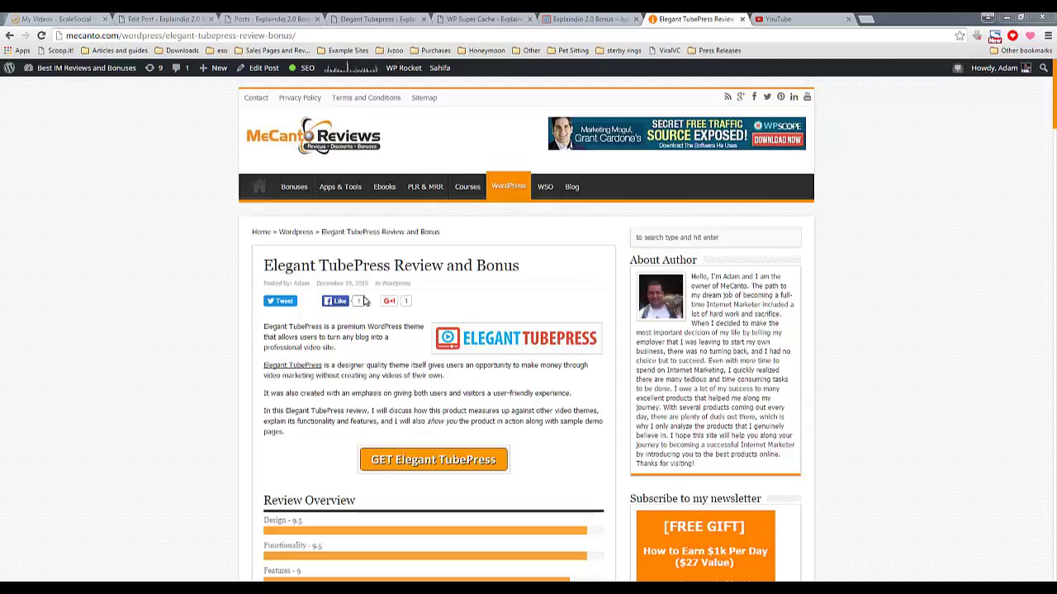
Highlight the theme name in the review title and part of the introduction text
{"action": "left_click_drag", "start_coordinate": [304, 265], "coordinate": [386, 264]}
{"action": "scroll", "coordinate": [342, 380], "scroll_direction": "down", "scroll_amount": 1}
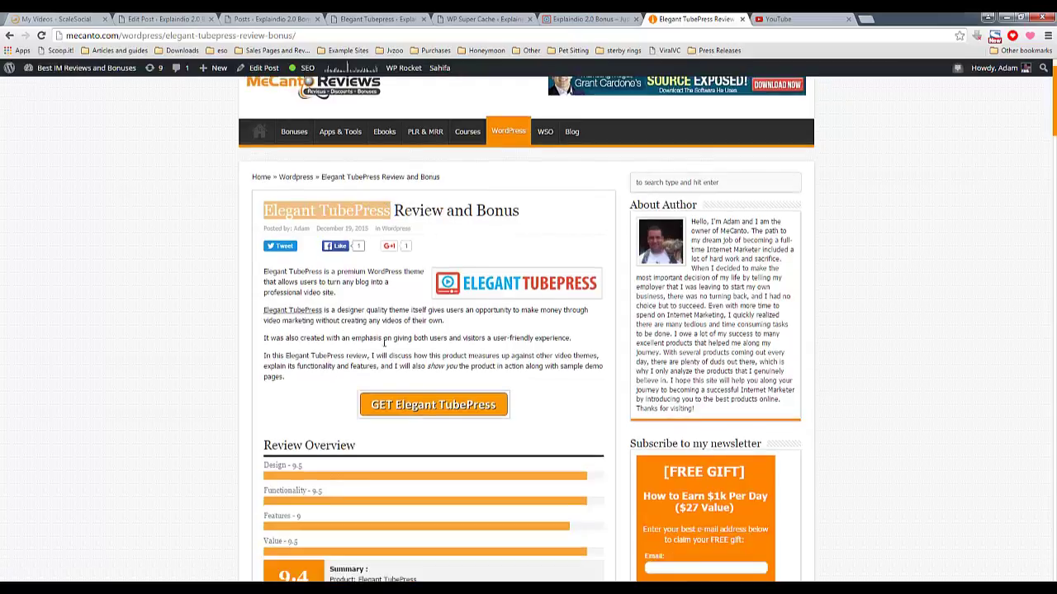
{"action": "left_click_drag", "start_coordinate": [352, 337], "coordinate": [508, 366]}
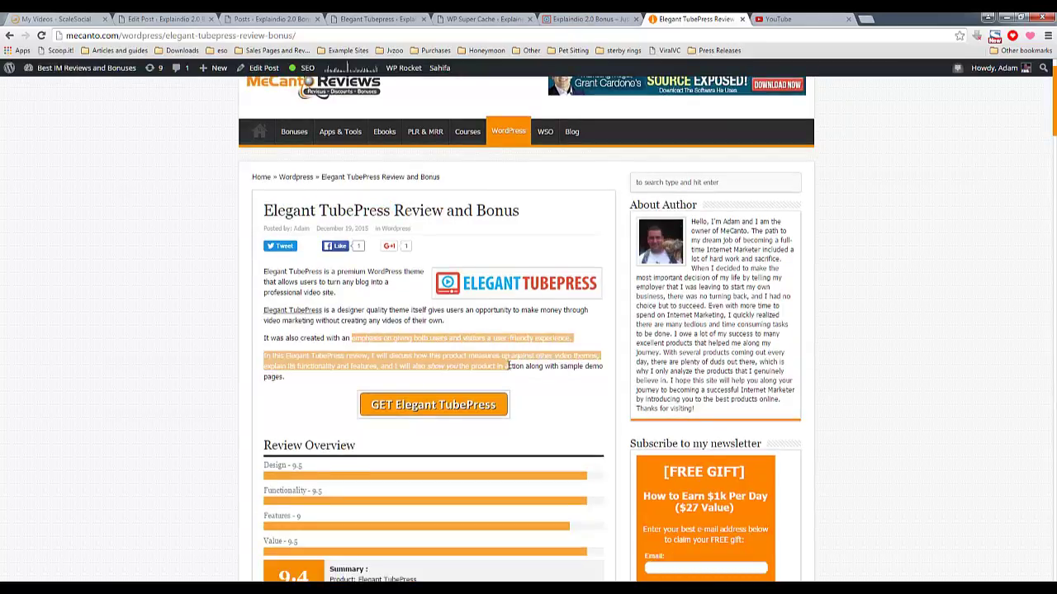
{"action": "left_click", "coordinate": [522, 366]}
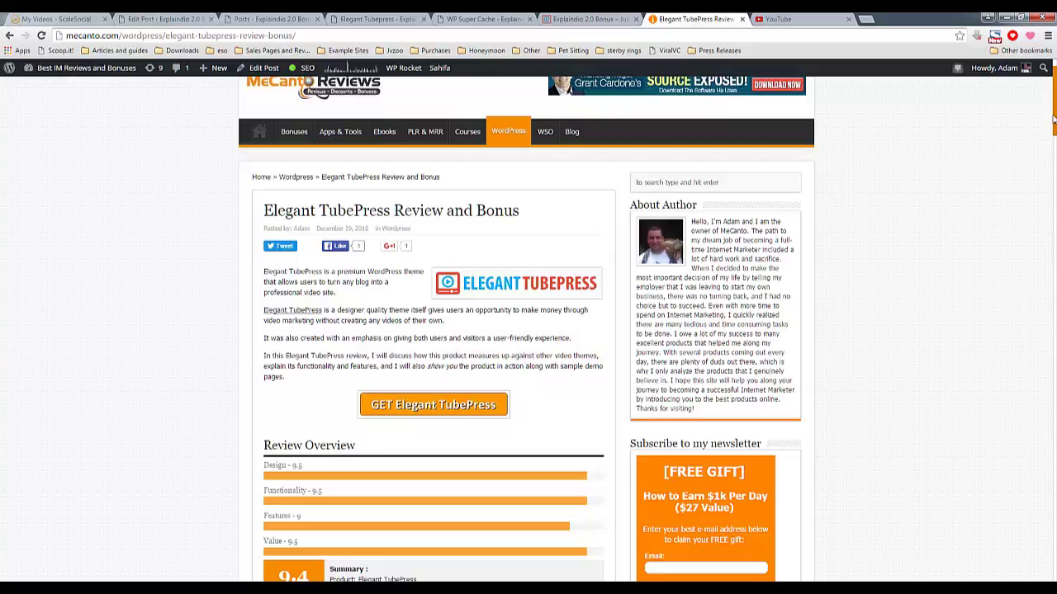
{"action": "left_click_drag", "start_coordinate": [1054, 119], "coordinate": [1041, 198]}
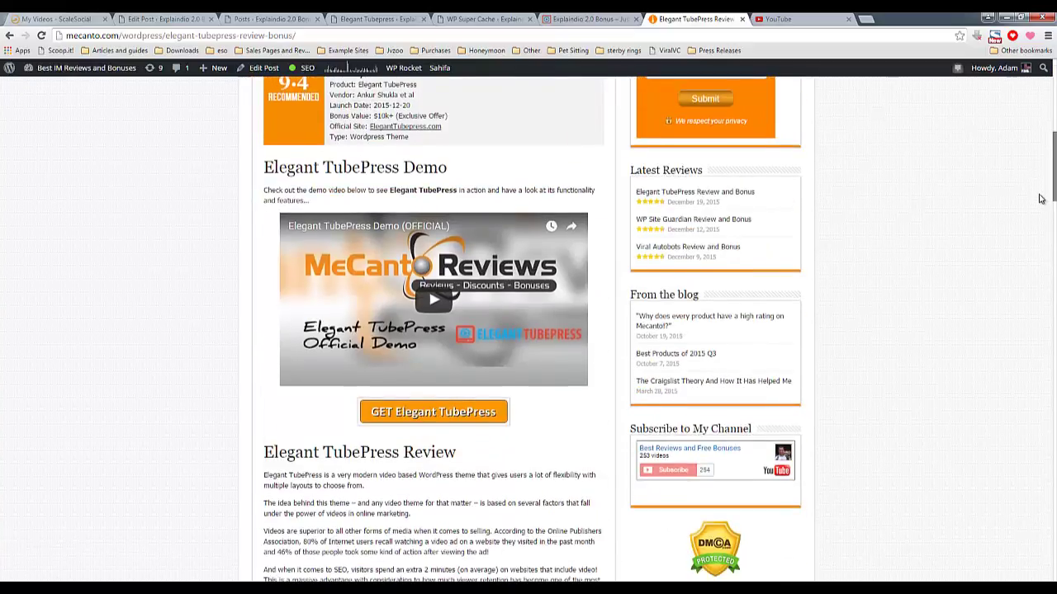
{"action": "scroll", "coordinate": [1041, 198], "scroll_direction": "down", "scroll_amount": 3}
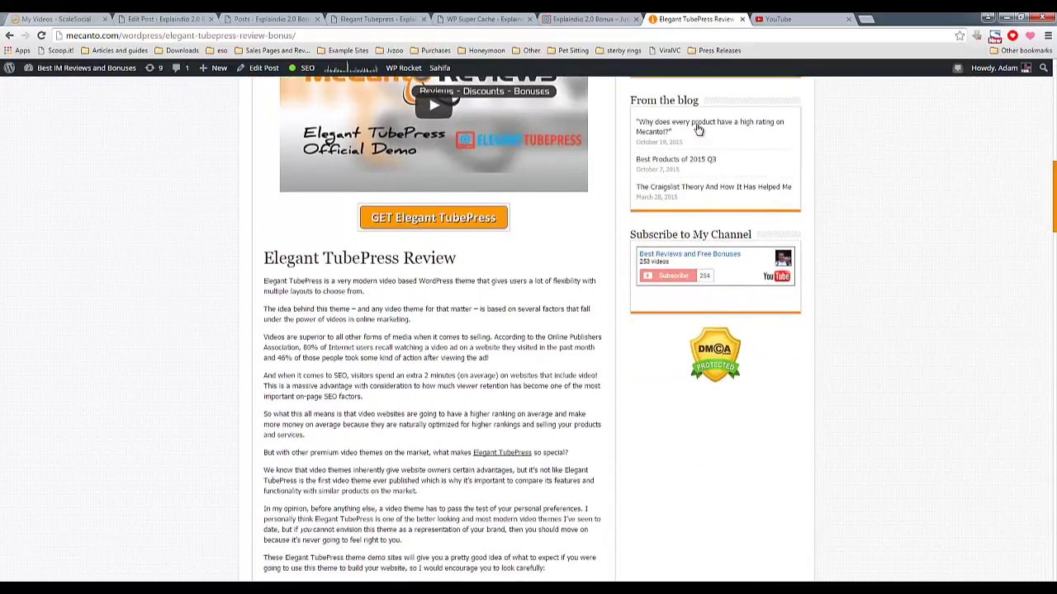
Select the page address, then scroll through the 31 bonuses to the Money Back Guarantee section
{"action": "key", "text": "ctrl+l"}
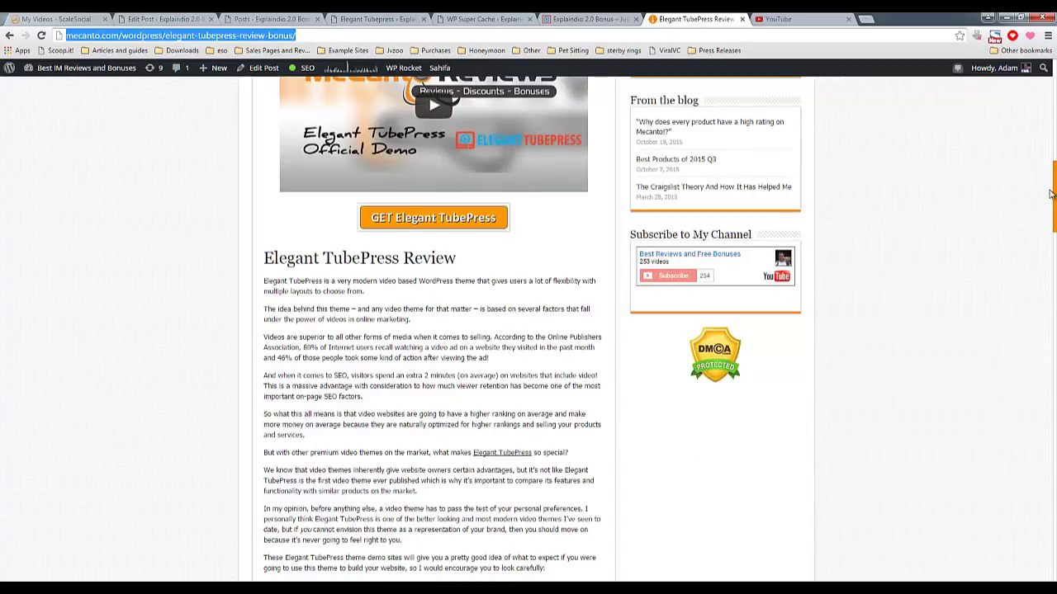
{"action": "left_click_drag", "start_coordinate": [1054, 195], "coordinate": [1053, 346]}
{"action": "scroll", "coordinate": [501, 235], "scroll_direction": "down", "scroll_amount": 1}
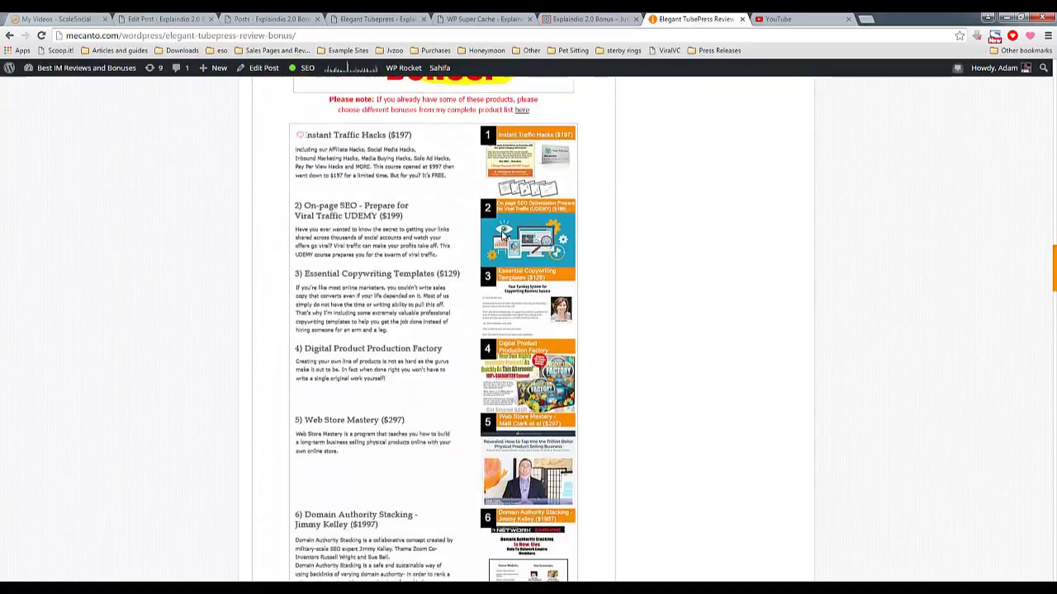
{"action": "scroll", "coordinate": [504, 359], "scroll_direction": "down", "scroll_amount": 11}
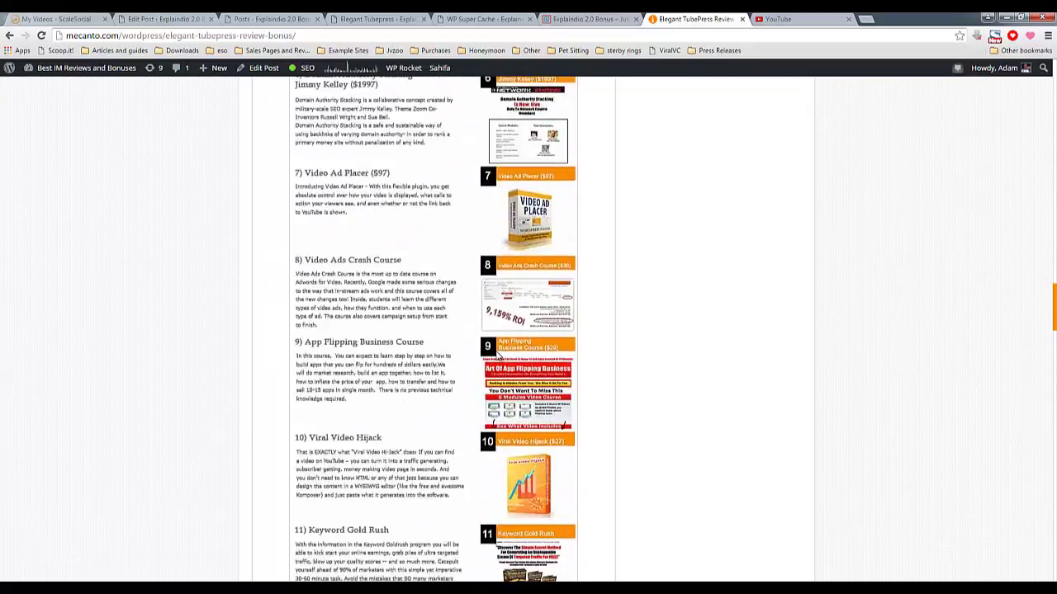
{"action": "scroll", "coordinate": [498, 356], "scroll_direction": "down", "scroll_amount": 16}
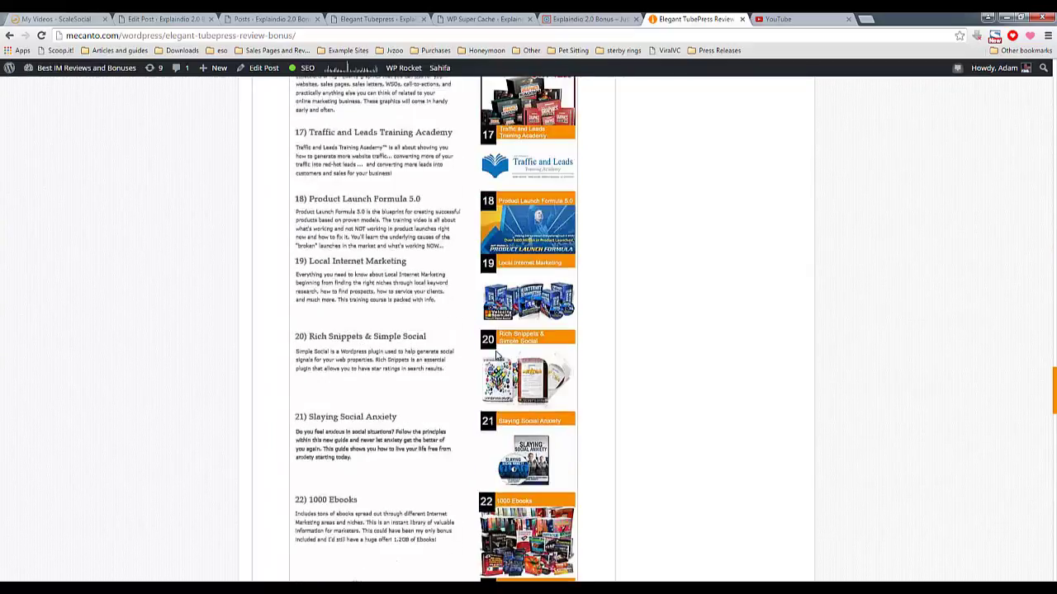
{"action": "scroll", "coordinate": [497, 355], "scroll_direction": "down", "scroll_amount": 11}
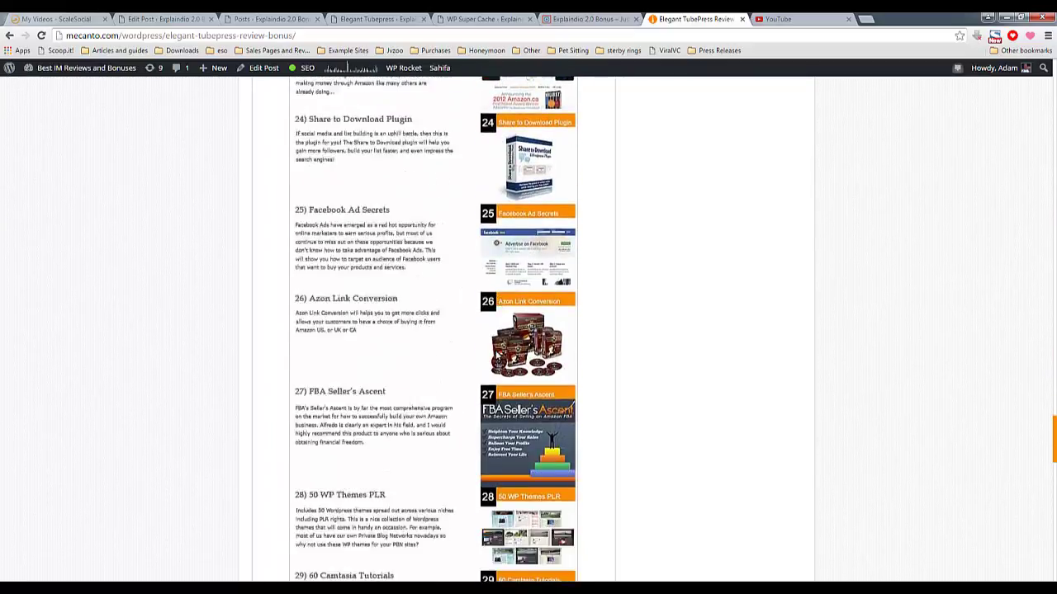
{"action": "scroll", "coordinate": [499, 355], "scroll_direction": "down", "scroll_amount": 9}
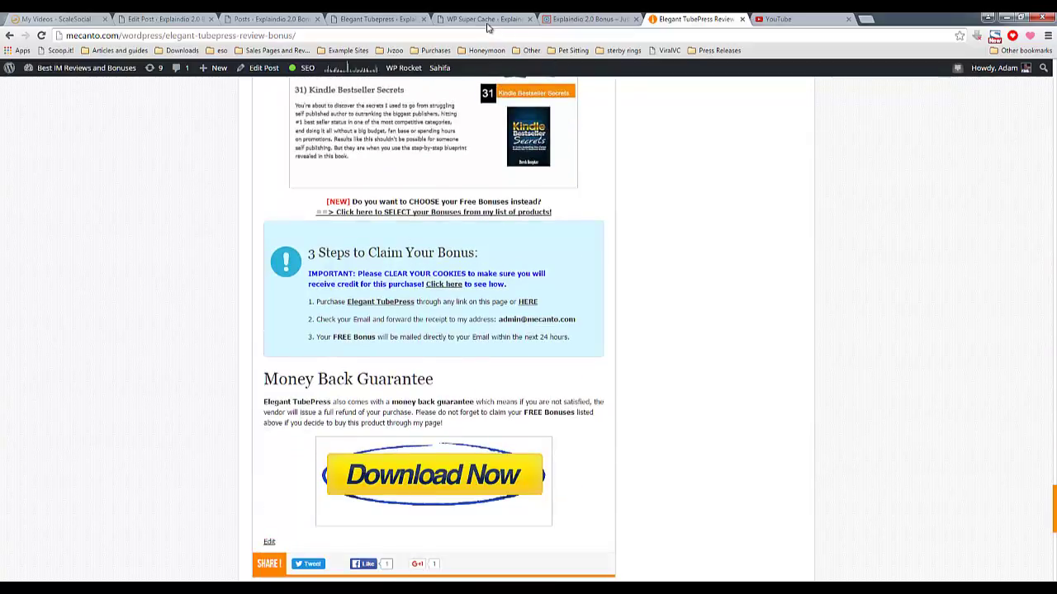
Switch from the theme settings to the live 'adam's videos' homepage with its Sammy Watkins tiles
{"action": "left_click", "coordinate": [396, 18]}
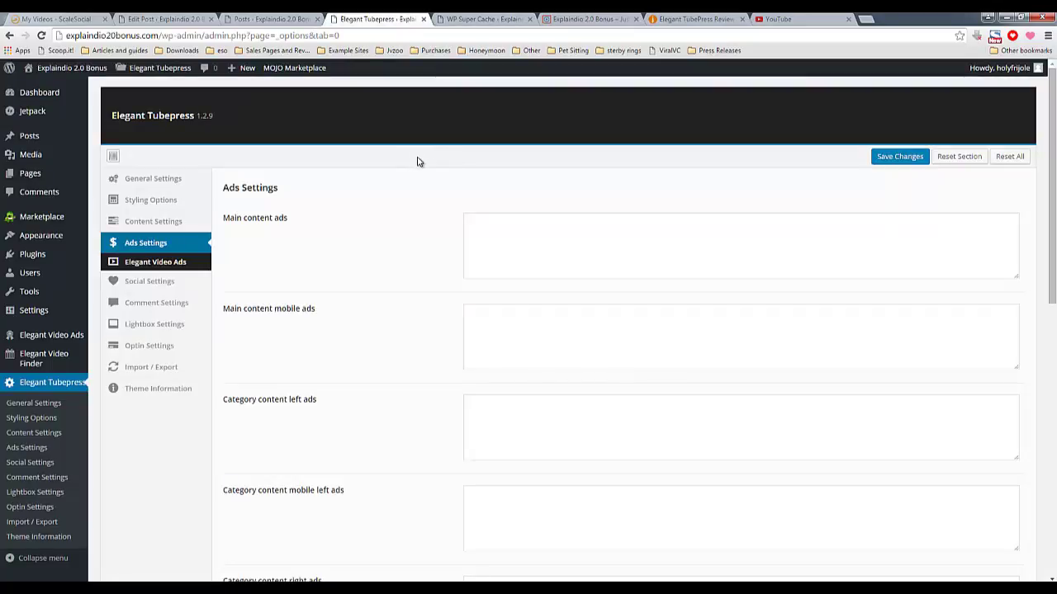
{"action": "left_click", "coordinate": [582, 18]}
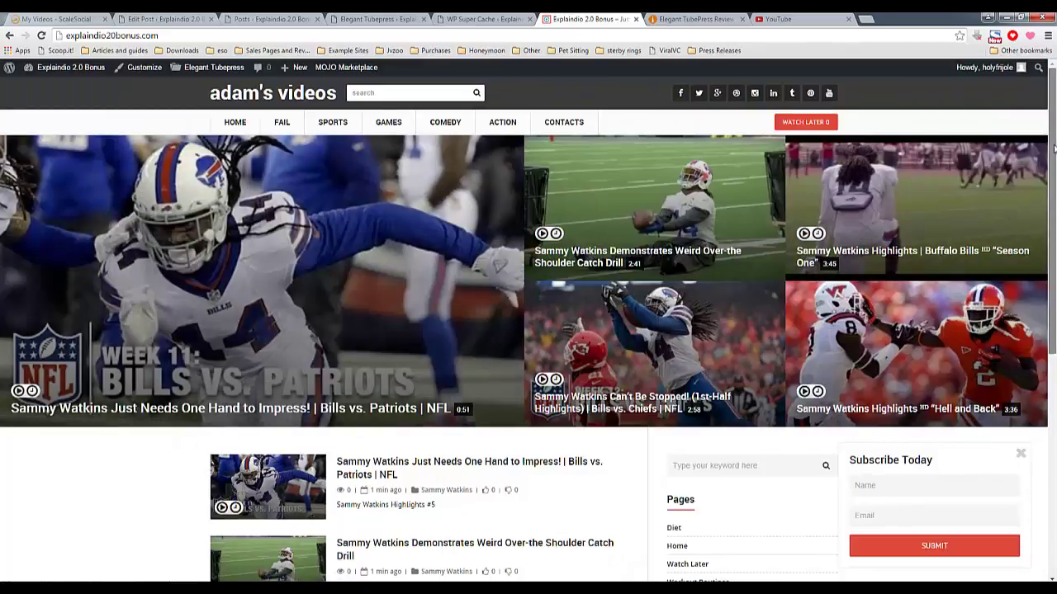
{"action": "left_click_drag", "start_coordinate": [1053, 189], "coordinate": [1055, 122]}
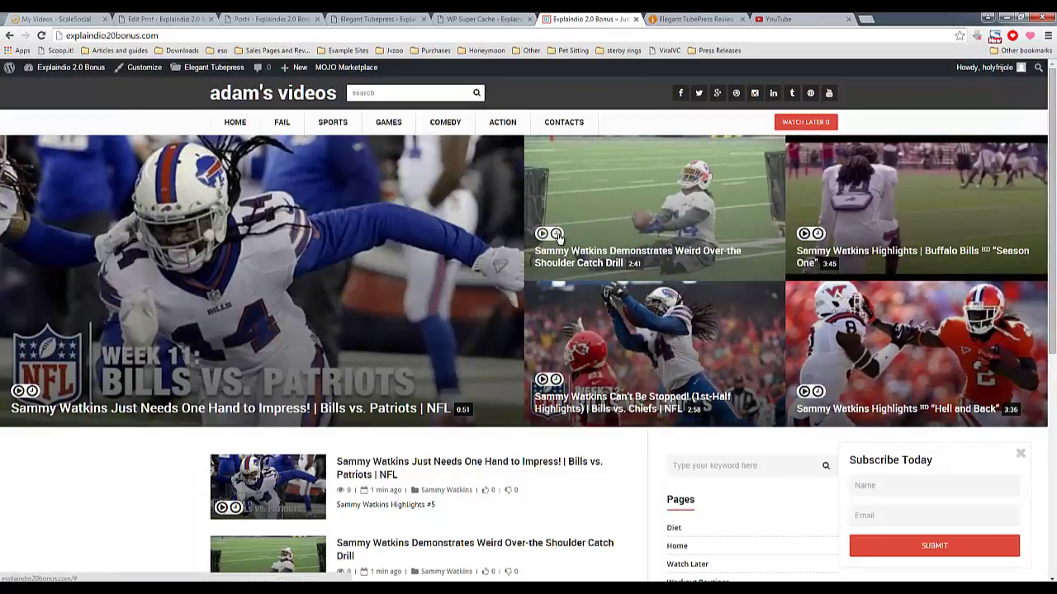
Save the over-the-shoulder catch drill video to Watch Later and check the Watch Later page
{"action": "left_click", "coordinate": [557, 235]}
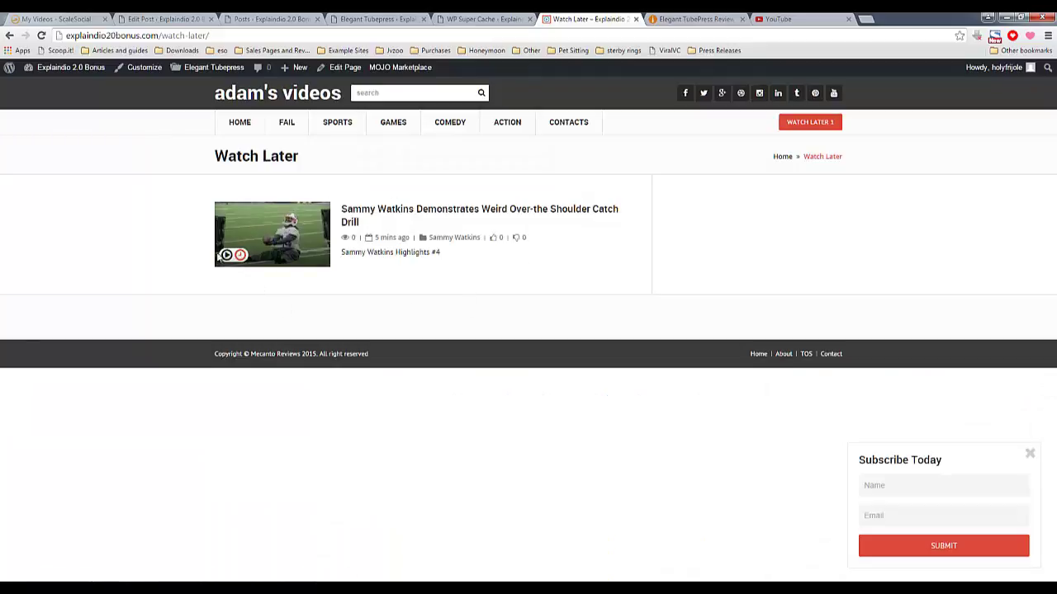
{"action": "left_click_drag", "start_coordinate": [216, 156], "coordinate": [311, 148]}
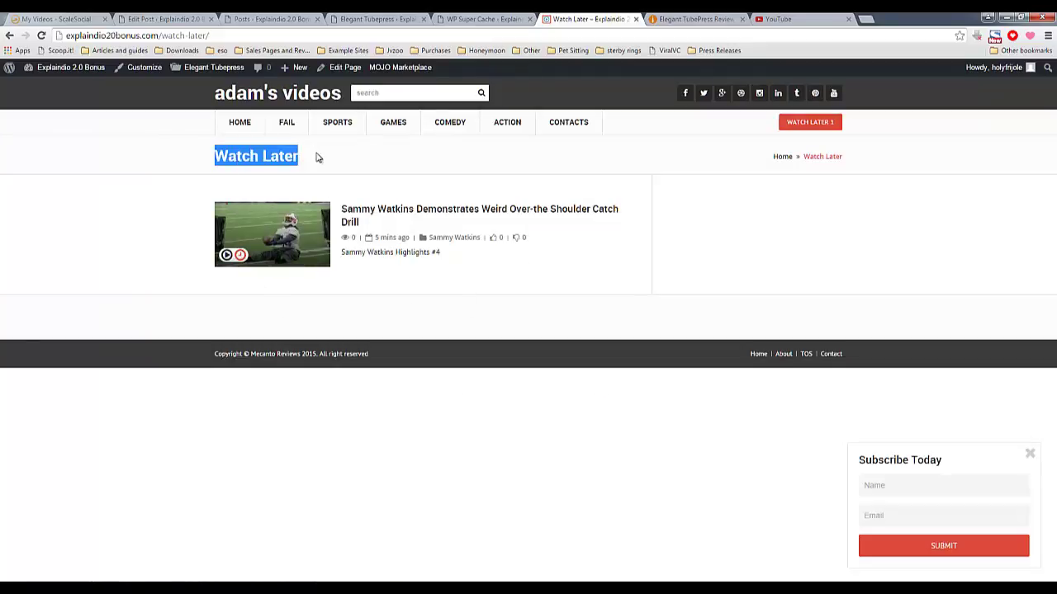
{"action": "left_click", "coordinate": [319, 155]}
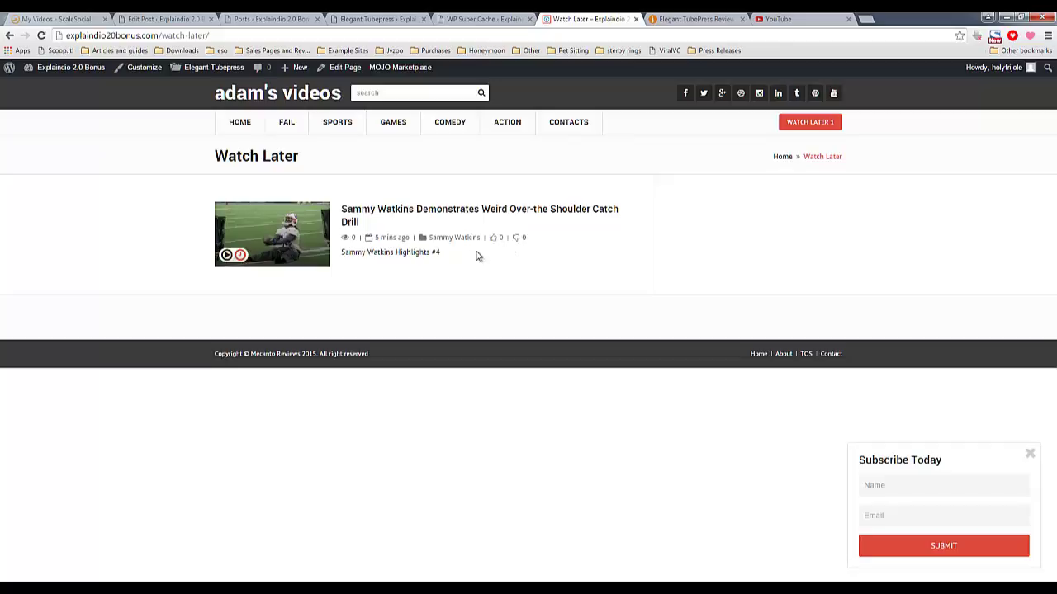
Open the 'Sammy Watkins Demonstrates Weird Over-the Shoulder Catch Drill' video page from Watch Later
{"action": "left_click_drag", "start_coordinate": [453, 259], "coordinate": [357, 252]}
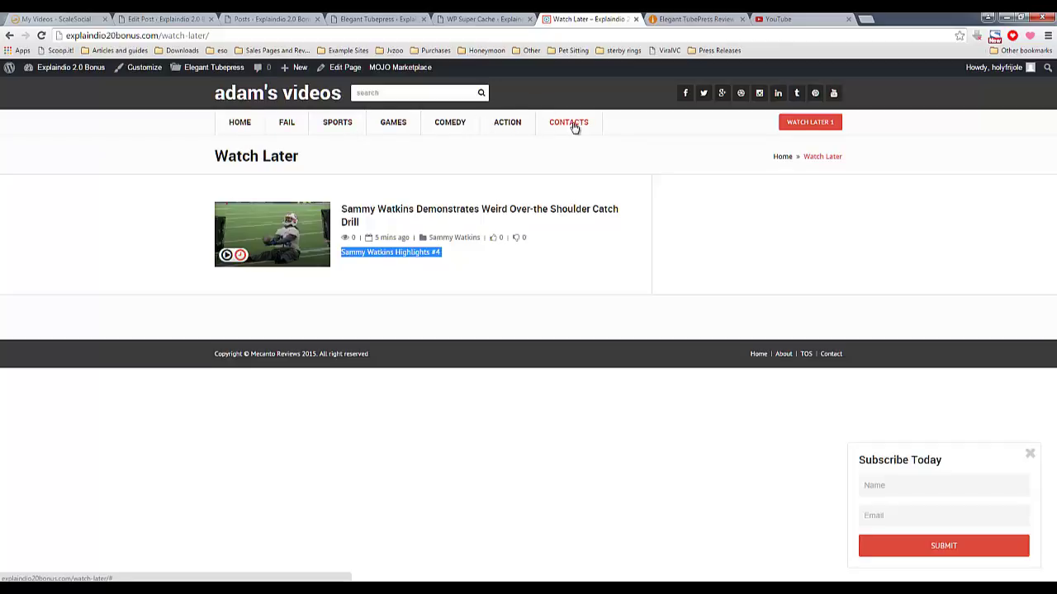
{"action": "left_click", "coordinate": [426, 95]}
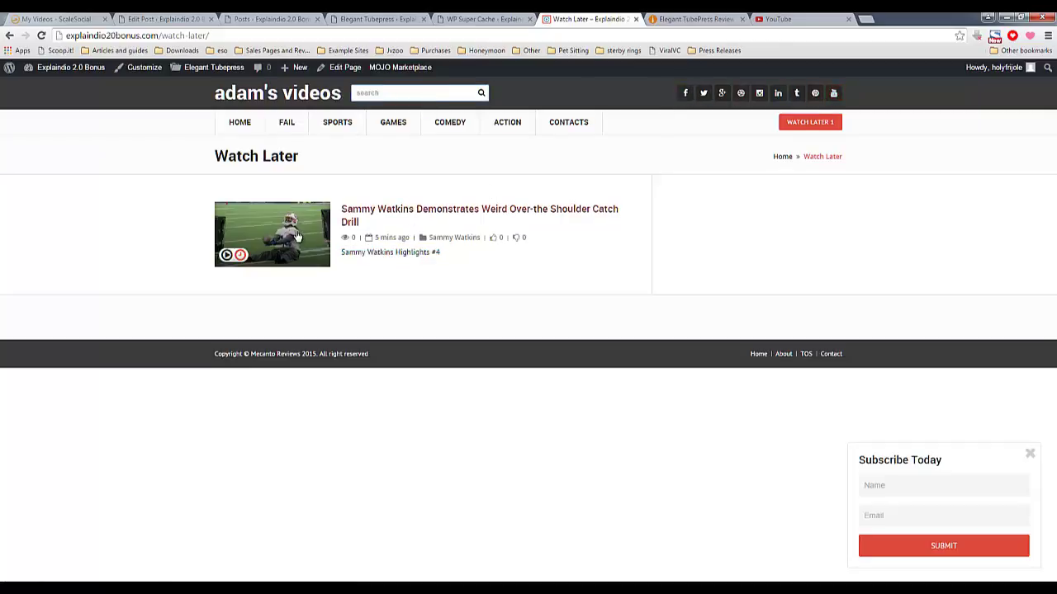
{"action": "left_click", "coordinate": [382, 211]}
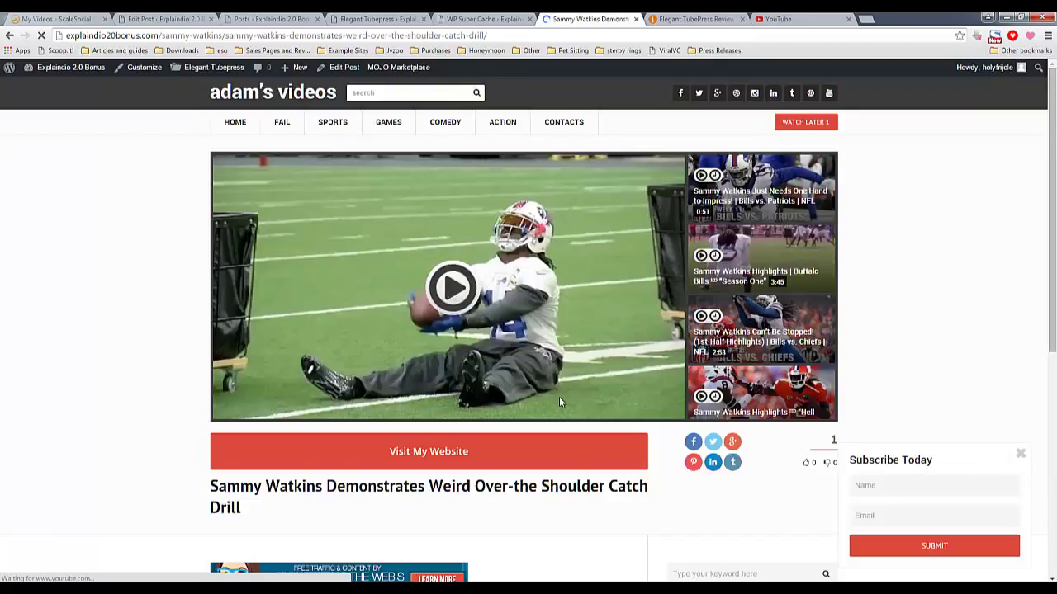
Play the catch drill video, close the ad banner covering it, and scroll down the post
{"action": "left_click", "coordinate": [452, 289]}
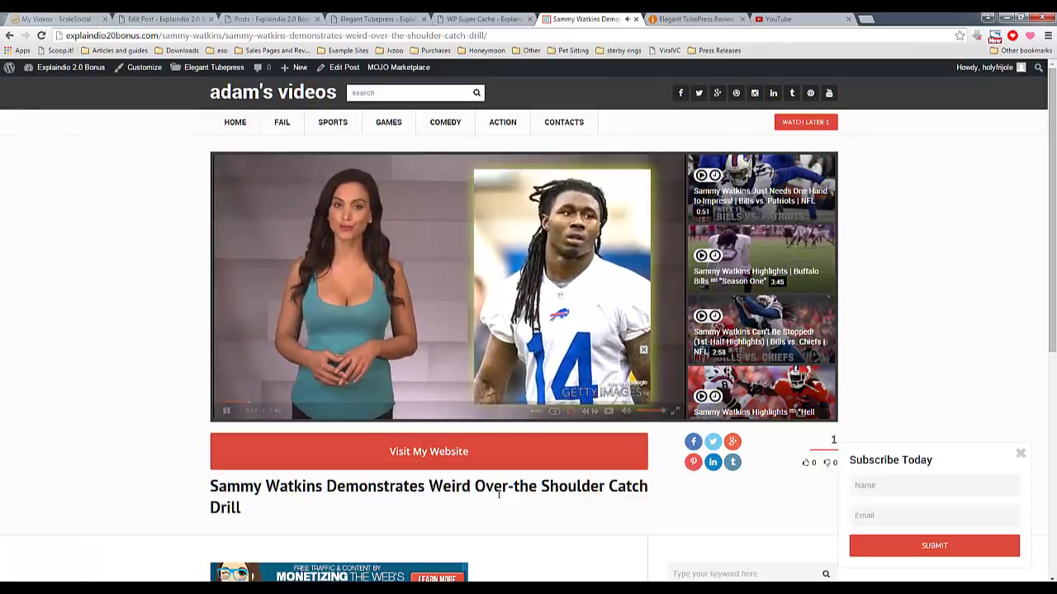
{"action": "left_click_drag", "start_coordinate": [620, 487], "coordinate": [217, 491]}
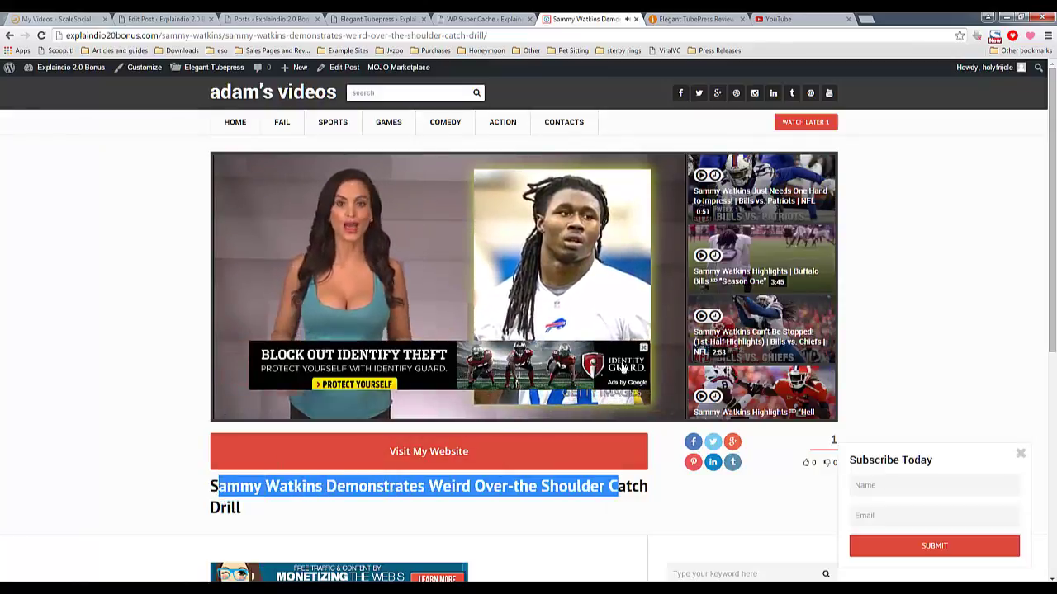
{"action": "left_click", "coordinate": [643, 349]}
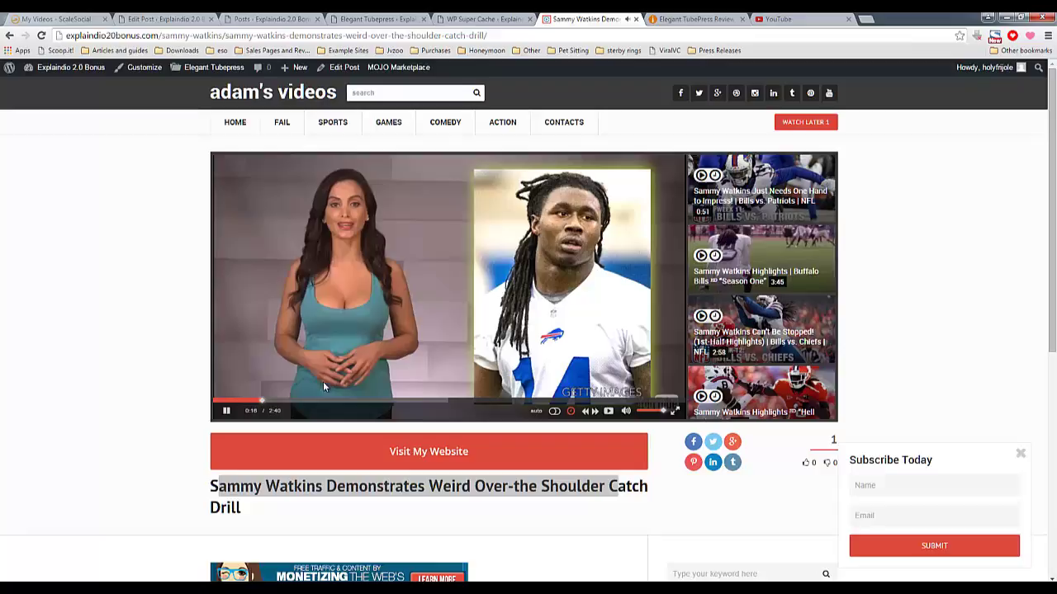
{"action": "scroll", "coordinate": [467, 442], "scroll_direction": "down", "scroll_amount": 1}
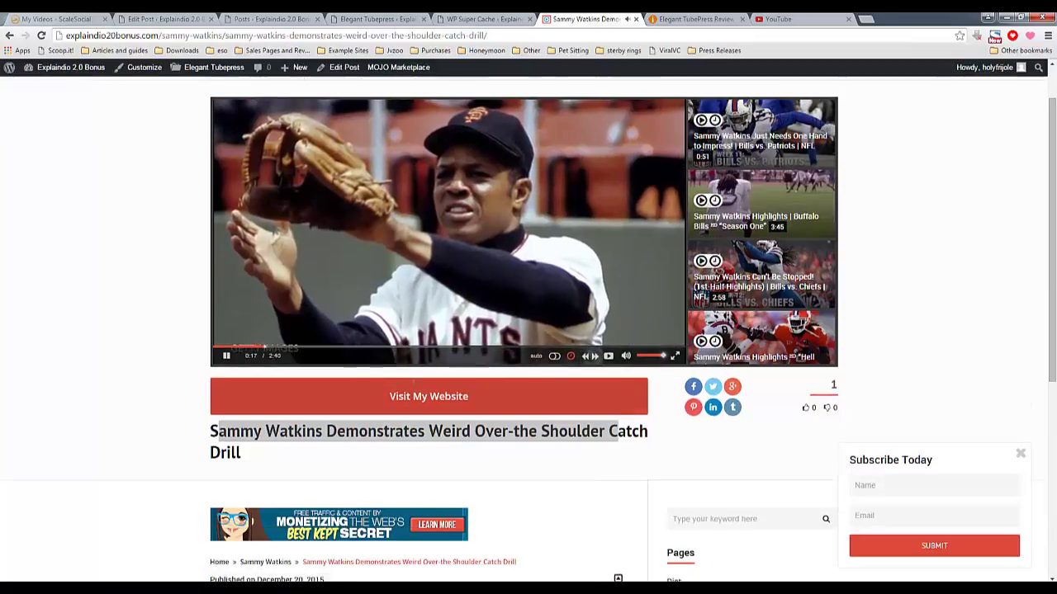
{"action": "scroll", "coordinate": [395, 350], "scroll_direction": "down", "scroll_amount": 1}
{"action": "left_click", "coordinate": [405, 377]}
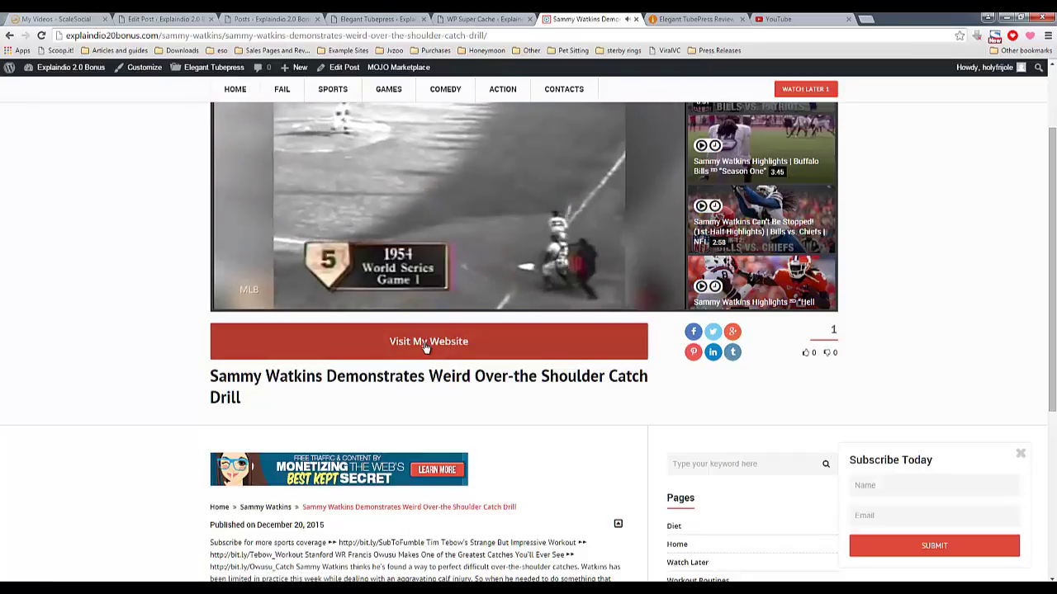
Scroll the post and highlight its description paragraph and the breadcrumb post title
{"action": "scroll", "coordinate": [495, 384], "scroll_direction": "down", "scroll_amount": 1}
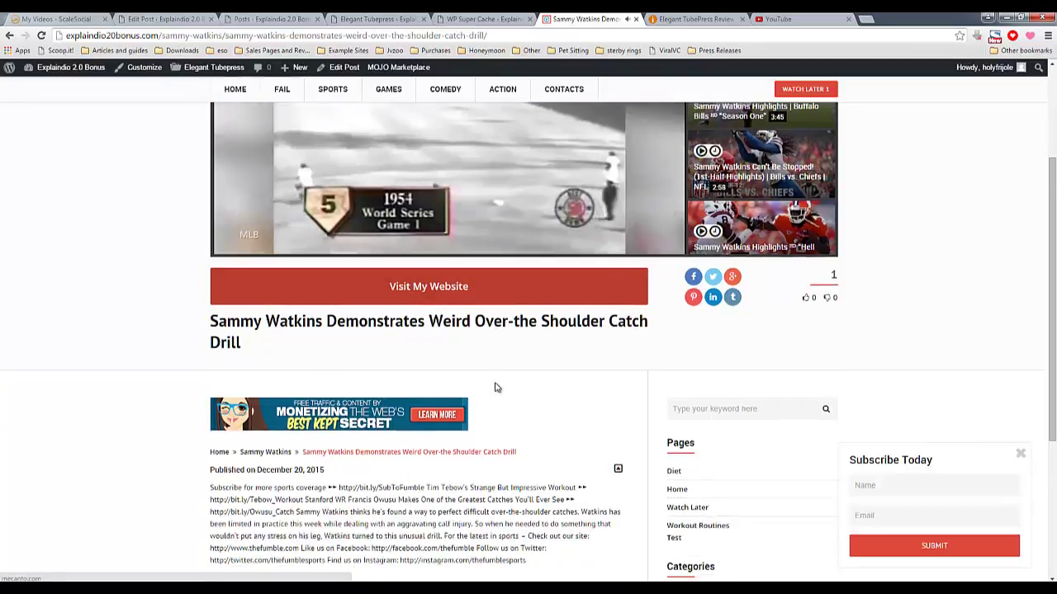
{"action": "scroll", "coordinate": [512, 413], "scroll_direction": "down", "scroll_amount": 1}
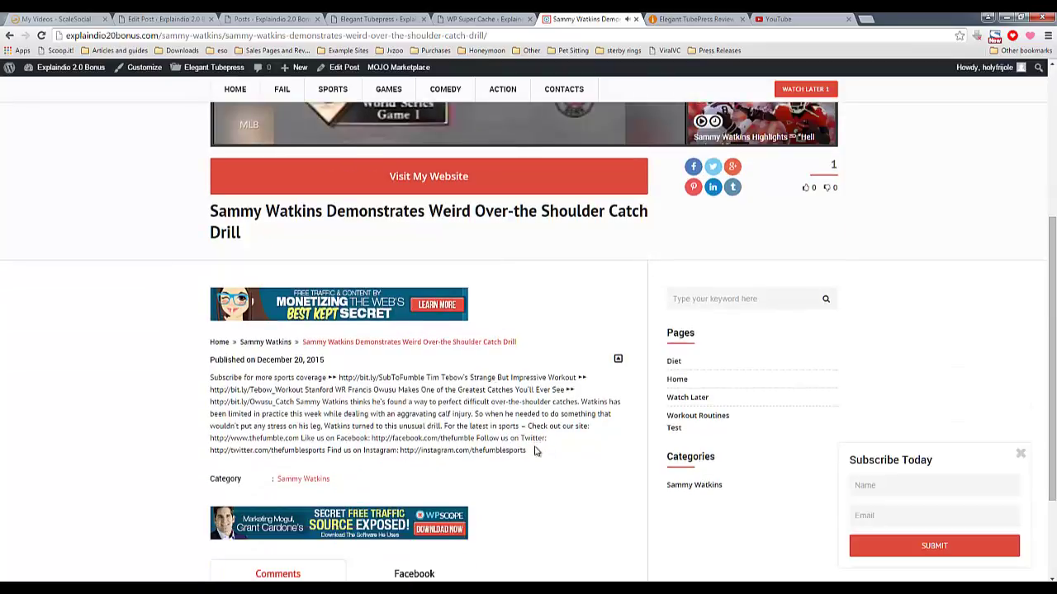
{"action": "left_click_drag", "start_coordinate": [526, 450], "coordinate": [212, 377]}
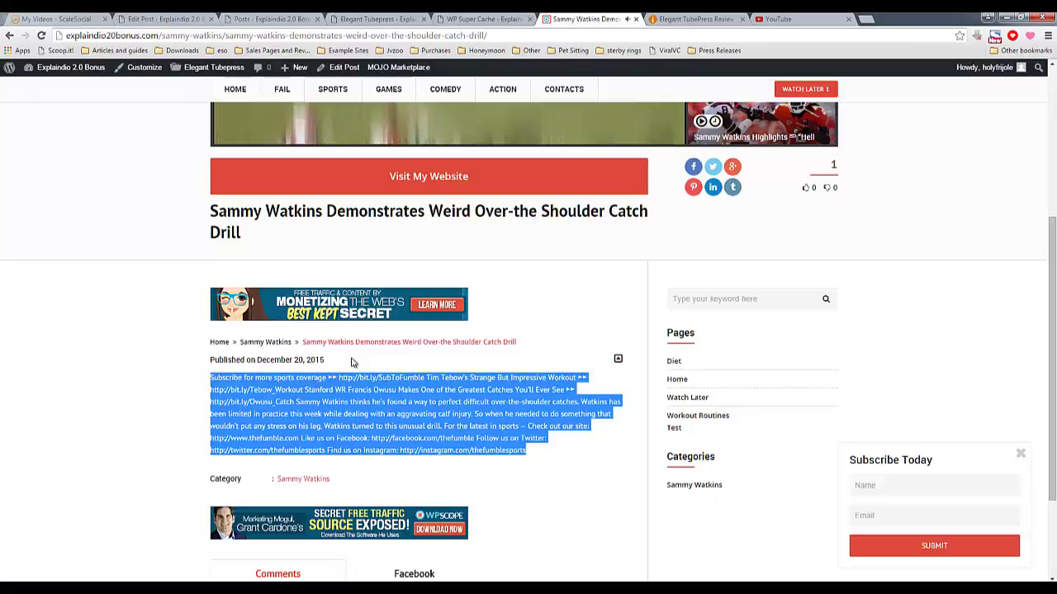
{"action": "left_click_drag", "start_coordinate": [517, 342], "coordinate": [306, 341]}
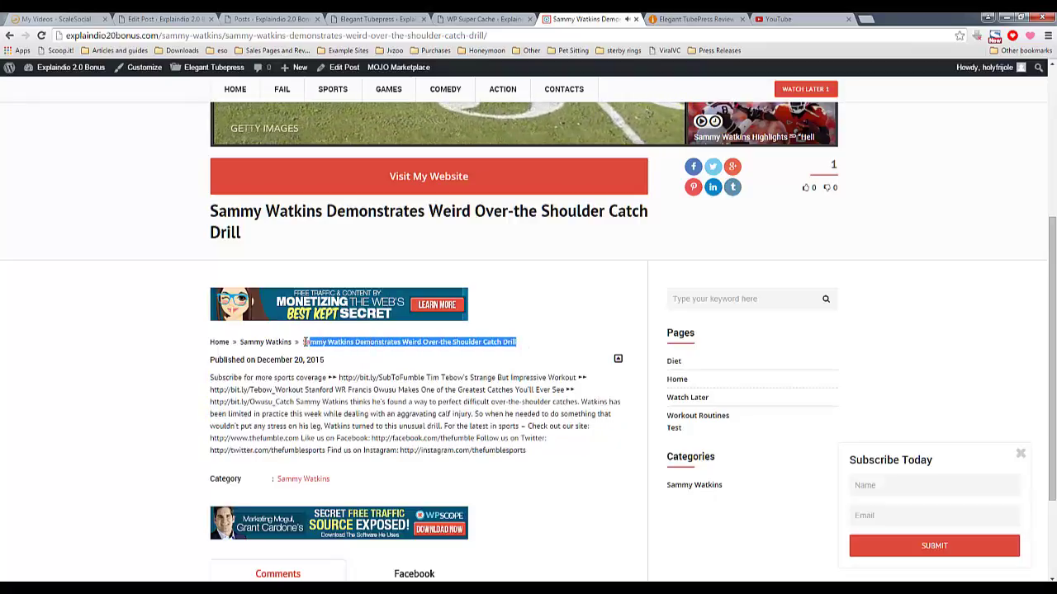
{"action": "left_click", "coordinate": [424, 413]}
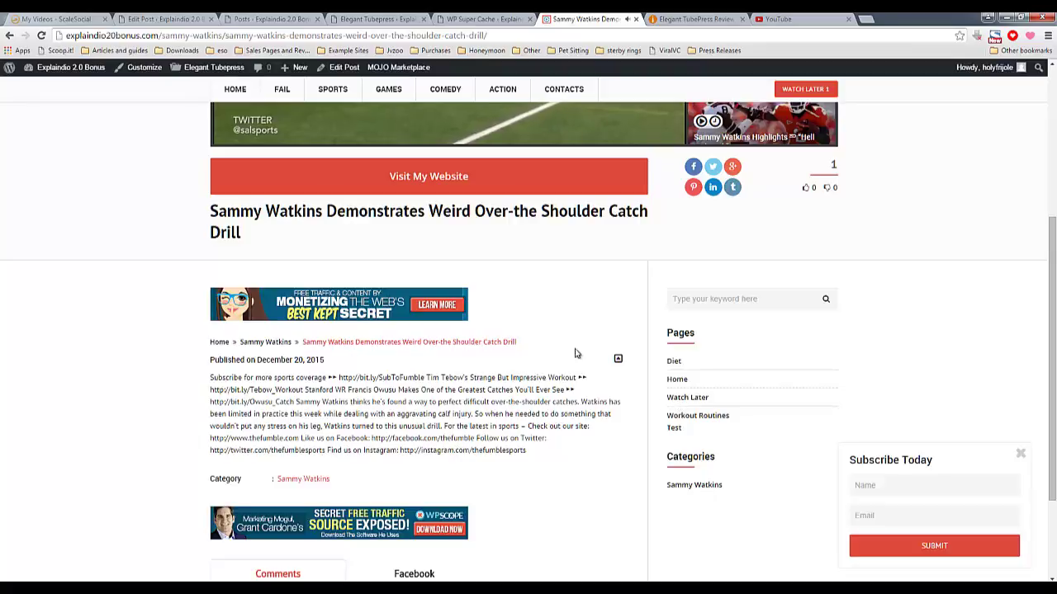
{"action": "triple_click", "coordinate": [512, 377]}
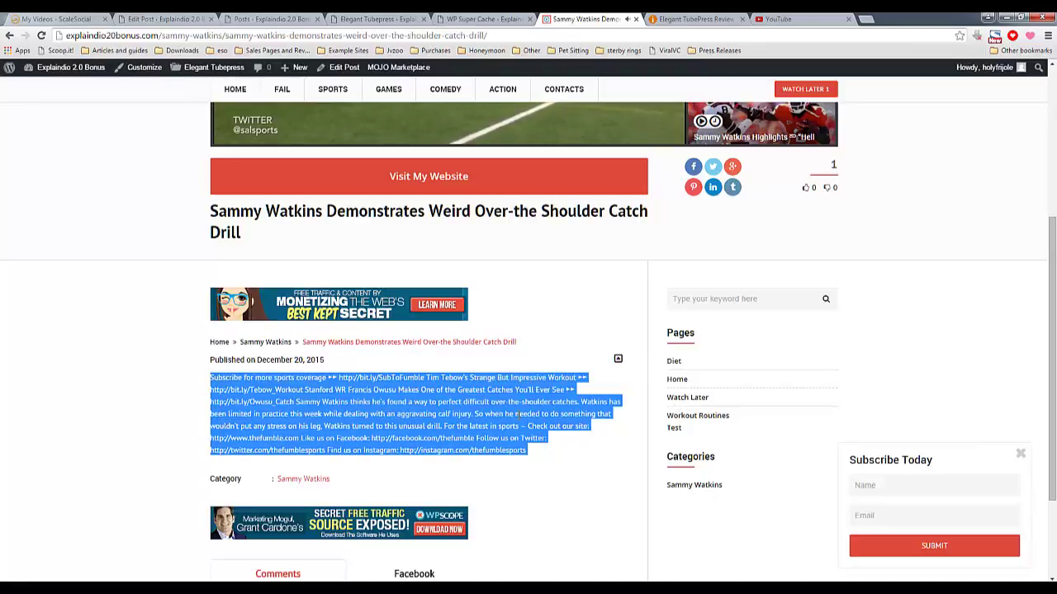
{"action": "scroll", "coordinate": [509, 401], "scroll_direction": "up", "scroll_amount": 3}
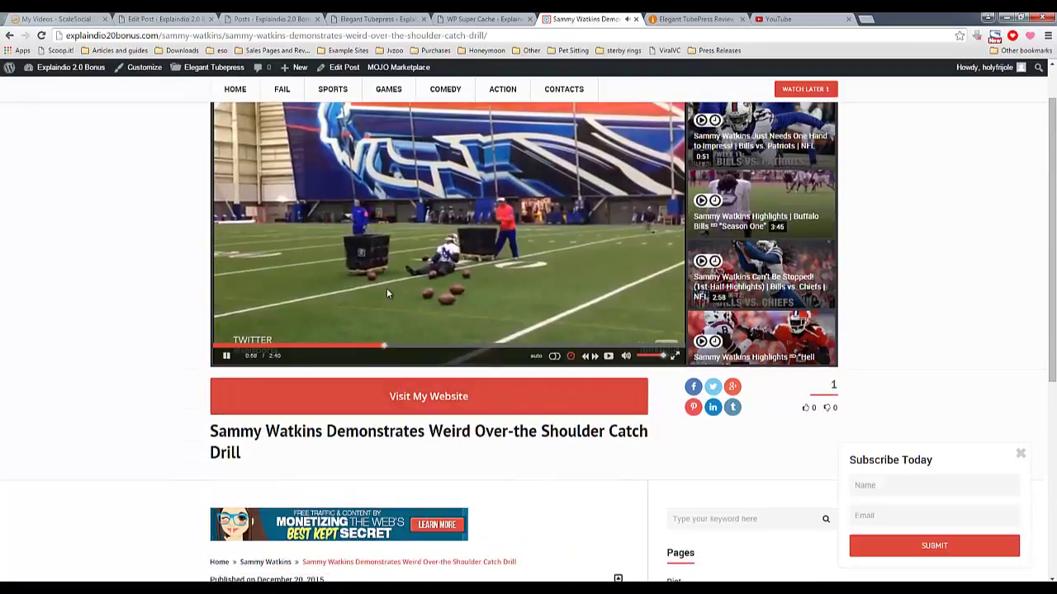
{"action": "scroll", "coordinate": [337, 427], "scroll_direction": "down", "scroll_amount": 2}
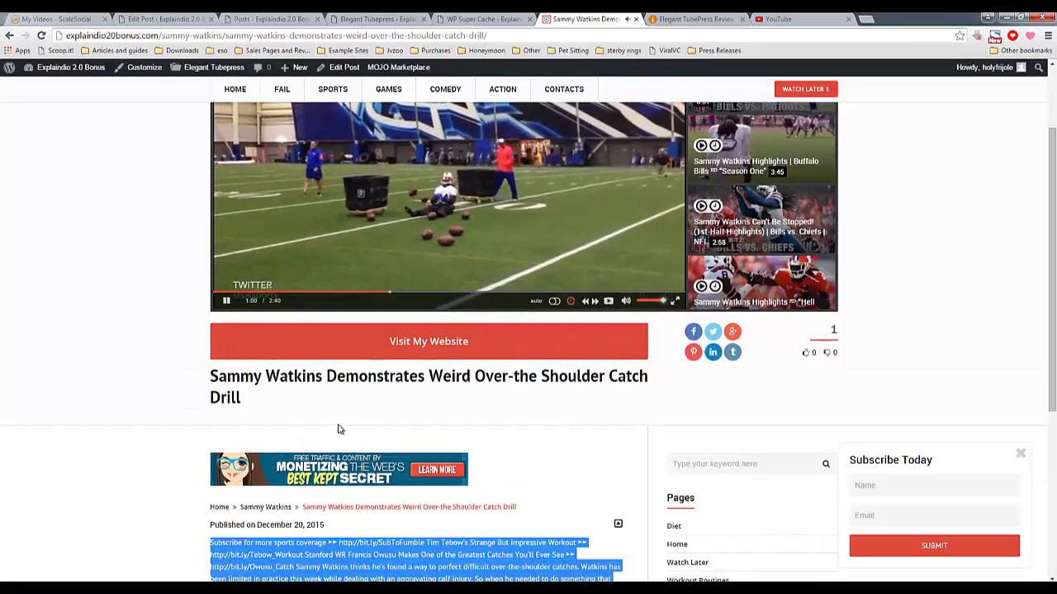
{"action": "scroll", "coordinate": [368, 364], "scroll_direction": "down", "scroll_amount": 1}
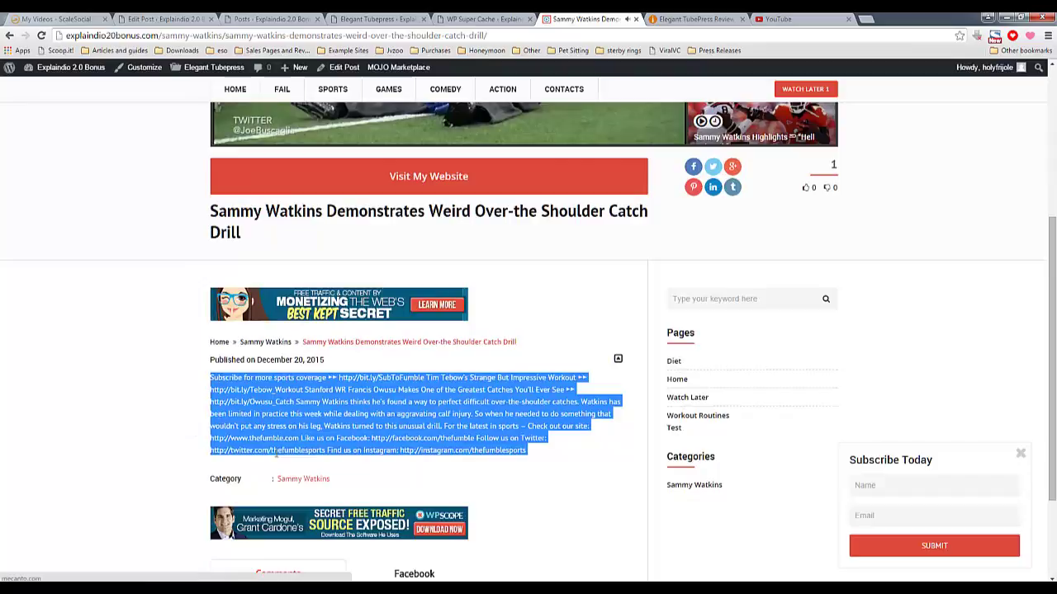
{"action": "left_click", "coordinate": [584, 443]}
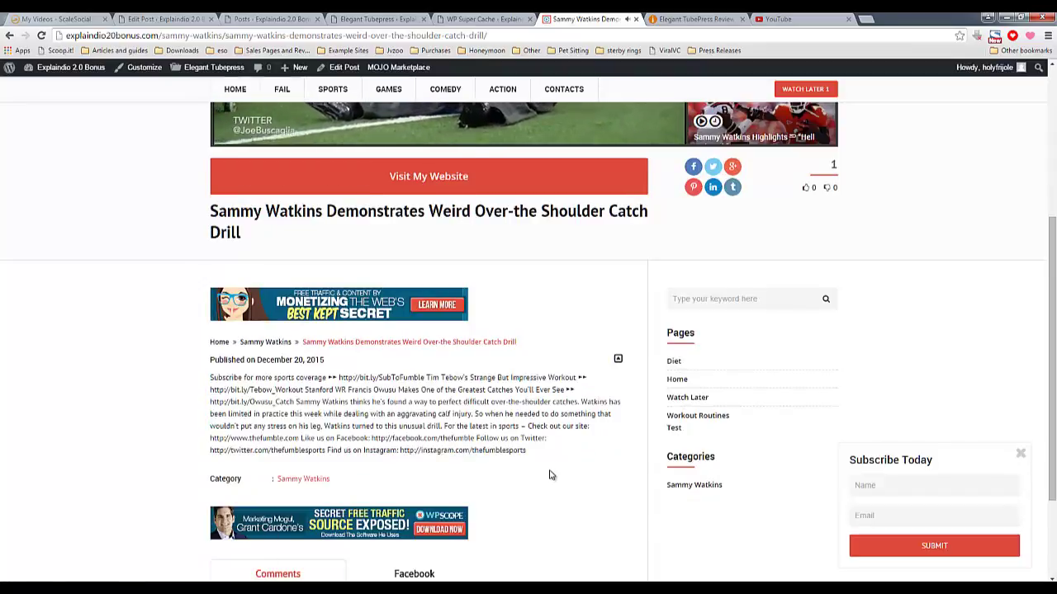
Pause the drill video at 1:24, then go to the WP Super Cache settings
{"action": "scroll", "coordinate": [512, 478], "scroll_direction": "down", "scroll_amount": 2}
{"action": "scroll", "coordinate": [474, 470], "scroll_direction": "up", "scroll_amount": 4}
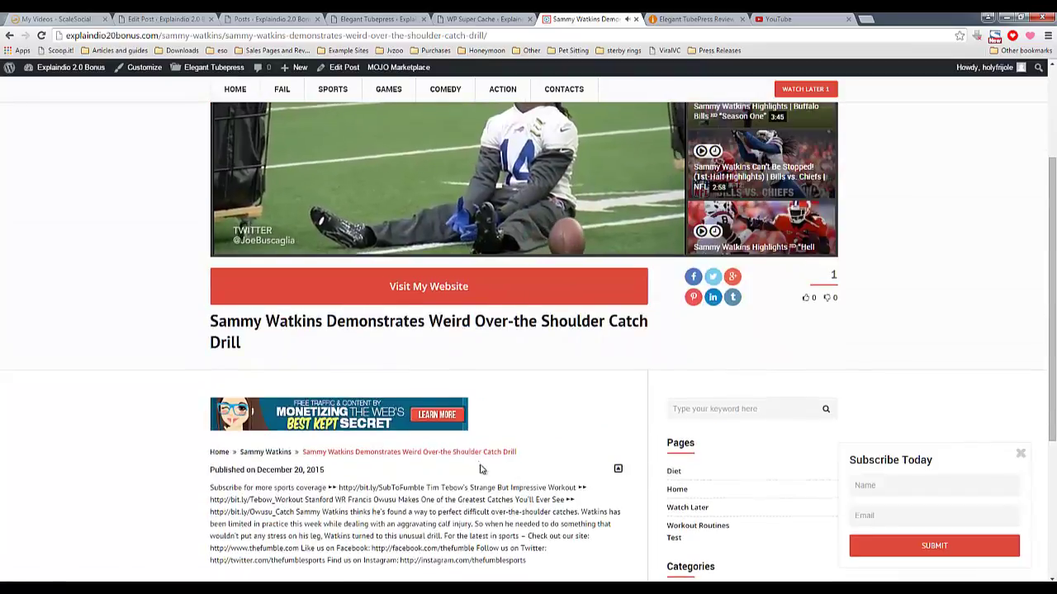
{"action": "scroll", "coordinate": [487, 477], "scroll_direction": "up", "scroll_amount": 2}
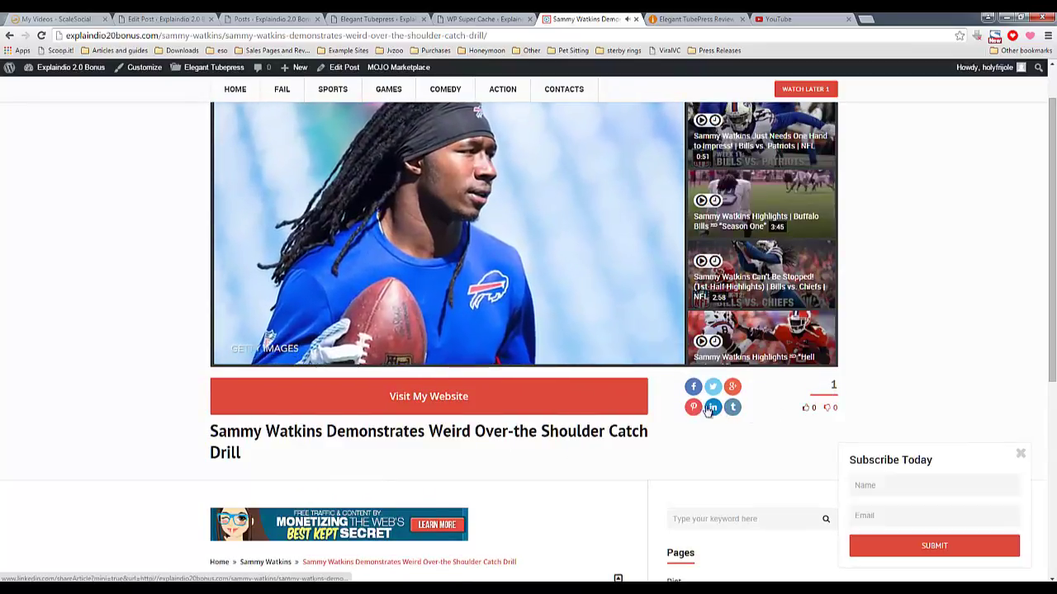
{"action": "double_click", "coordinate": [834, 384]}
{"action": "left_click", "coordinate": [429, 491]}
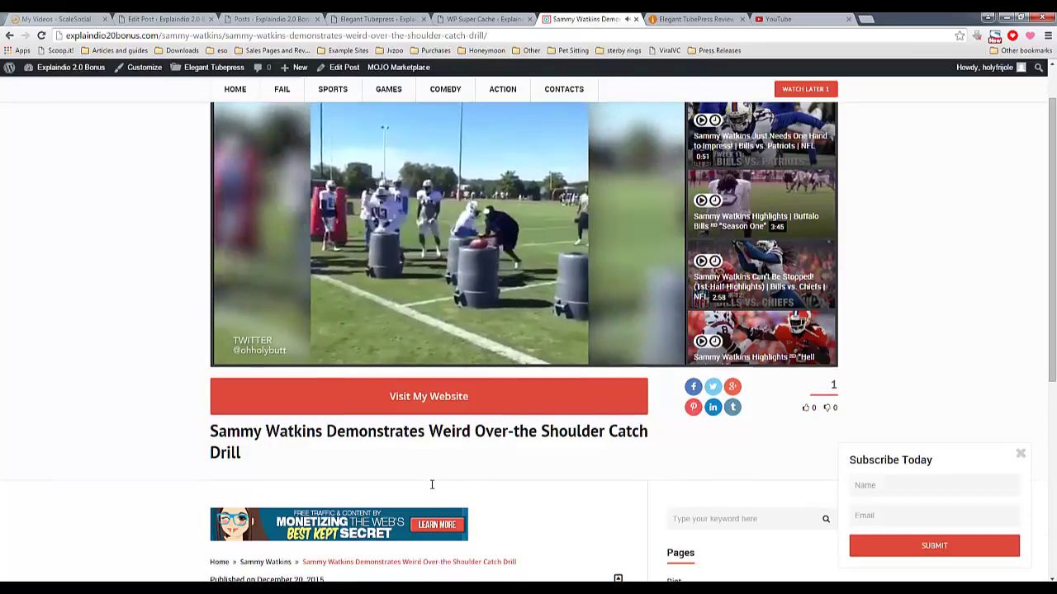
{"action": "scroll", "coordinate": [429, 484], "scroll_direction": "up", "scroll_amount": 1}
{"action": "mouse_move", "coordinate": [612, 304]}
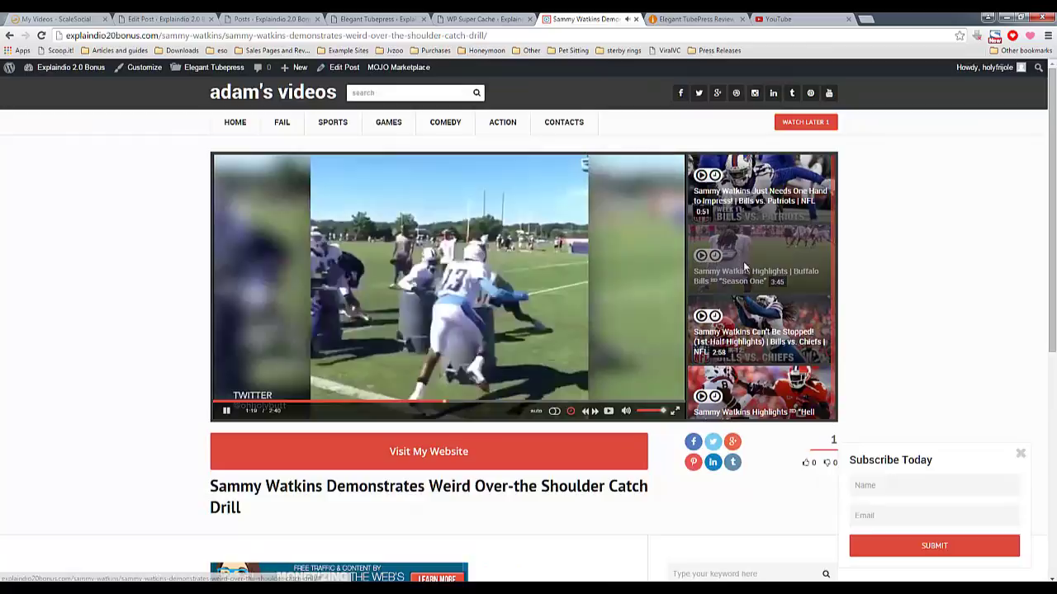
{"action": "mouse_move", "coordinate": [247, 413]}
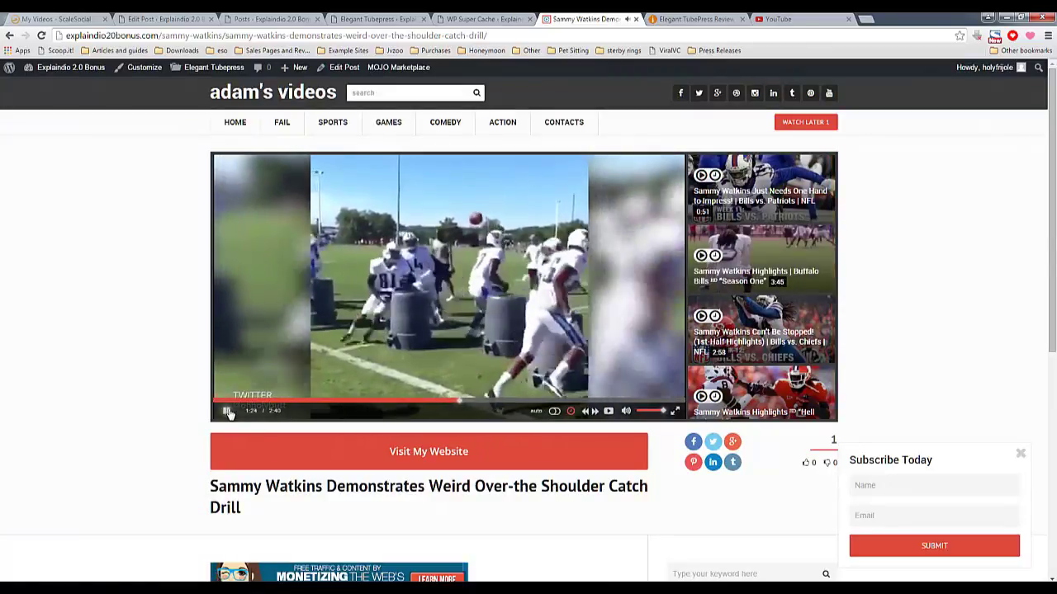
{"action": "left_click", "coordinate": [229, 411]}
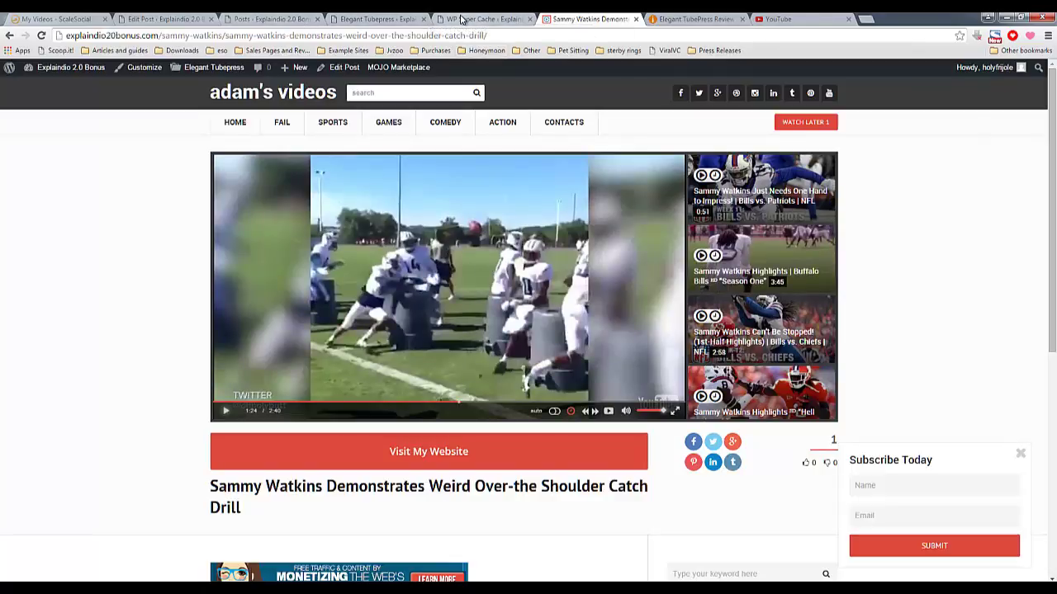
{"action": "left_click", "coordinate": [461, 18]}
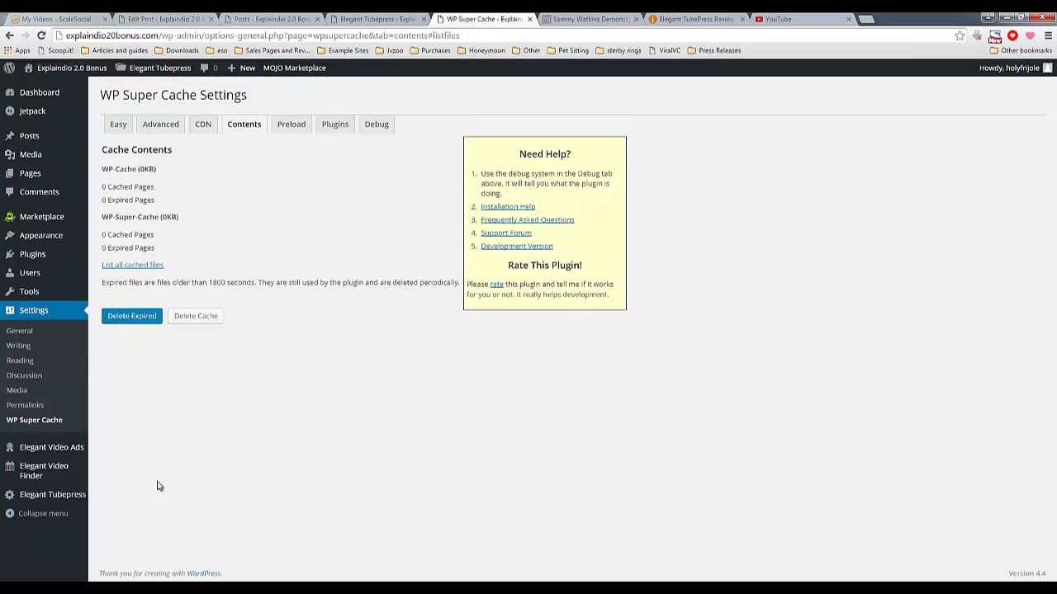
Open the Elegant Tubepress General Settings, showing logo type Text and logo text 'adam's videos'
{"action": "key", "text": "ctrl+shift+Tab"}
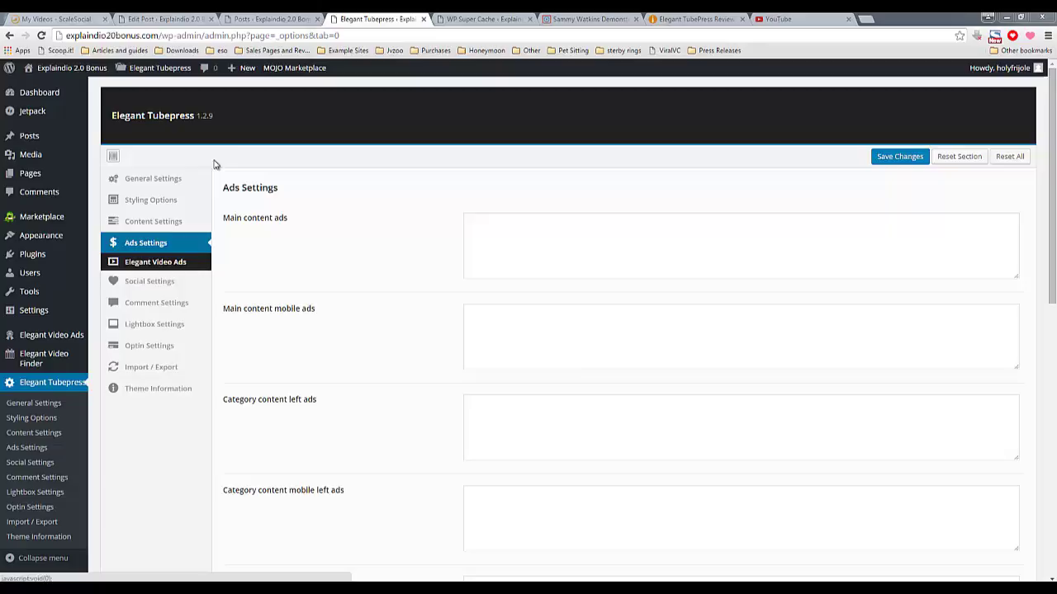
{"action": "left_click", "coordinate": [164, 181]}
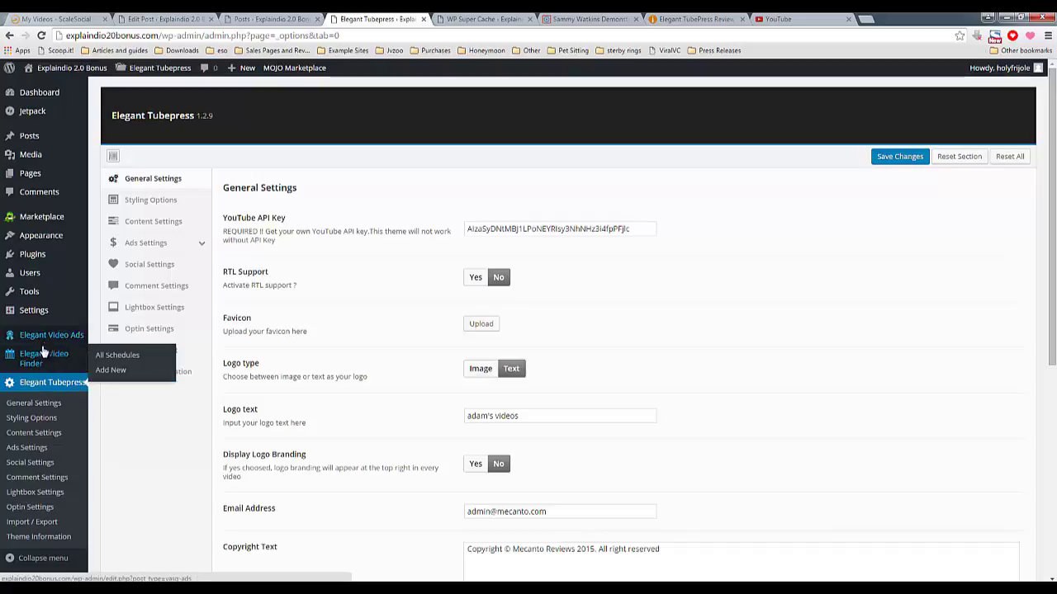
{"action": "mouse_move", "coordinate": [55, 348]}
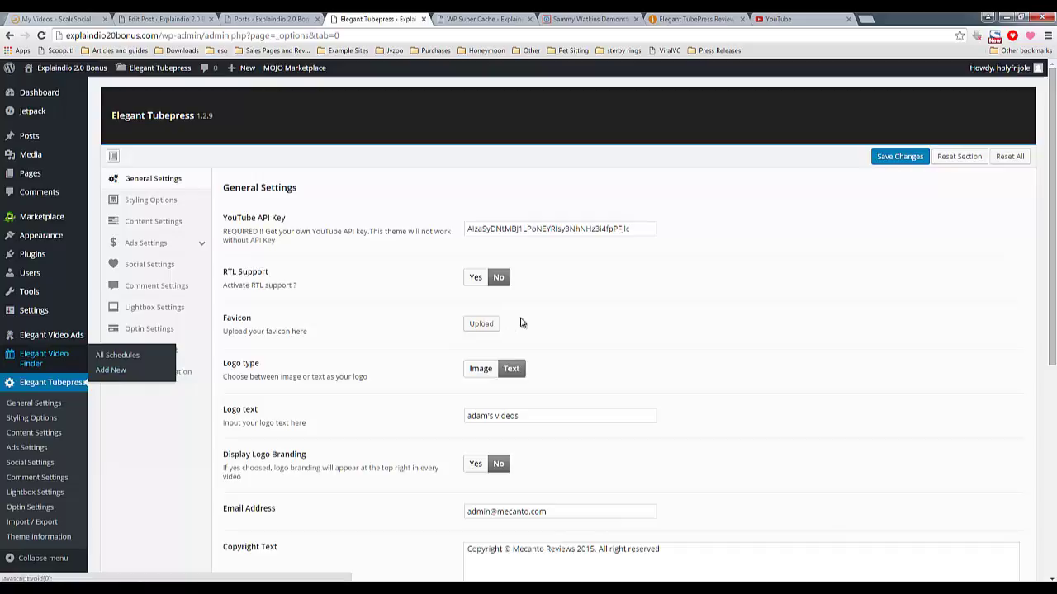
{"action": "mouse_move", "coordinate": [36, 363]}
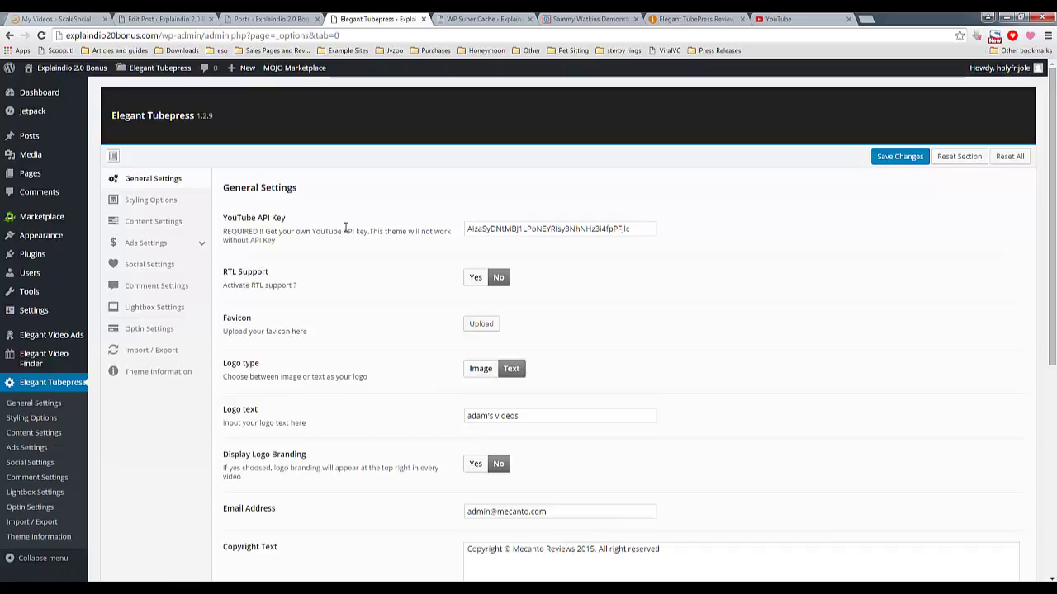
Highlight the General Settings heading text and look over the admin sidebar menus
{"action": "triple_click", "coordinate": [310, 190]}
{"action": "left_click", "coordinate": [310, 191]}
{"action": "left_click_drag", "start_coordinate": [297, 188], "coordinate": [222, 189]}
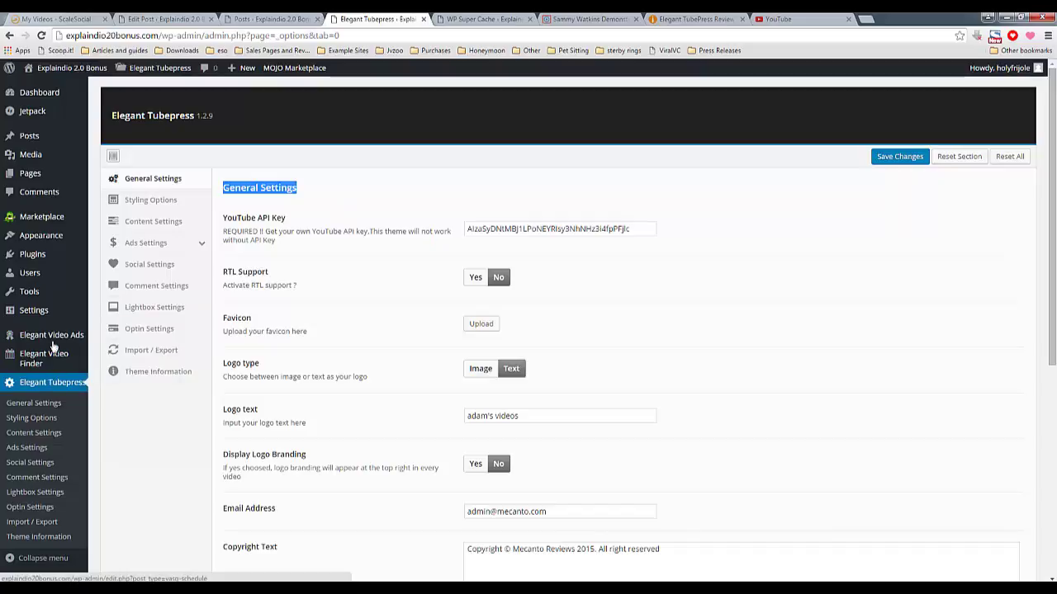
{"action": "mouse_move", "coordinate": [56, 319]}
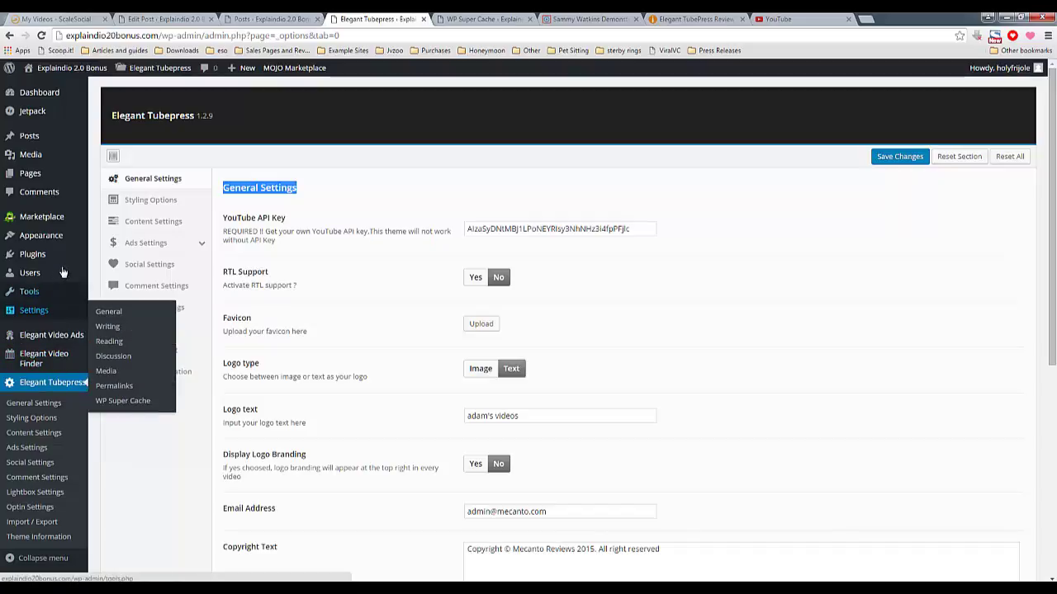
{"action": "mouse_move", "coordinate": [77, 238]}
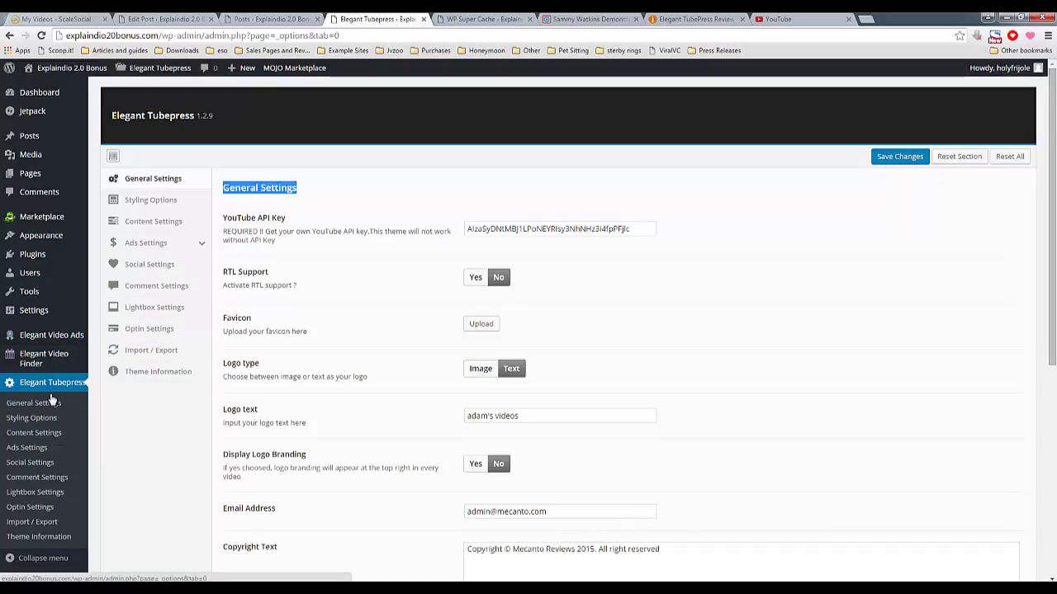
{"action": "mouse_move", "coordinate": [71, 256]}
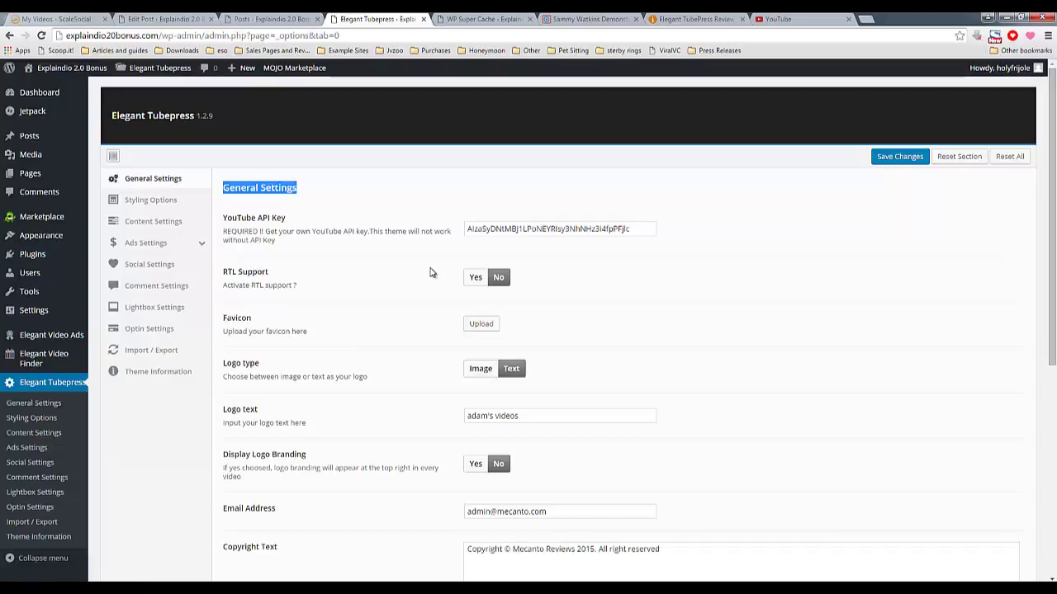
{"action": "left_click_drag", "start_coordinate": [468, 230], "coordinate": [637, 230]}
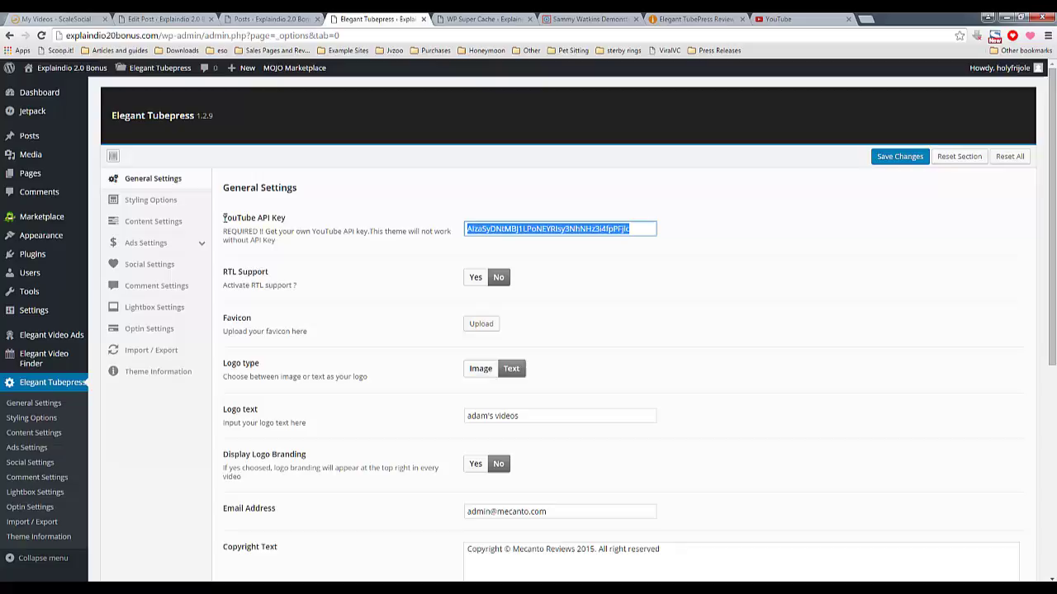
{"action": "left_click_drag", "start_coordinate": [223, 218], "coordinate": [290, 218]}
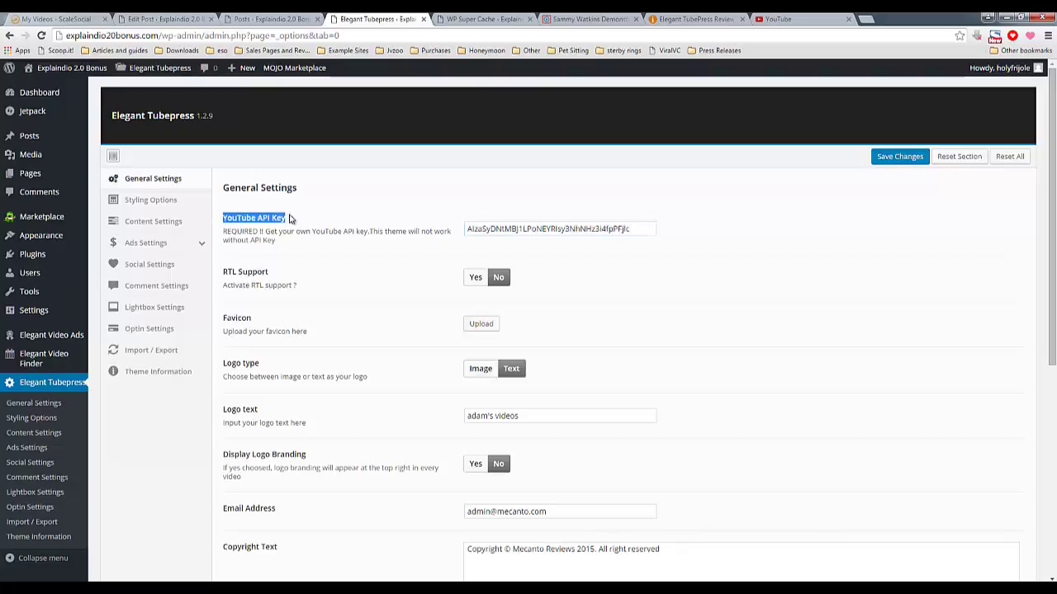
{"action": "left_click", "coordinate": [256, 230]}
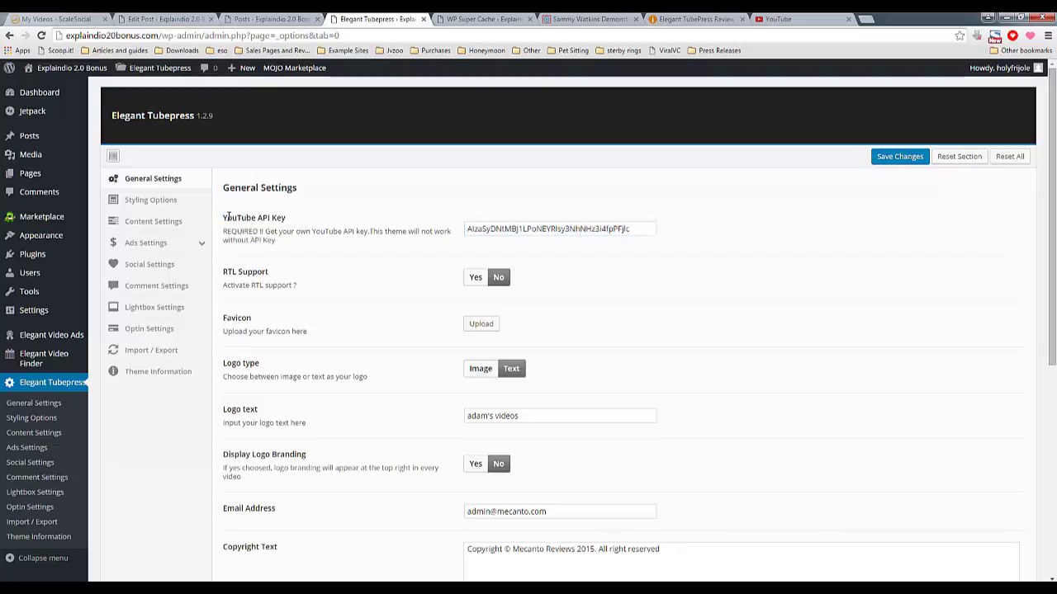
{"action": "left_click_drag", "start_coordinate": [228, 217], "coordinate": [289, 218]}
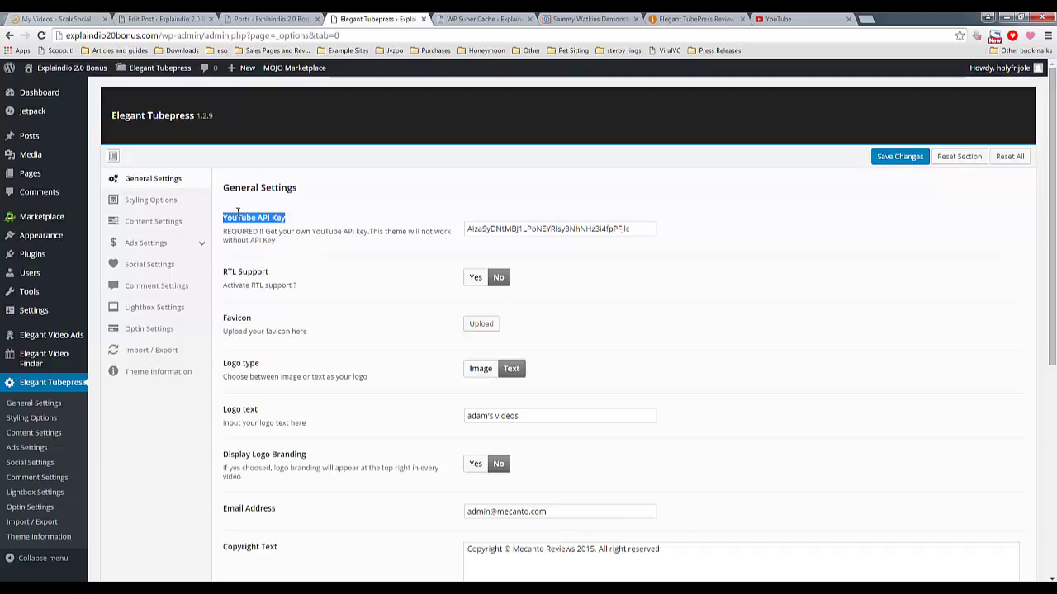
{"action": "left_click_drag", "start_coordinate": [223, 218], "coordinate": [281, 217]}
{"action": "scroll", "coordinate": [331, 279], "scroll_direction": "down", "scroll_amount": 1}
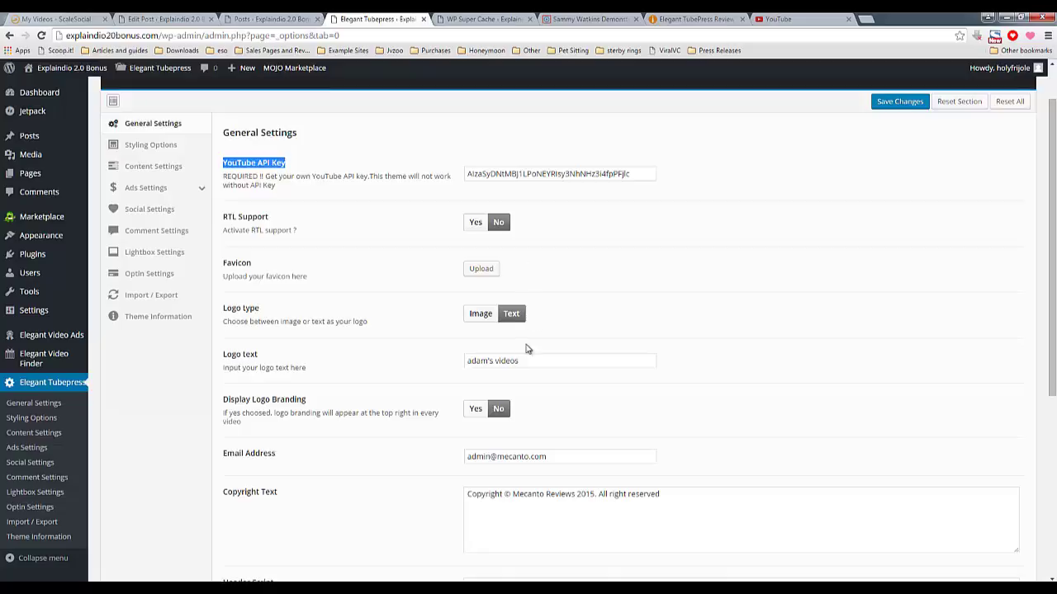
{"action": "left_click_drag", "start_coordinate": [532, 362], "coordinate": [460, 358]}
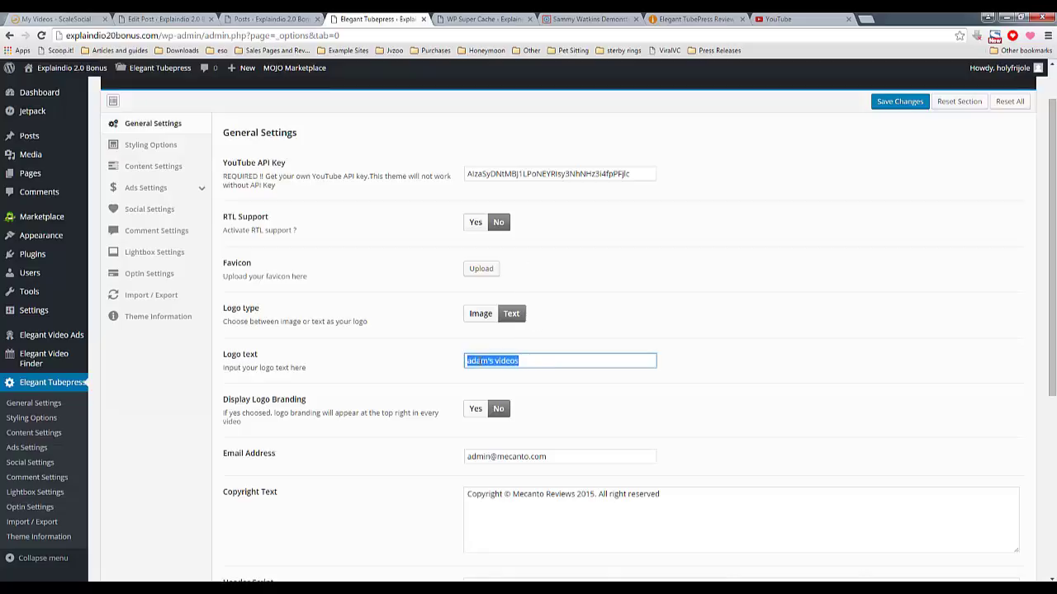
{"action": "double_click", "coordinate": [482, 361]}
{"action": "left_click", "coordinate": [528, 361]}
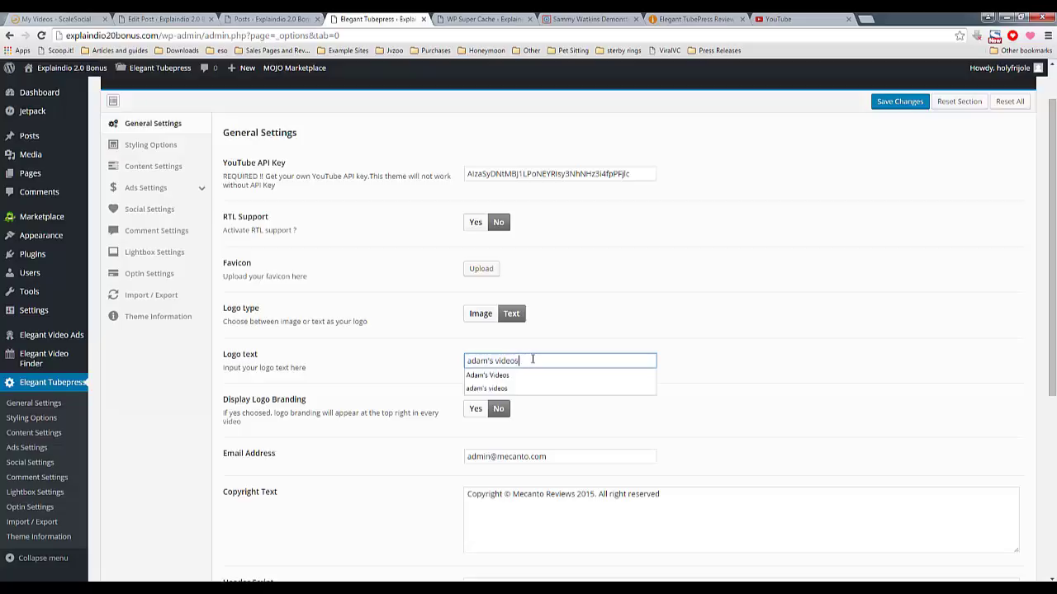
{"action": "left_click", "coordinate": [428, 359]}
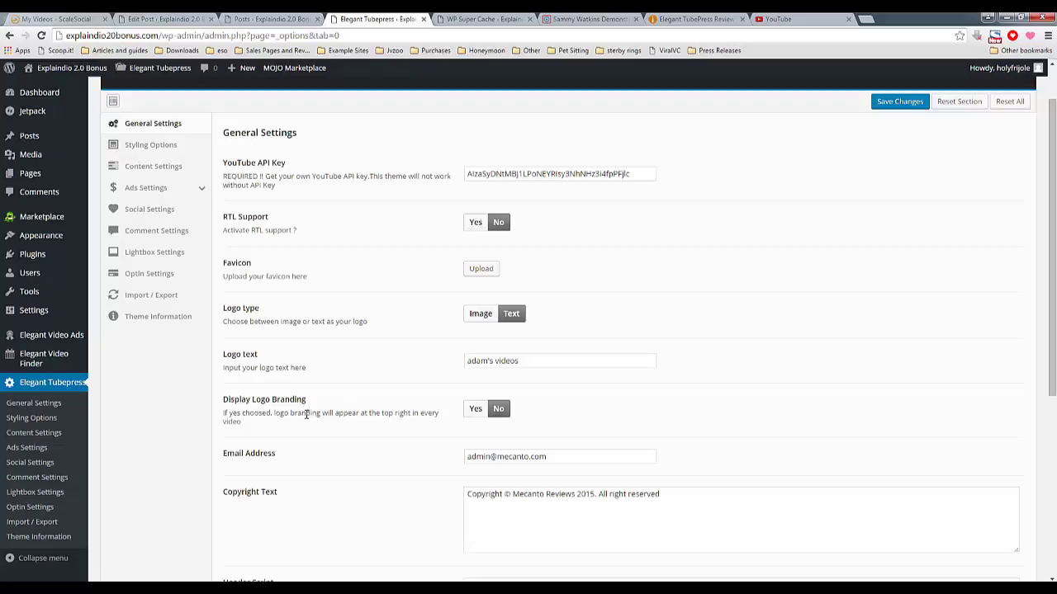
{"action": "scroll", "coordinate": [349, 421], "scroll_direction": "down", "scroll_amount": 1}
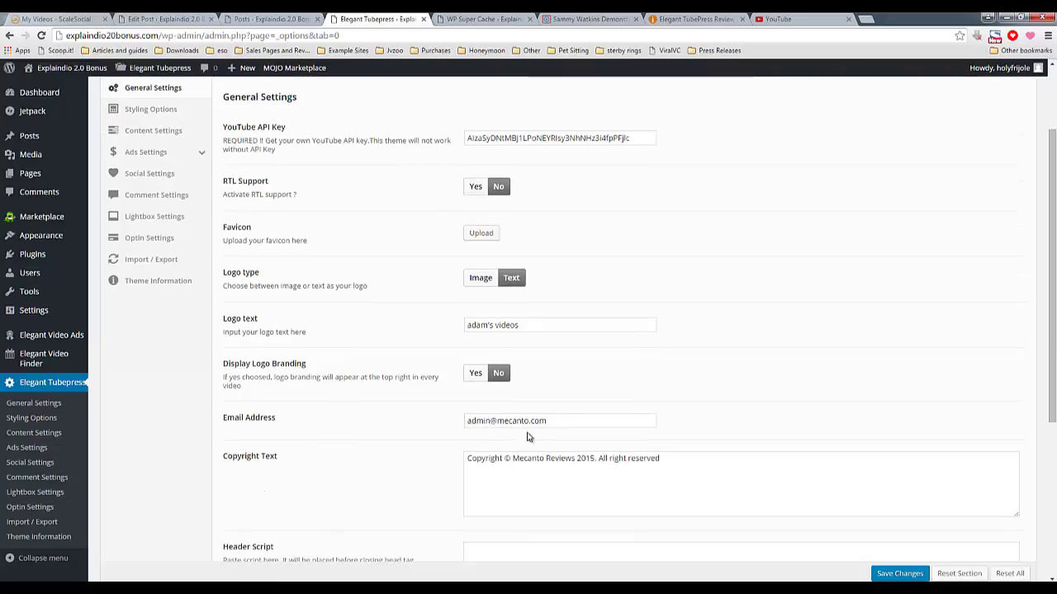
{"action": "scroll", "coordinate": [421, 460], "scroll_direction": "down", "scroll_amount": 4}
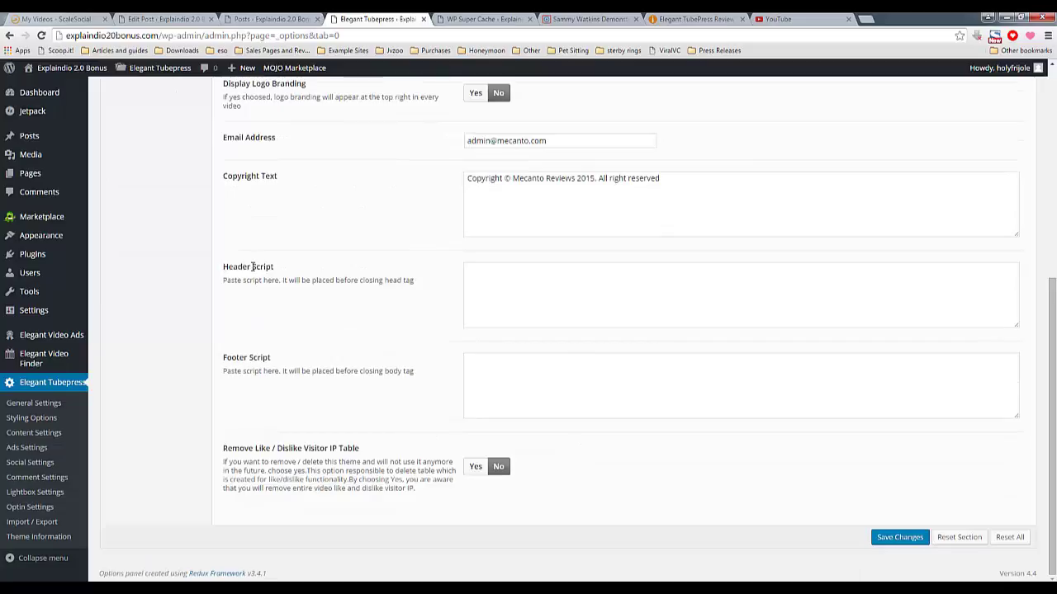
{"action": "left_click_drag", "start_coordinate": [221, 266], "coordinate": [305, 267]}
{"action": "left_click", "coordinate": [306, 270]}
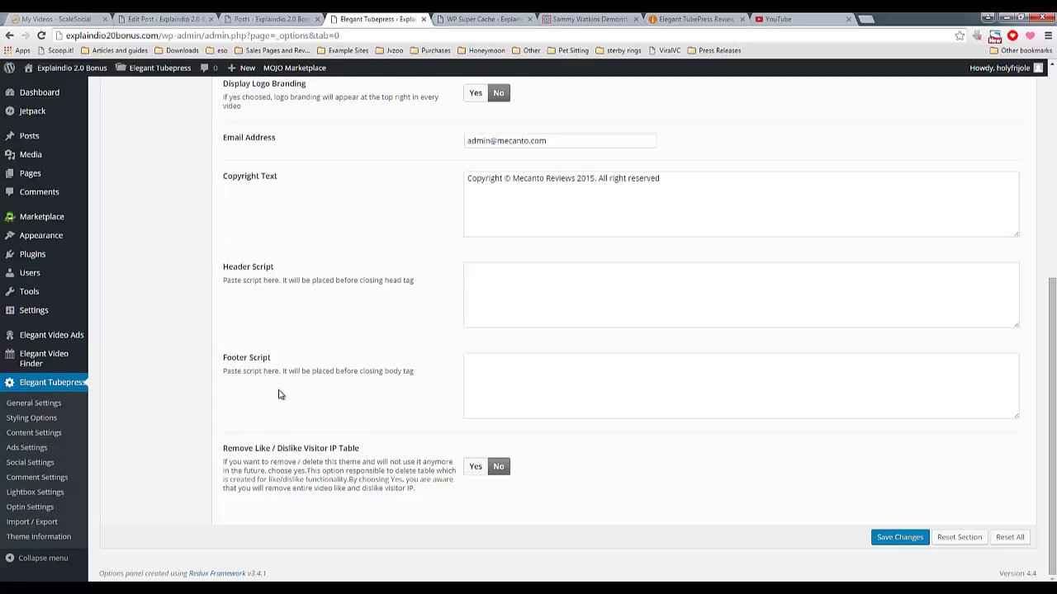
{"action": "scroll", "coordinate": [278, 395], "scroll_direction": "up", "scroll_amount": 5}
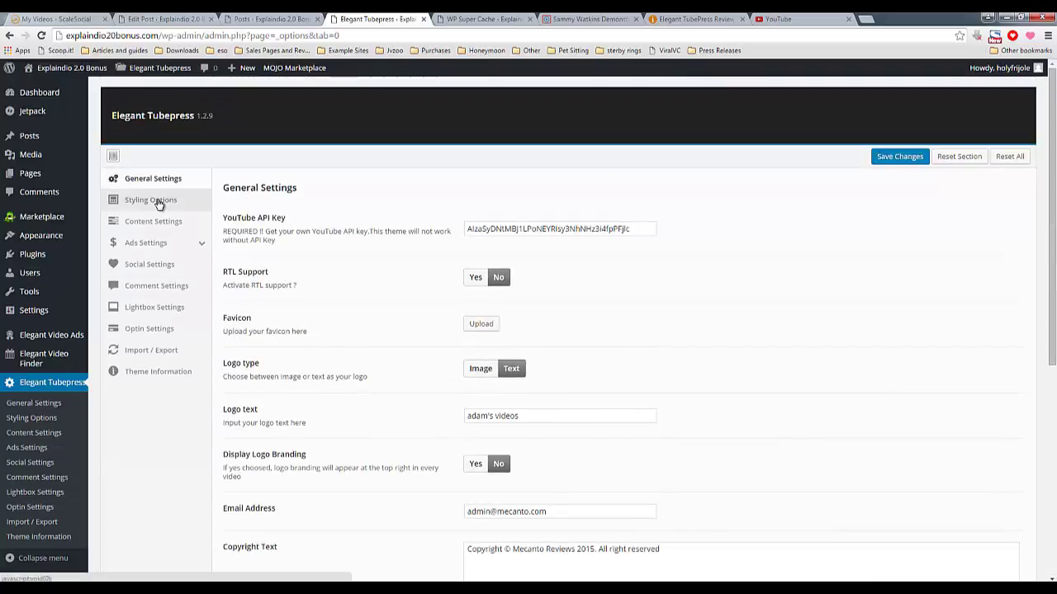
Open the theme's Styling Options and dismiss the Windows colour-scheme prompt
{"action": "left_click", "coordinate": [160, 203]}
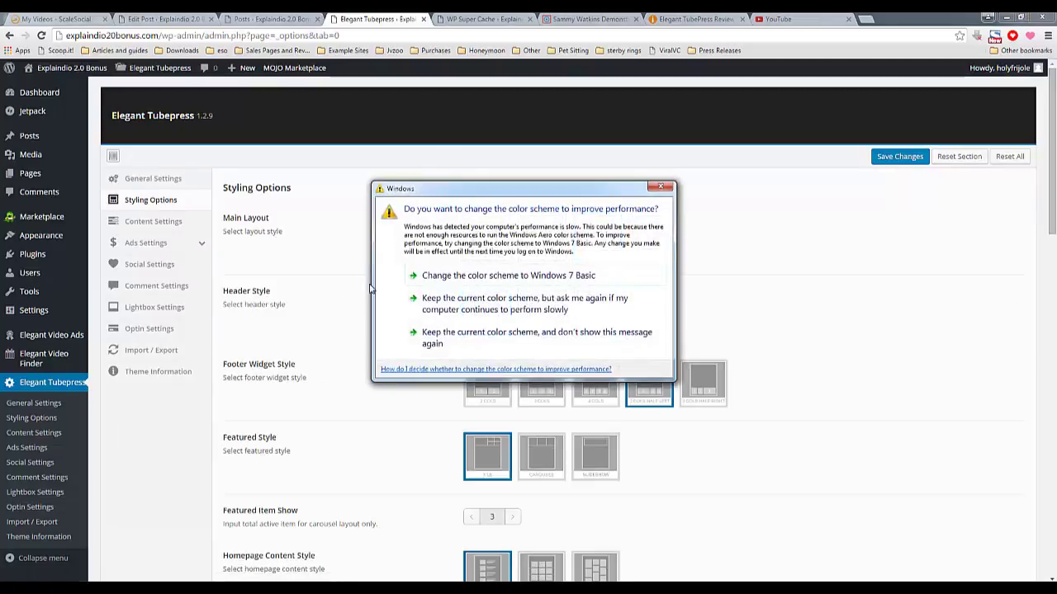
{"action": "left_click", "coordinate": [374, 18]}
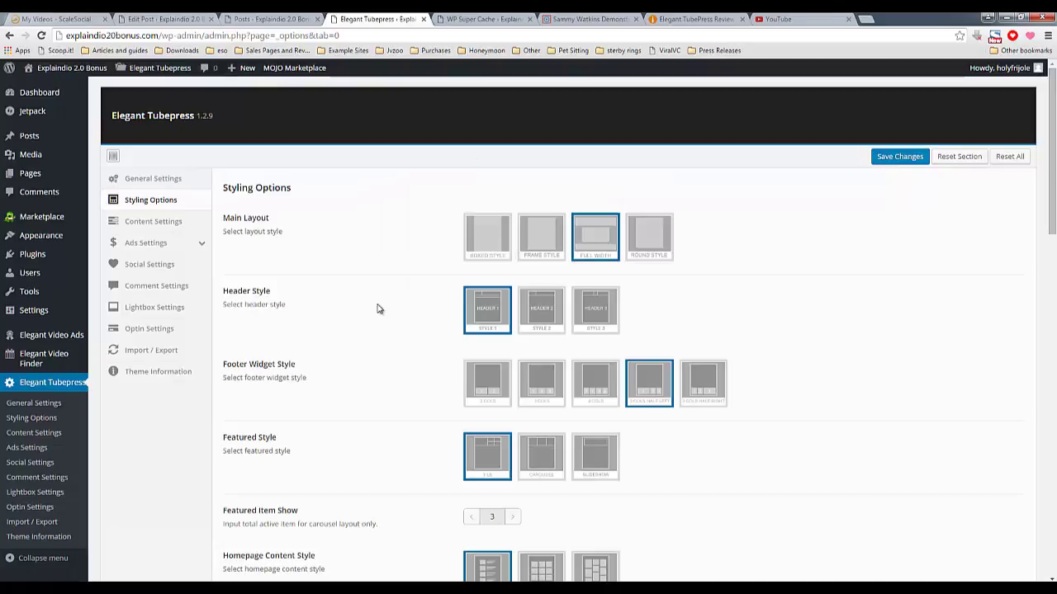
{"action": "scroll", "coordinate": [379, 310], "scroll_direction": "down", "scroll_amount": 1}
{"action": "scroll", "coordinate": [691, 409], "scroll_direction": "down", "scroll_amount": 2}
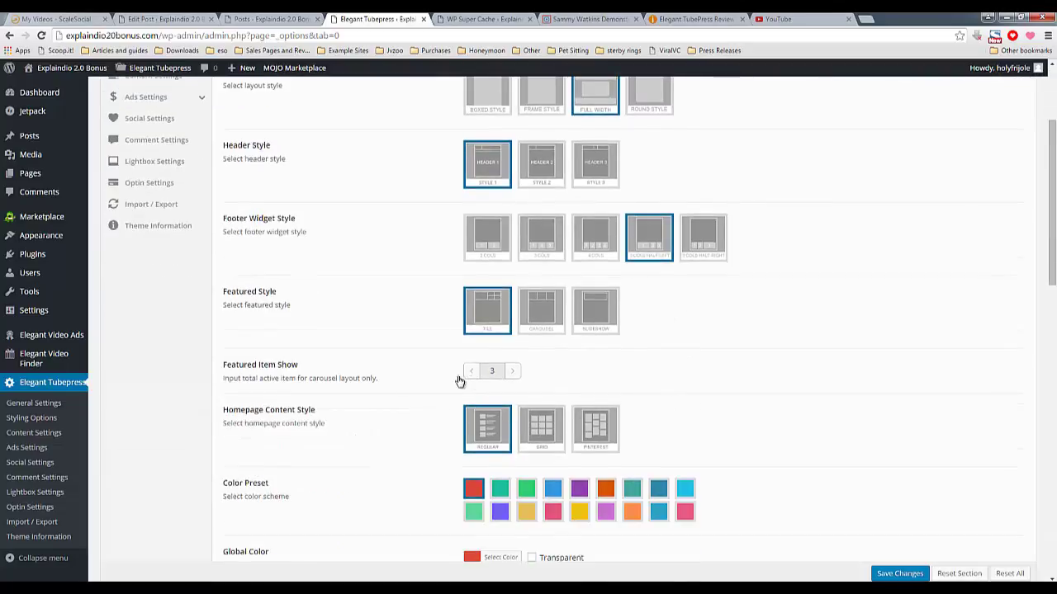
{"action": "scroll", "coordinate": [255, 422], "scroll_direction": "down", "scroll_amount": 1}
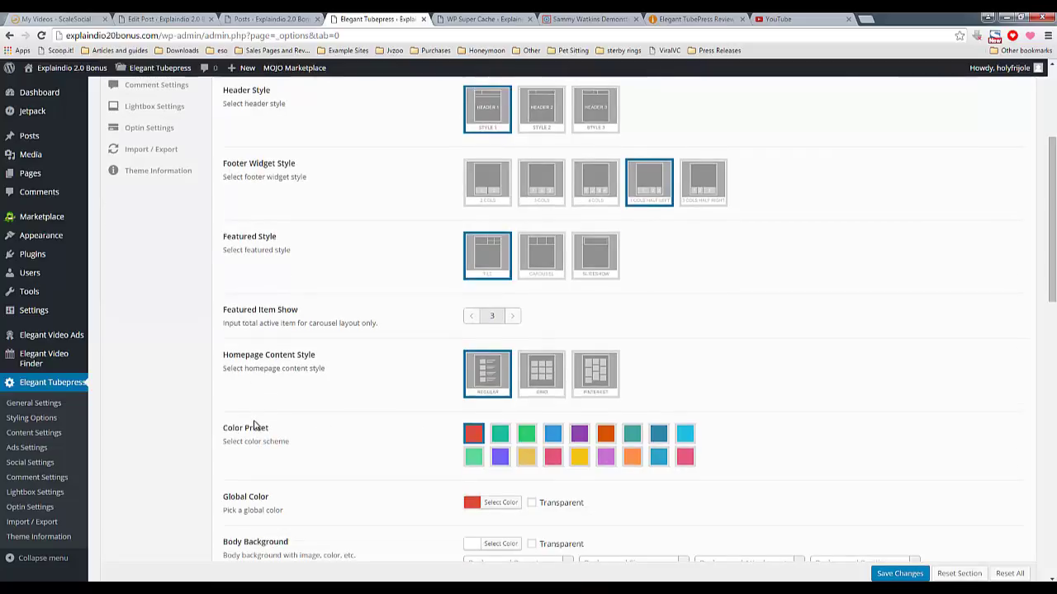
{"action": "scroll", "coordinate": [266, 406], "scroll_direction": "up", "scroll_amount": 1}
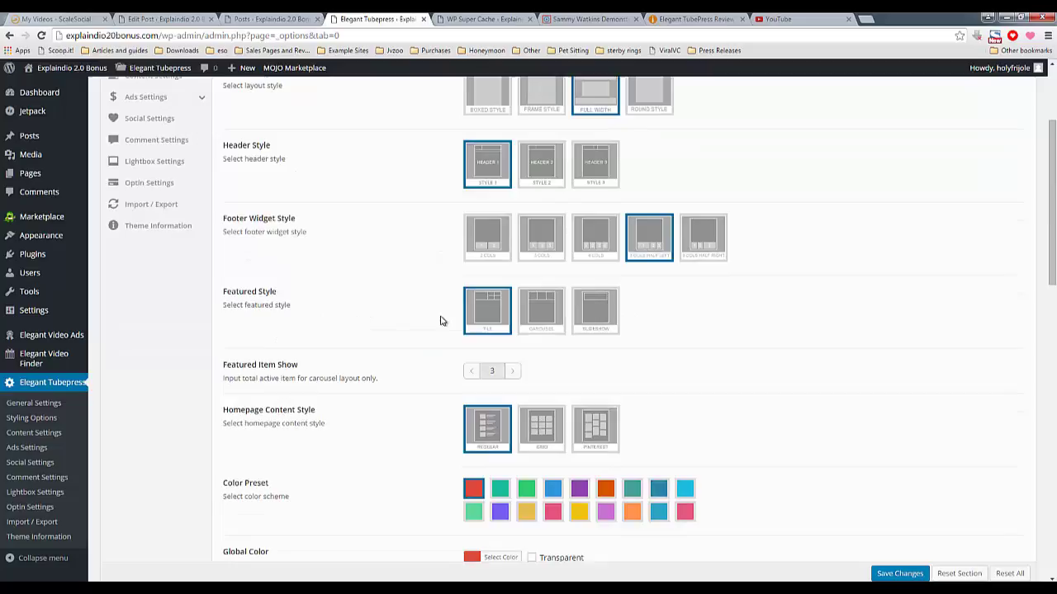
{"action": "scroll", "coordinate": [404, 351], "scroll_direction": "up", "scroll_amount": 1}
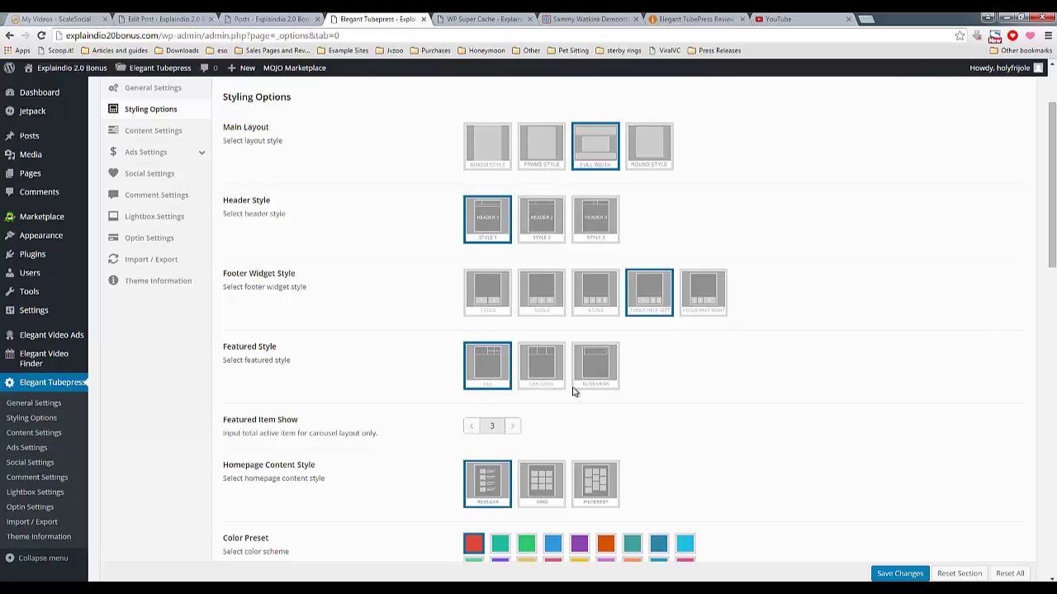
{"action": "scroll", "coordinate": [439, 254], "scroll_direction": "up", "scroll_amount": 1}
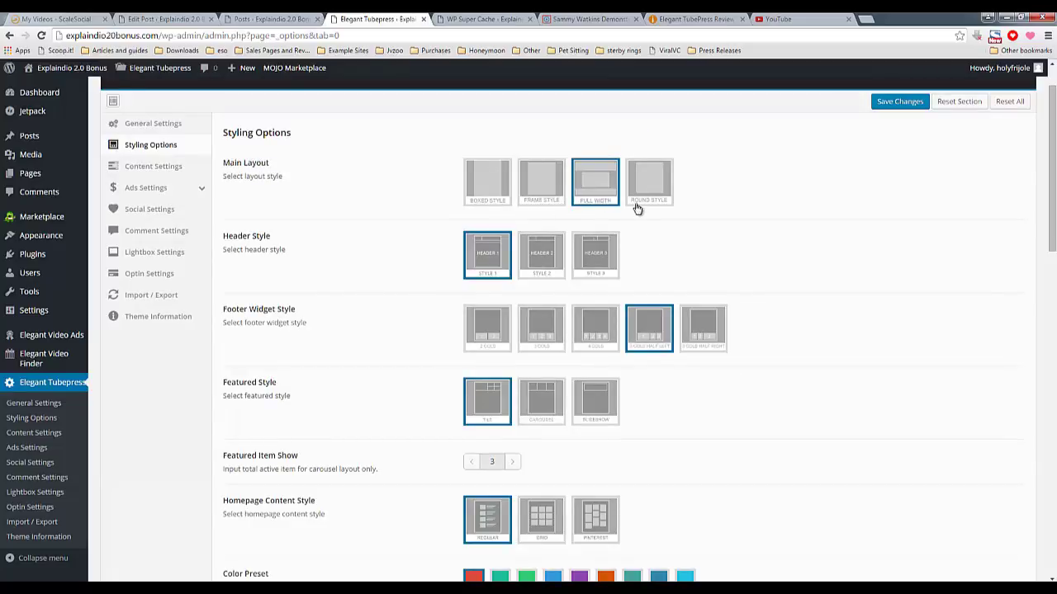
Scroll down to the Custom CSS Code setting, then switch to the Sammy Watkins video tab
{"action": "scroll", "coordinate": [414, 354], "scroll_direction": "down", "scroll_amount": 5}
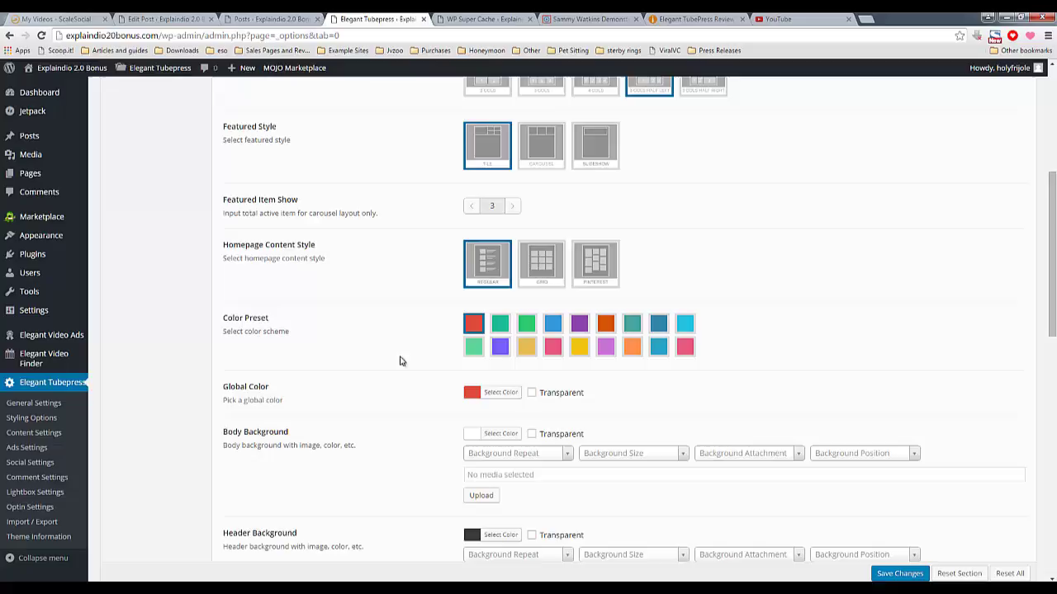
{"action": "scroll", "coordinate": [384, 385], "scroll_direction": "down", "scroll_amount": 3}
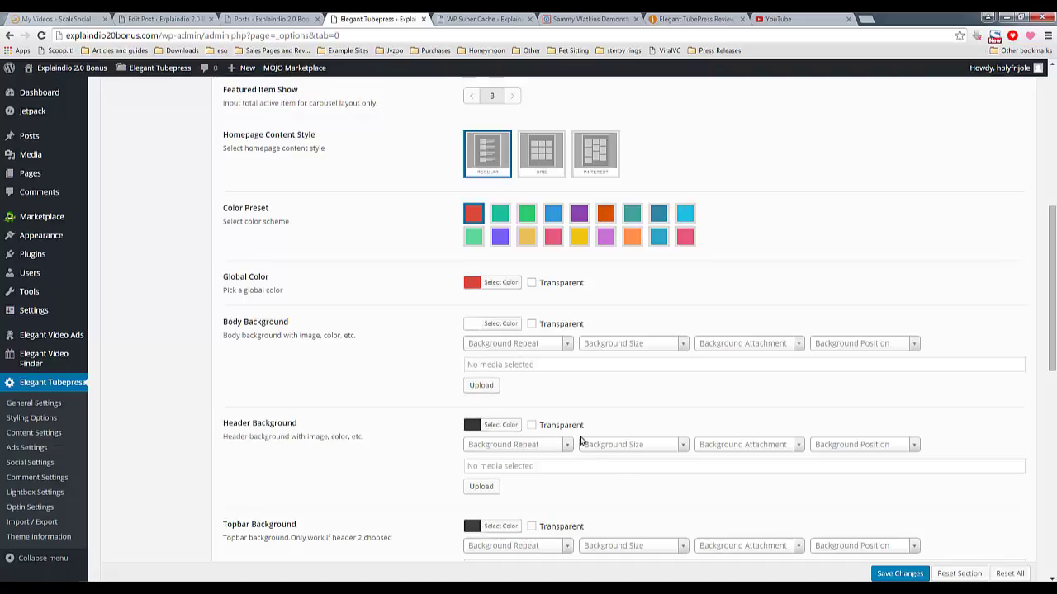
{"action": "scroll", "coordinate": [274, 503], "scroll_direction": "down", "scroll_amount": 1}
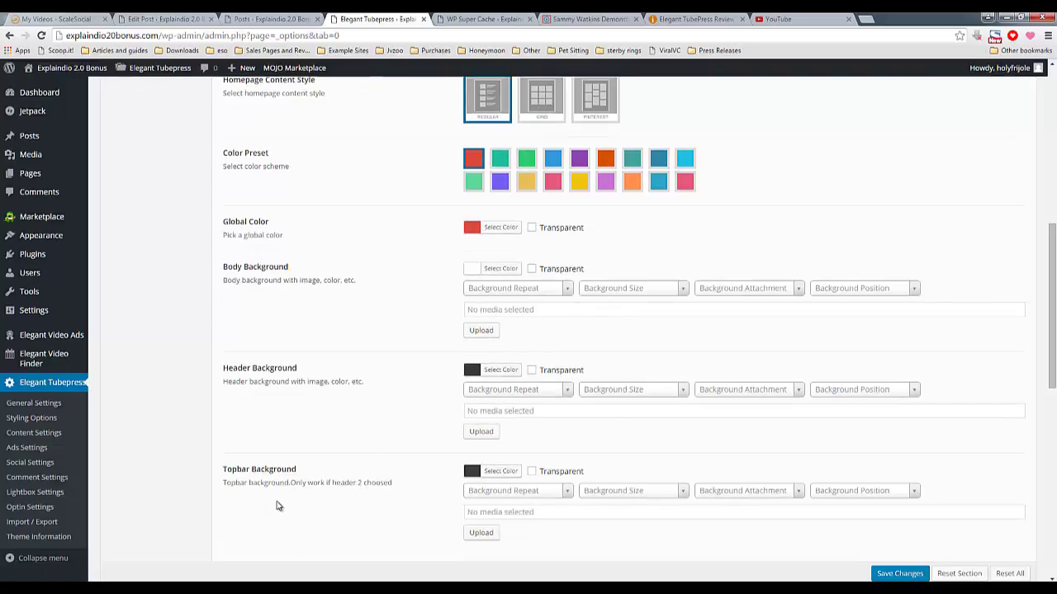
{"action": "scroll", "coordinate": [364, 500], "scroll_direction": "down", "scroll_amount": 2}
{"action": "scroll", "coordinate": [364, 502], "scroll_direction": "down", "scroll_amount": 3}
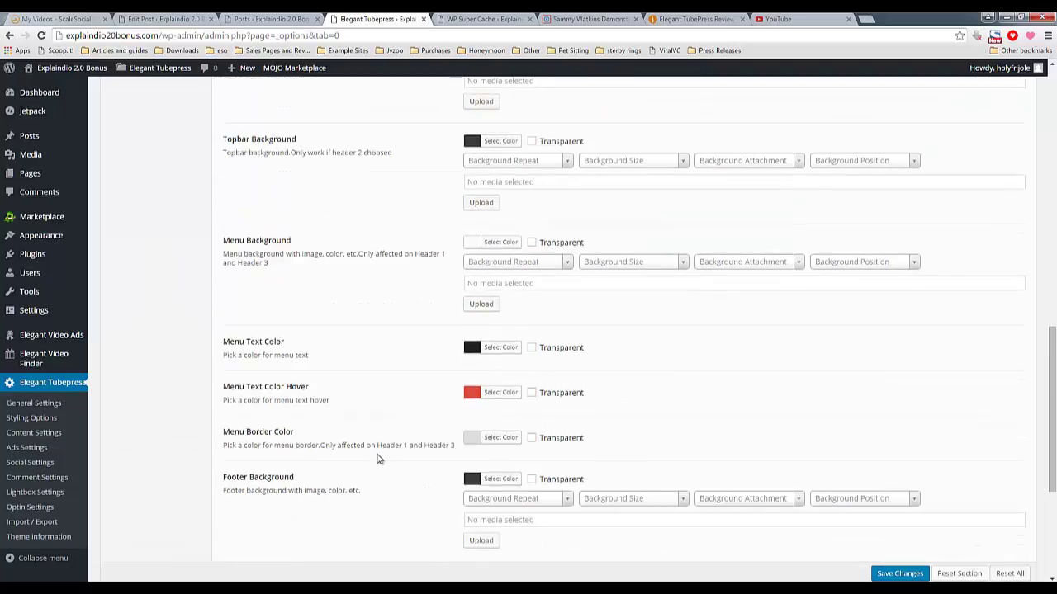
{"action": "scroll", "coordinate": [377, 459], "scroll_direction": "down", "scroll_amount": 3}
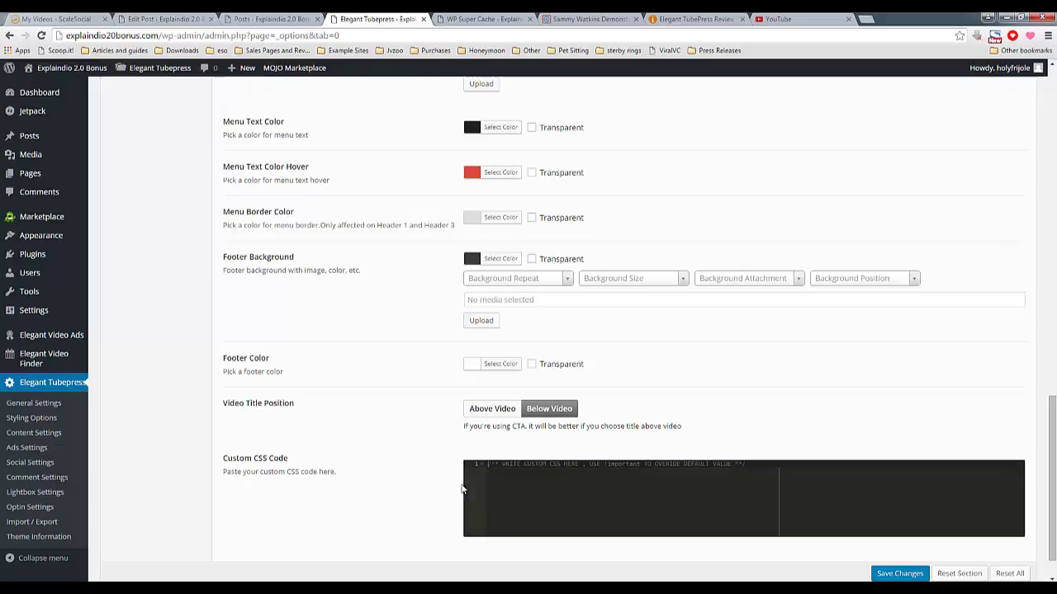
{"action": "left_click_drag", "start_coordinate": [224, 457], "coordinate": [361, 465]}
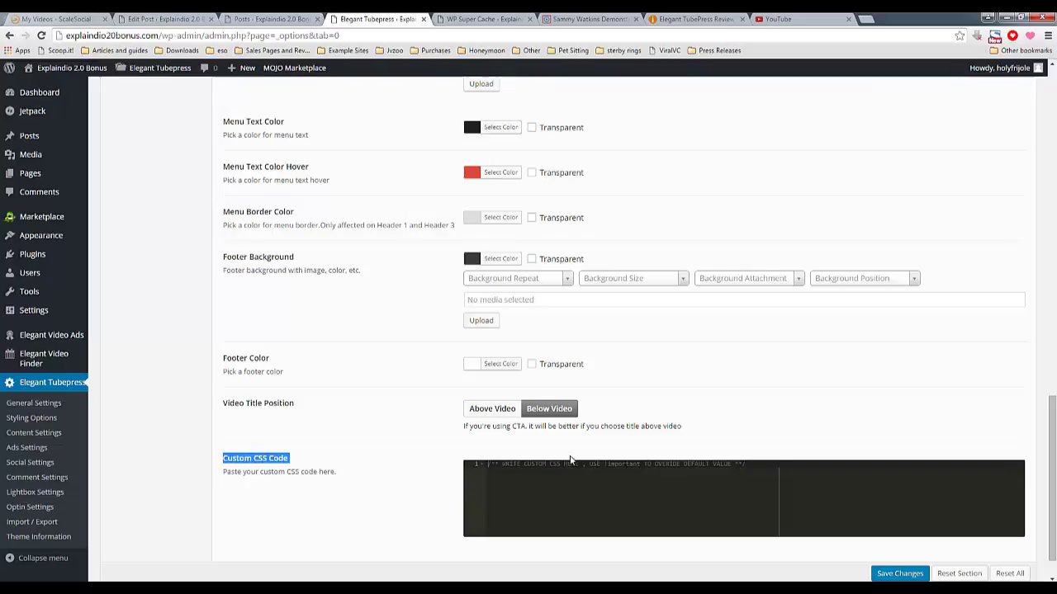
{"action": "left_click_drag", "start_coordinate": [1053, 427], "coordinate": [1052, 83]}
{"action": "left_click", "coordinate": [578, 18]}
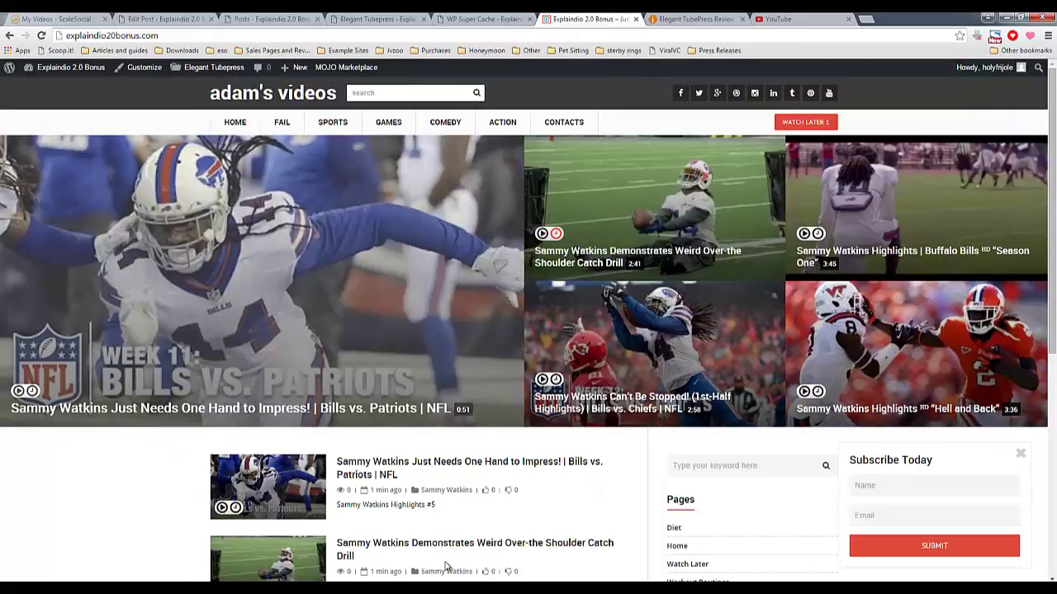
Go via WP Super Cache back to Styling Options, with Full Width layout and header Style 1
{"action": "left_click", "coordinate": [475, 20]}
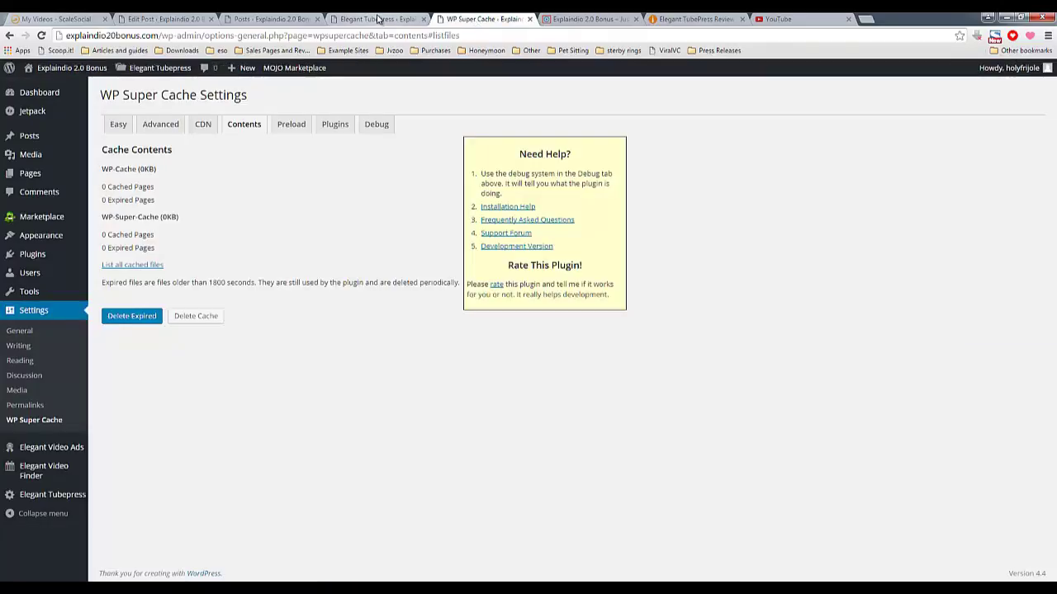
{"action": "left_click", "coordinate": [390, 18]}
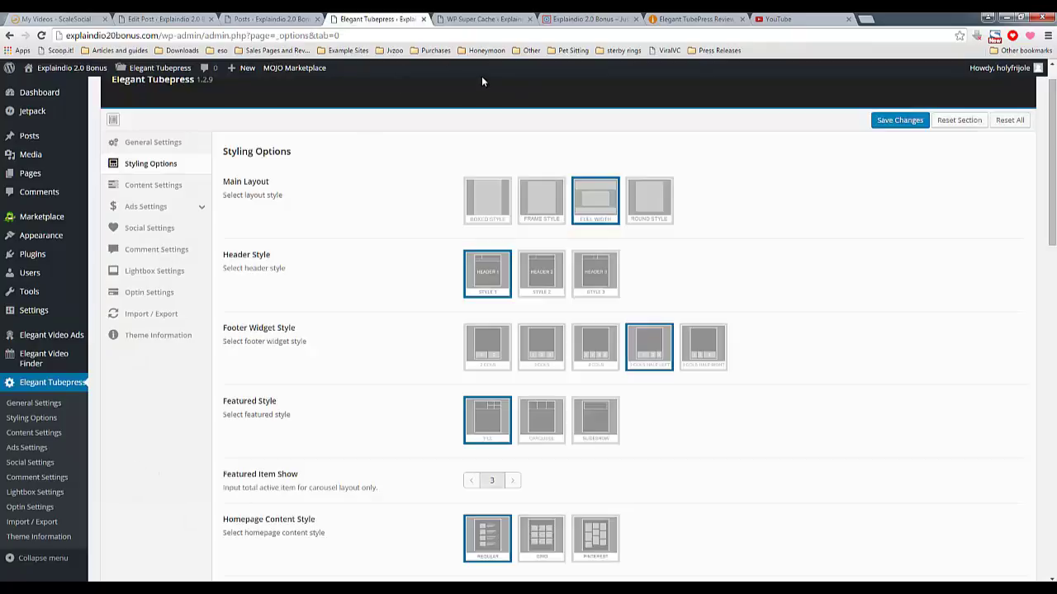
{"action": "mouse_move", "coordinate": [48, 318]}
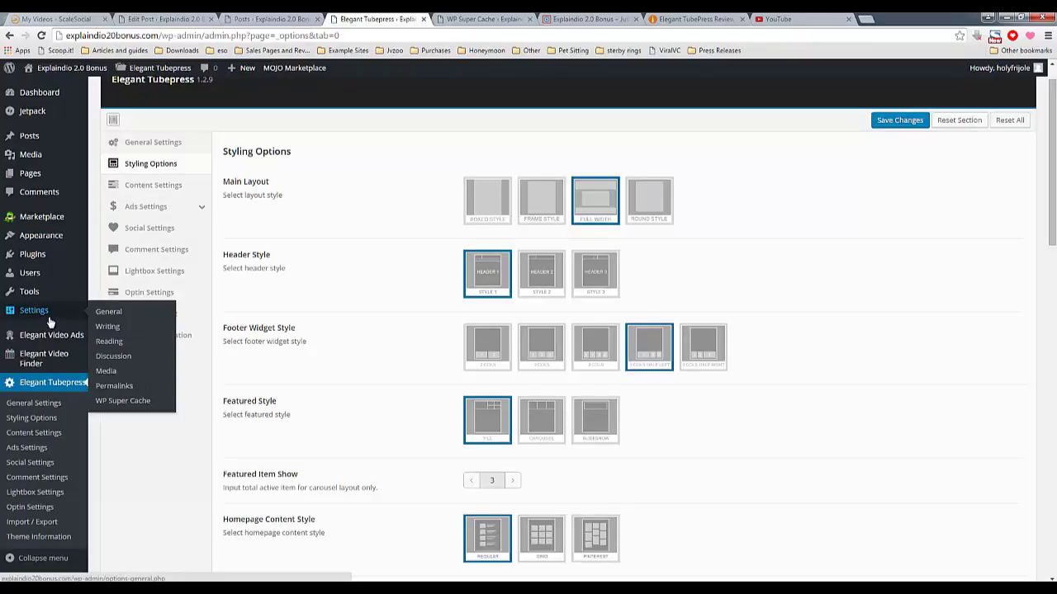
{"action": "right_click", "coordinate": [114, 341]}
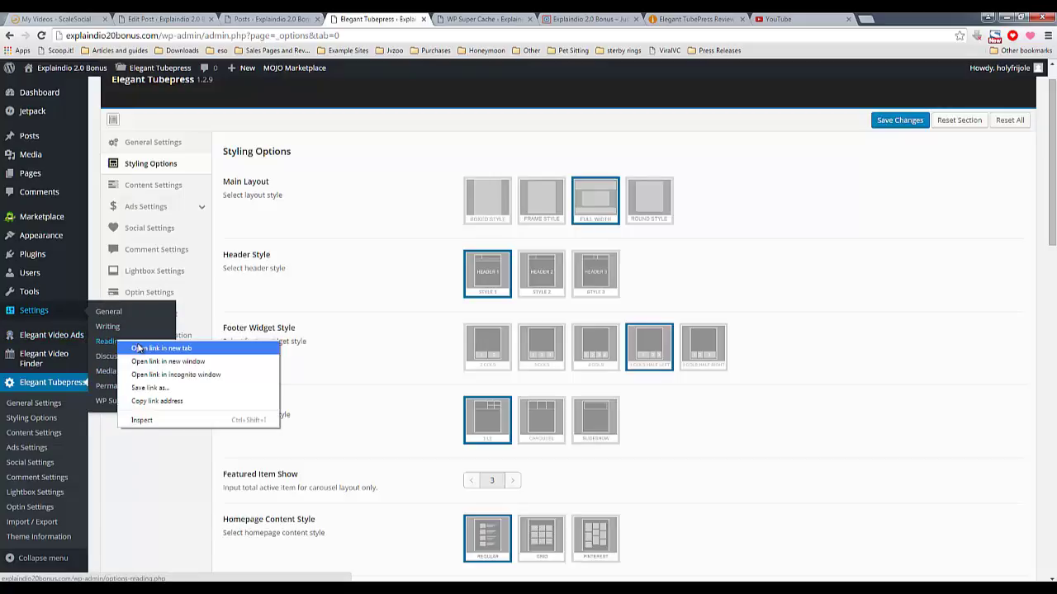
{"action": "left_click", "coordinate": [138, 349]}
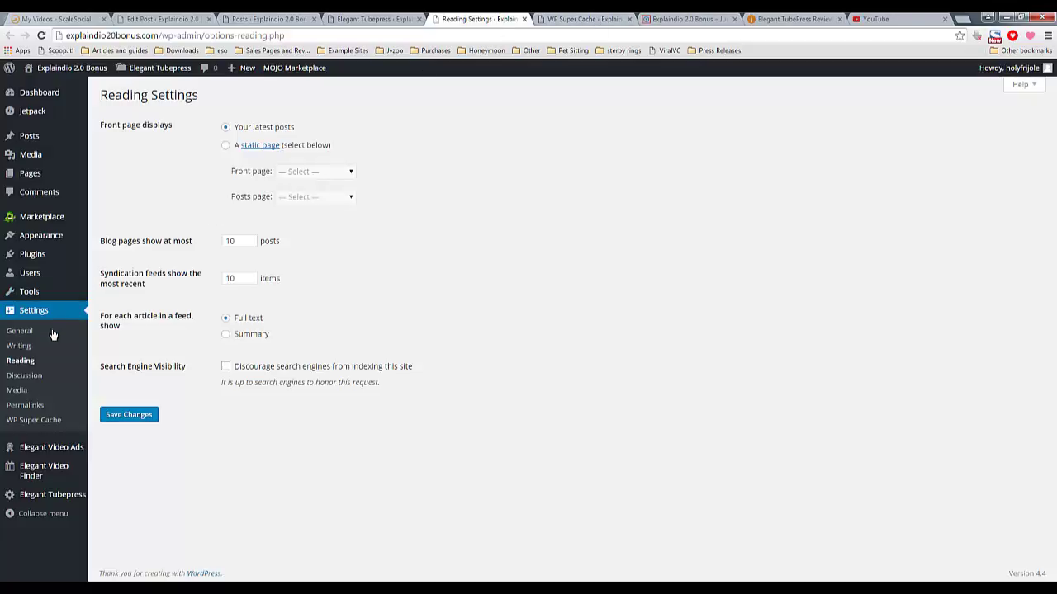
{"action": "left_click", "coordinate": [383, 16]}
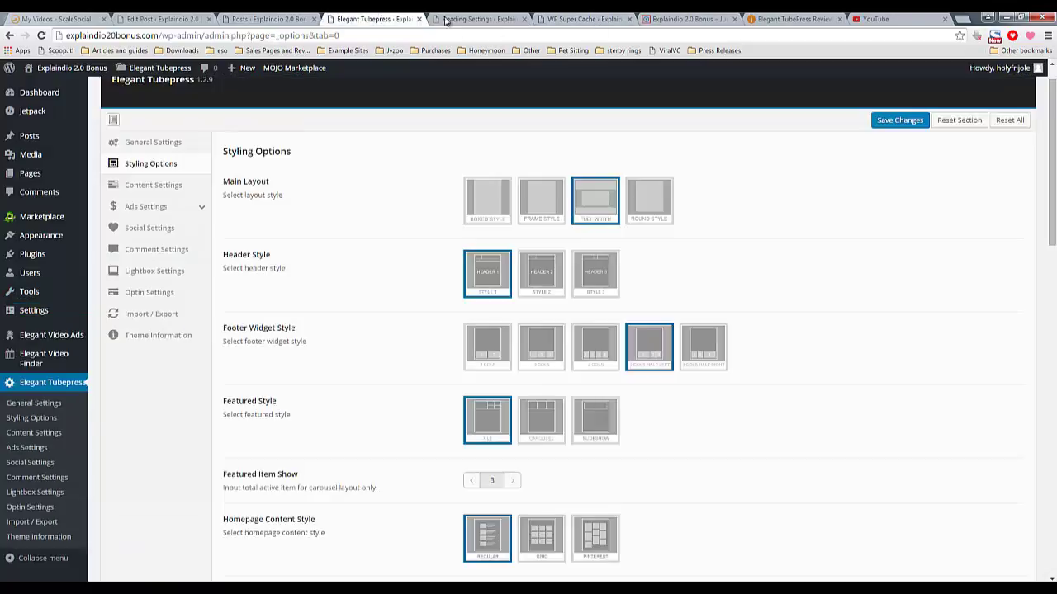
{"action": "left_click", "coordinate": [524, 18]}
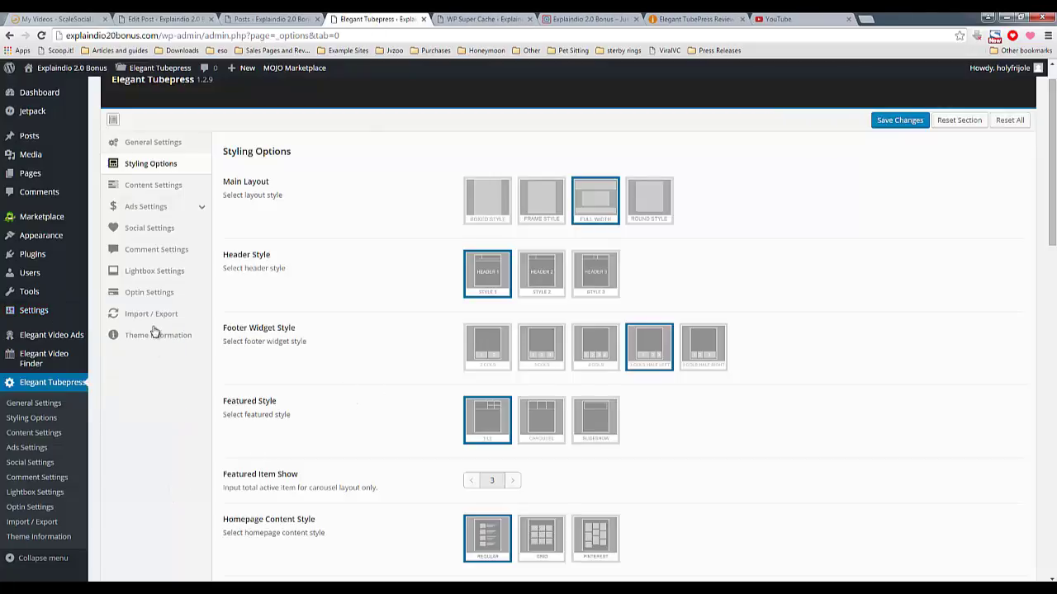
Open Content Settings and point out Home Title Text 'Latest Video', Post Excerpt and homepage sidebar options
{"action": "left_click", "coordinate": [177, 195]}
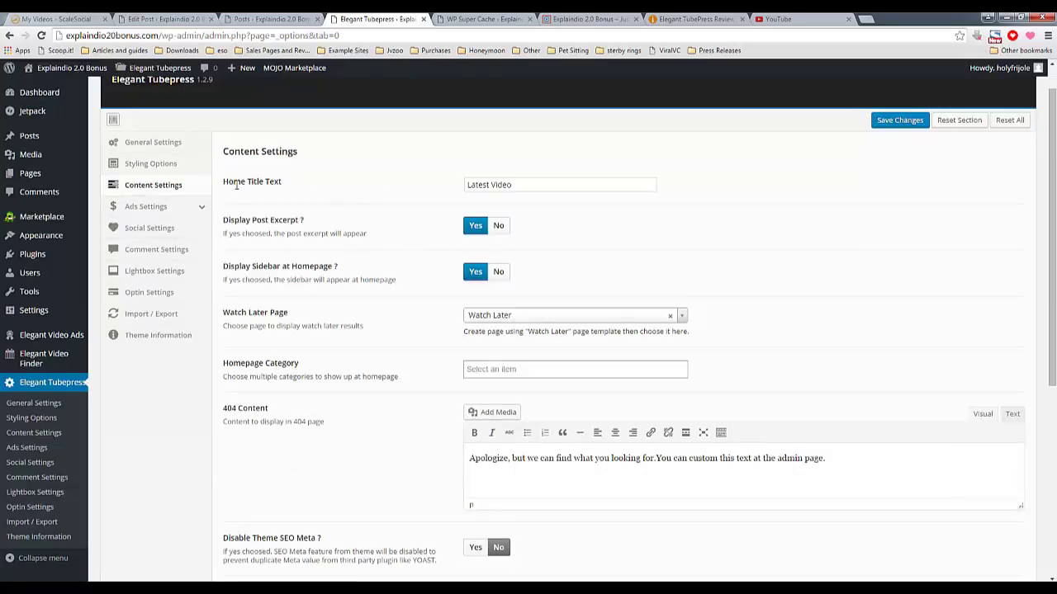
{"action": "left_click_drag", "start_coordinate": [223, 182], "coordinate": [281, 183]}
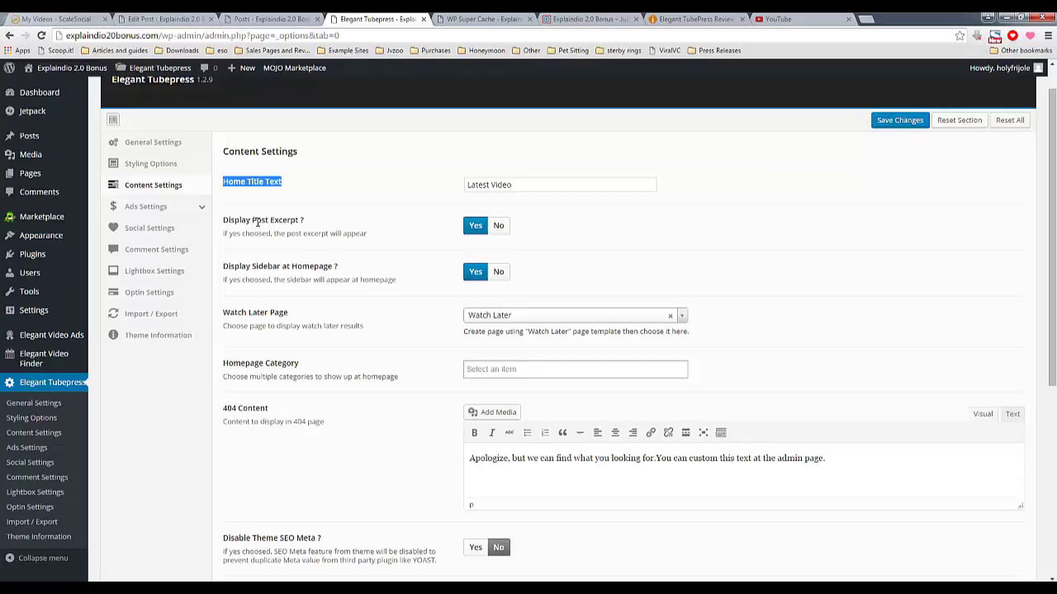
{"action": "left_click_drag", "start_coordinate": [251, 219], "coordinate": [326, 231]}
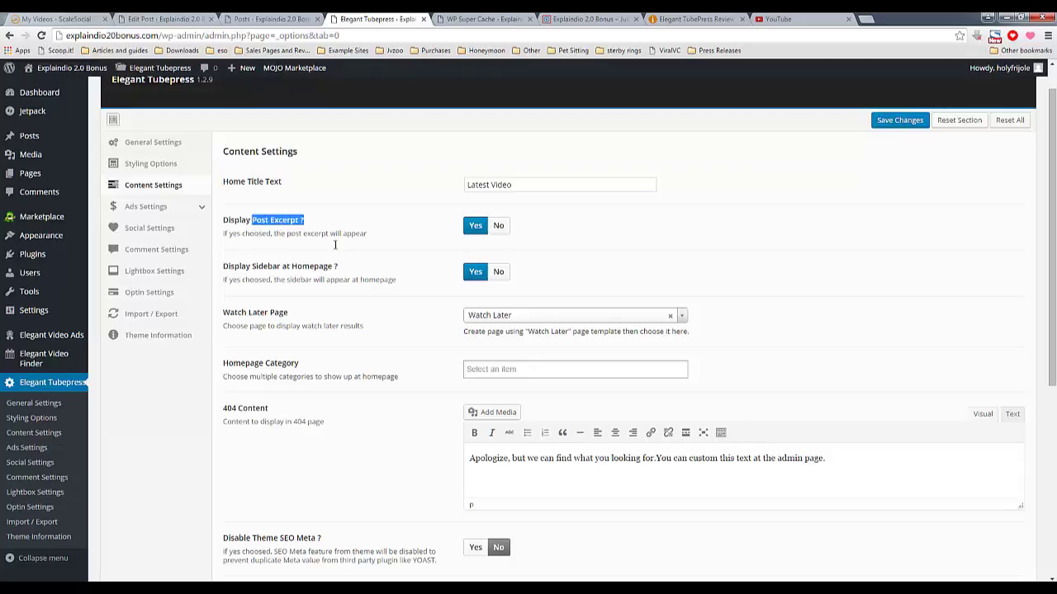
{"action": "left_click_drag", "start_coordinate": [257, 279], "coordinate": [397, 281]}
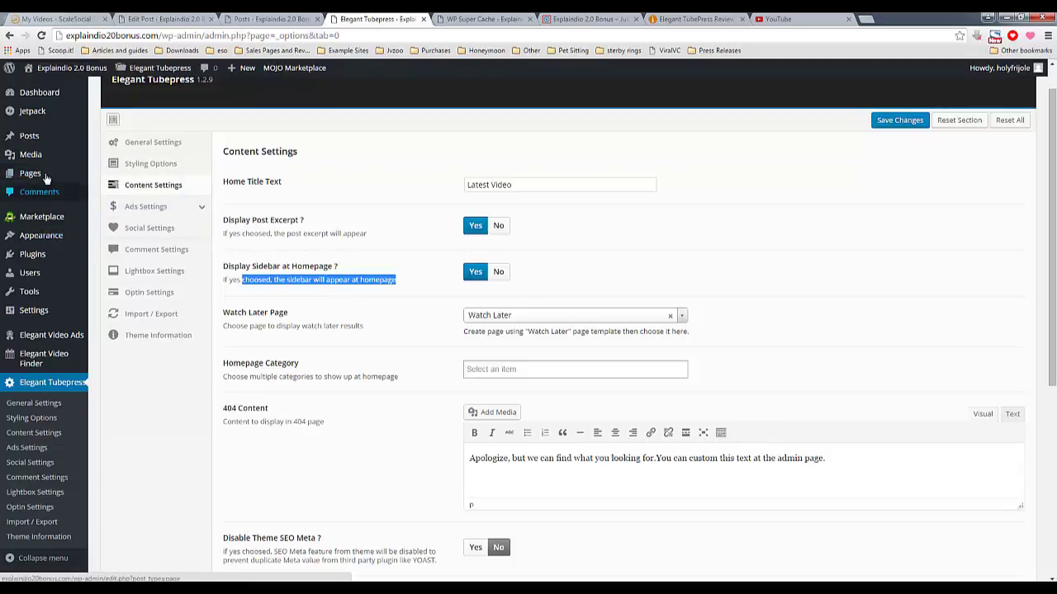
{"action": "mouse_move", "coordinate": [38, 173]}
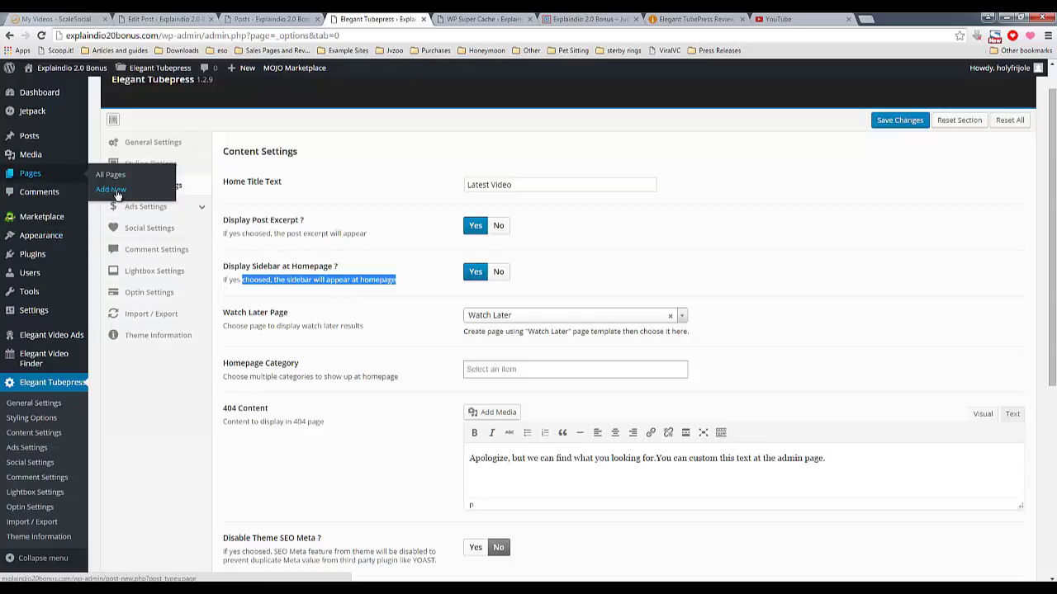
Start a new 'Watch Later' page using the Page Watch Later template, then close its editor
{"action": "right_click", "coordinate": [116, 191]}
{"action": "left_click", "coordinate": [166, 198]}
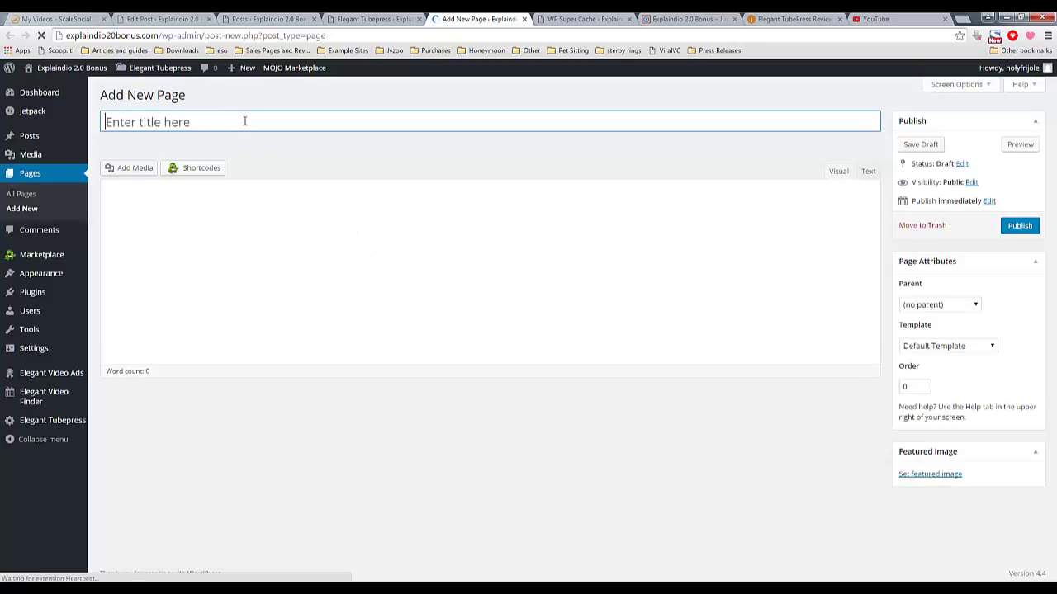
{"action": "type", "text": "Wat"}
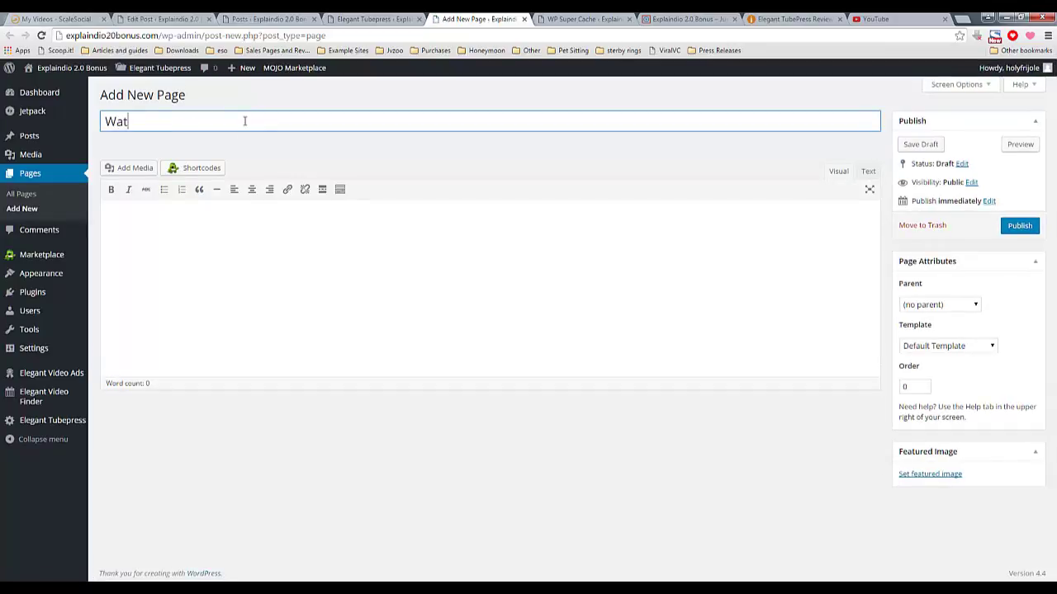
{"action": "type", "text": "ch Later"}
{"action": "left_click_drag", "start_coordinate": [244, 122], "coordinate": [116, 122]}
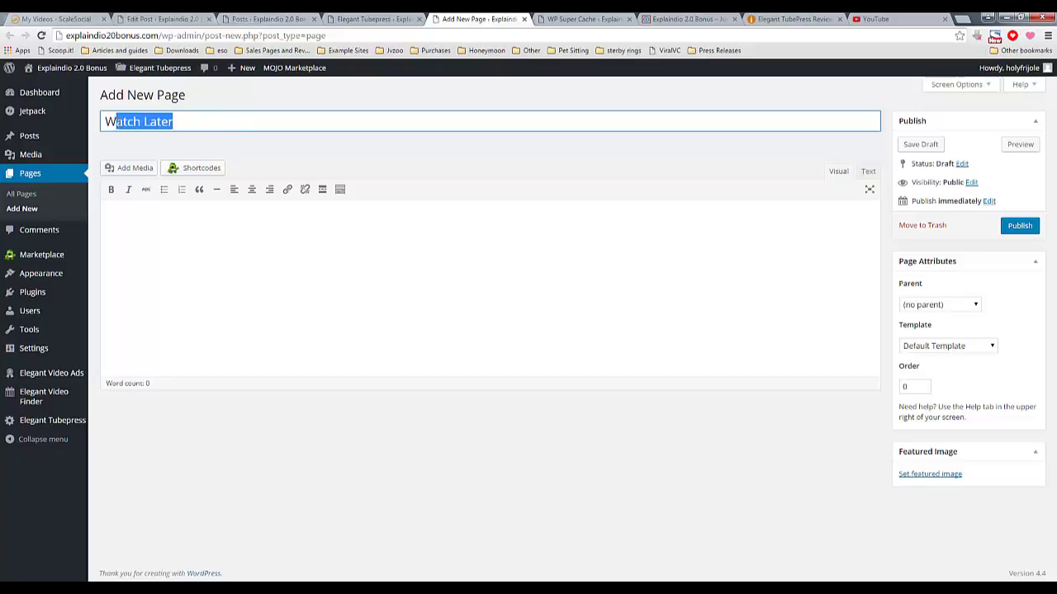
{"action": "left_click", "coordinate": [949, 348]}
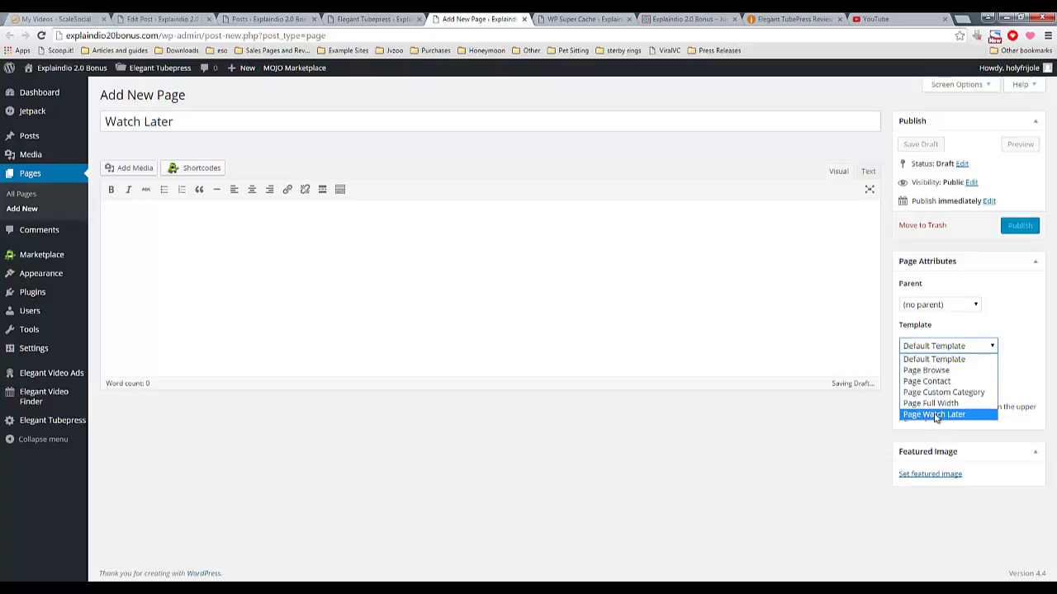
{"action": "left_click", "coordinate": [936, 416]}
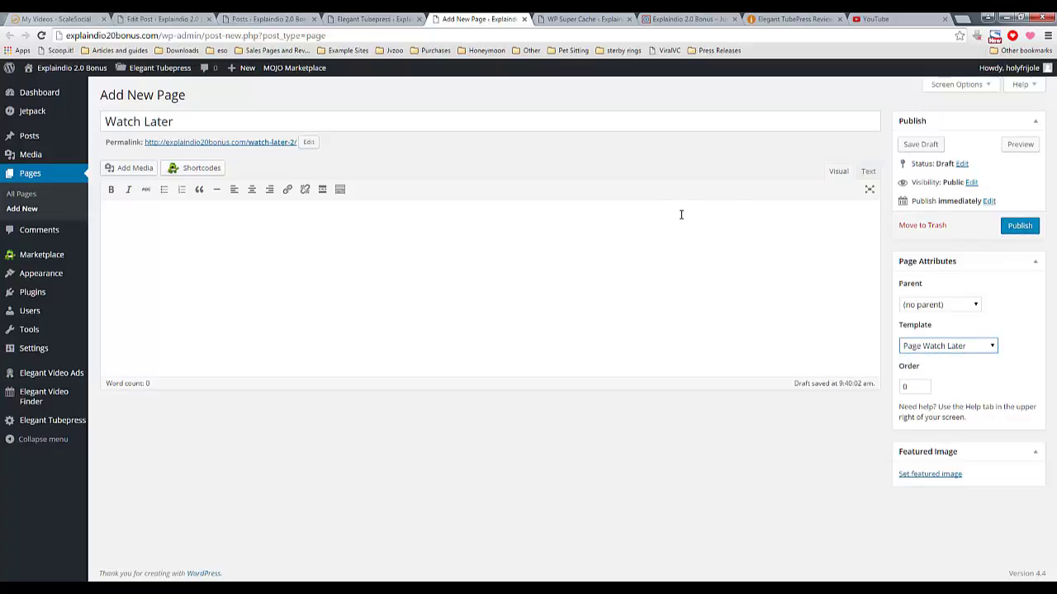
{"action": "left_click", "coordinate": [526, 20]}
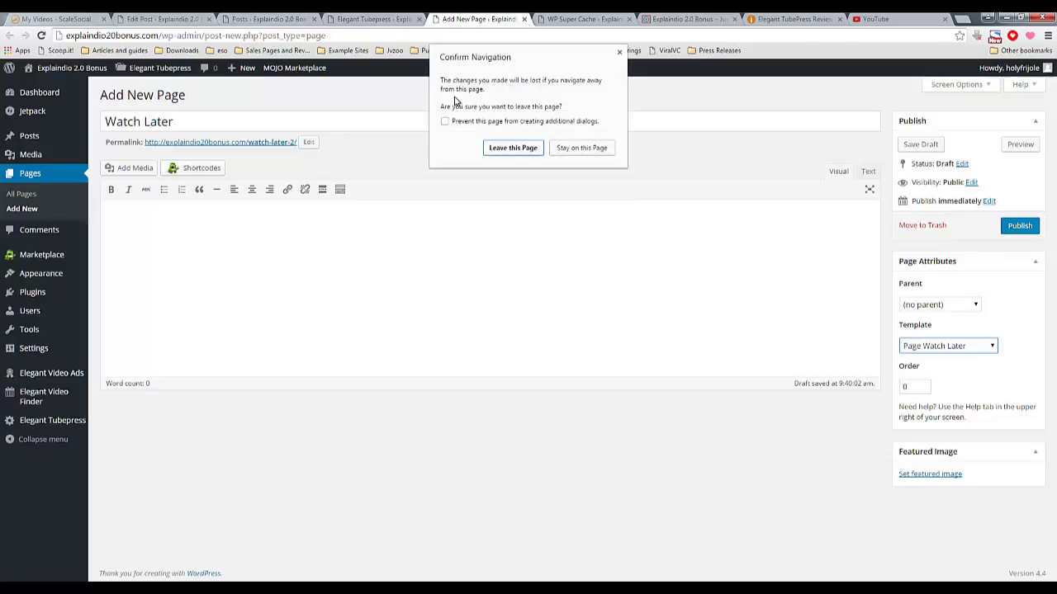
{"action": "left_click", "coordinate": [512, 150]}
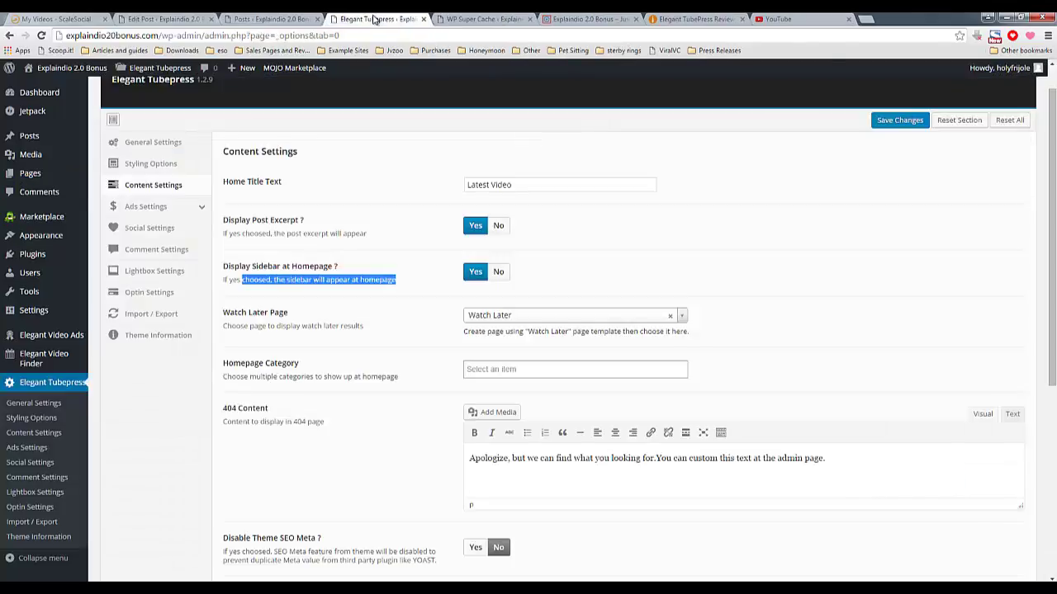
Choose 'Watch Later' as the Watch Later Page, then review the Homepage Category and Autoplay options
{"action": "left_click", "coordinate": [515, 316]}
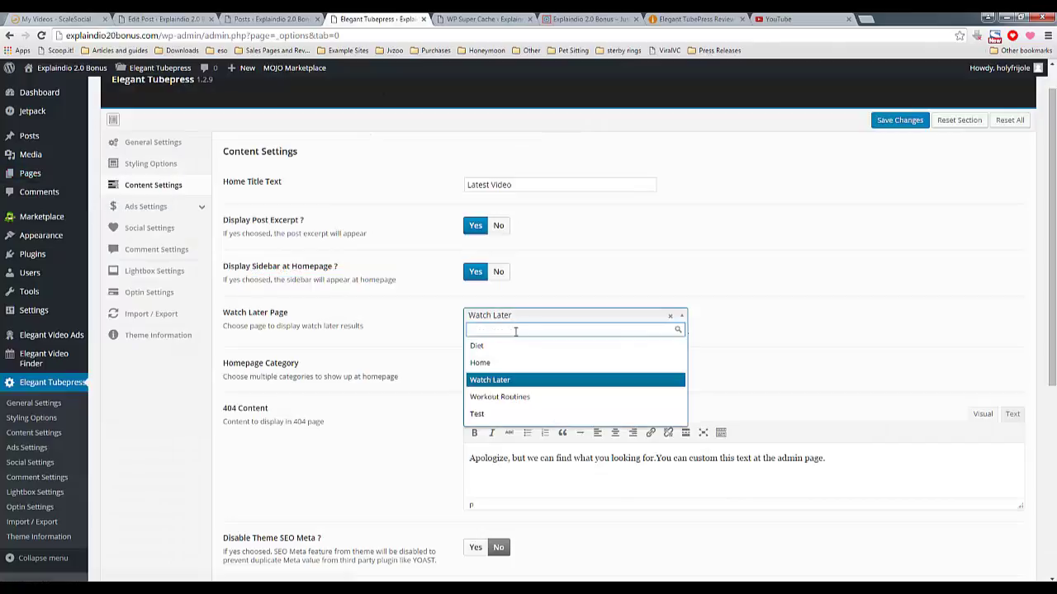
{"action": "left_click", "coordinate": [489, 381]}
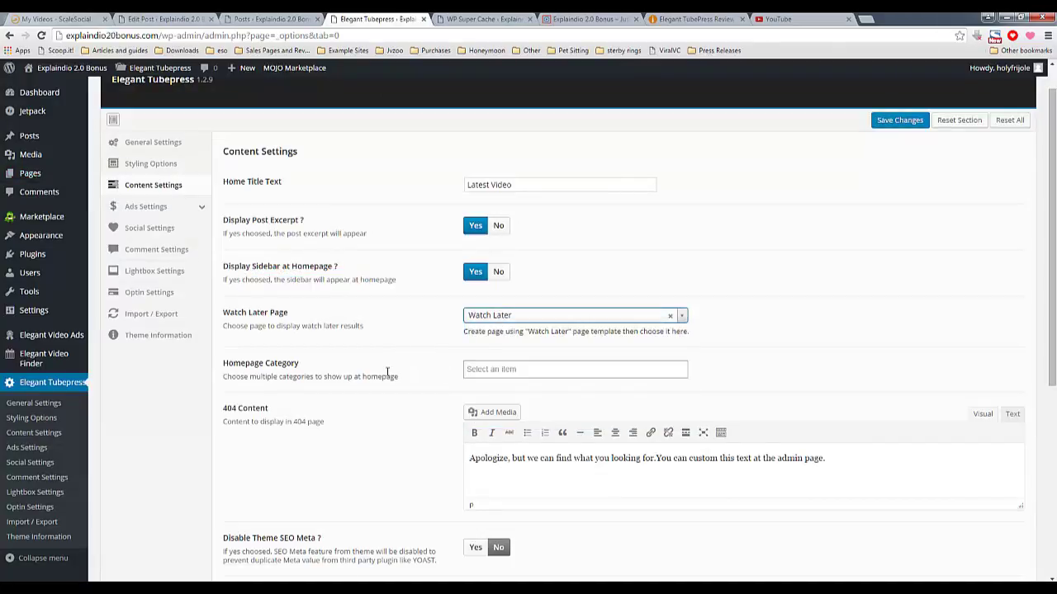
{"action": "scroll", "coordinate": [387, 372], "scroll_direction": "down", "scroll_amount": 1}
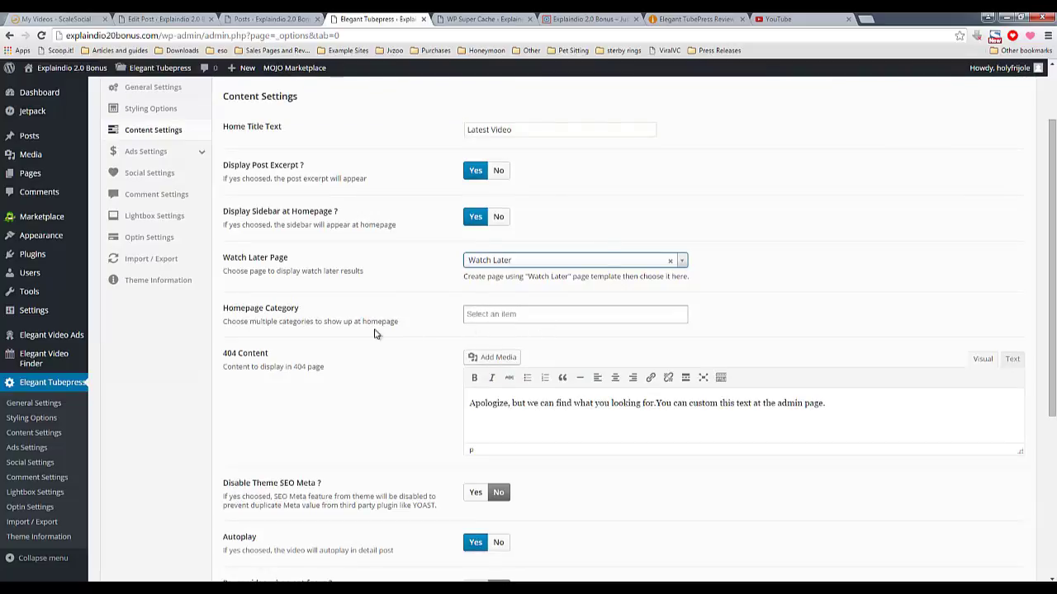
{"action": "left_click_drag", "start_coordinate": [343, 322], "coordinate": [419, 321]}
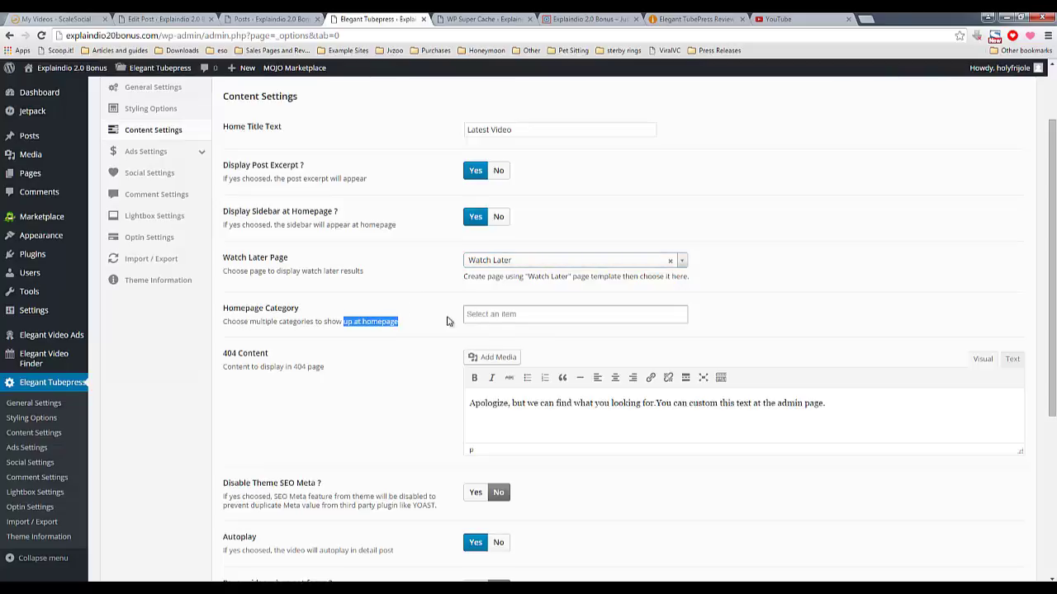
{"action": "scroll", "coordinate": [373, 311], "scroll_direction": "down", "scroll_amount": 1}
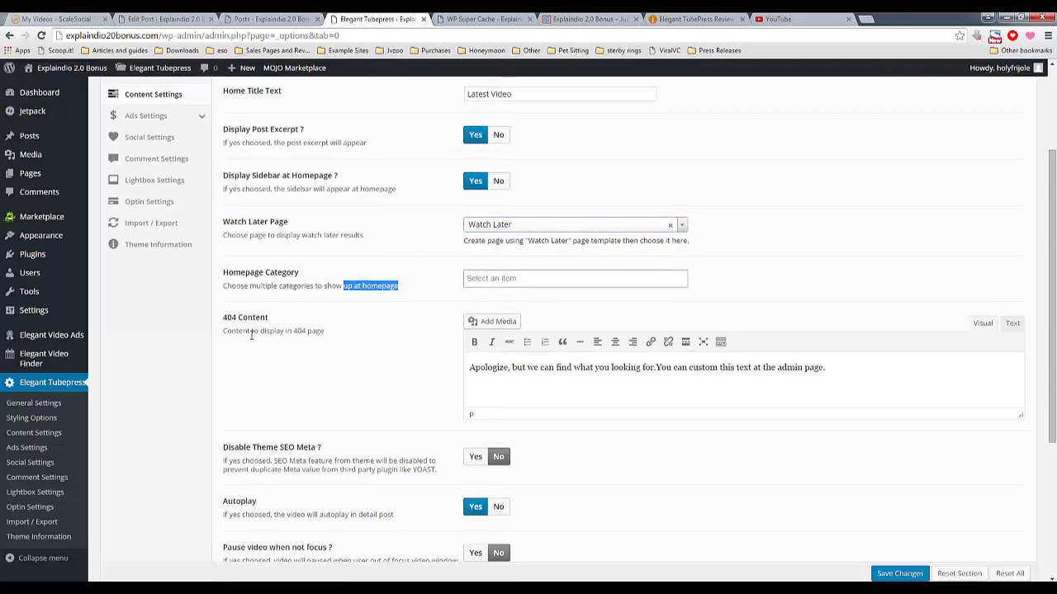
{"action": "left_click_drag", "start_coordinate": [250, 331], "coordinate": [300, 396]}
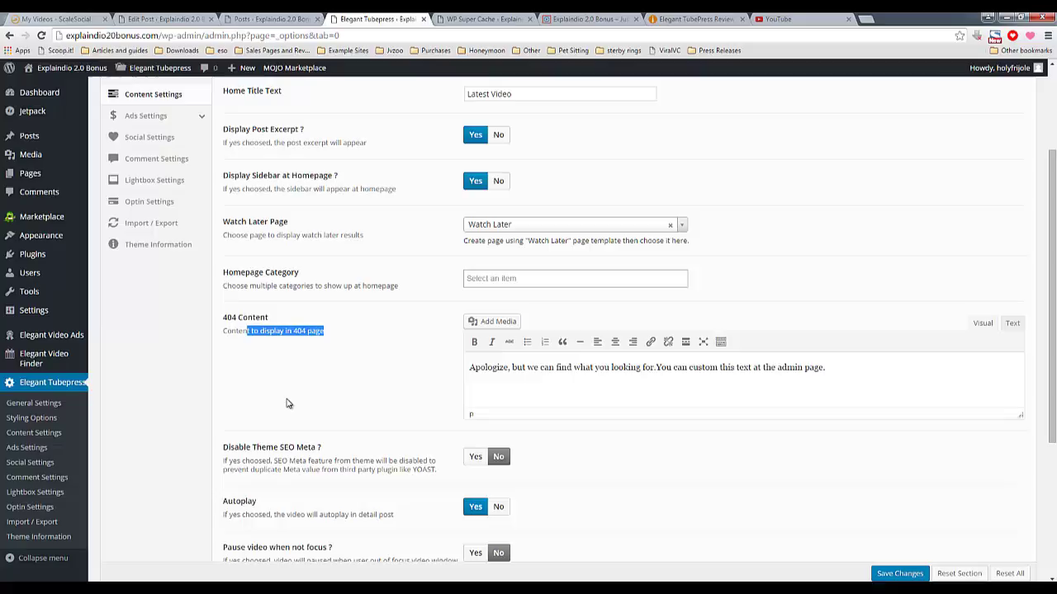
{"action": "scroll", "coordinate": [288, 403], "scroll_direction": "down", "scroll_amount": 1}
{"action": "scroll", "coordinate": [288, 403], "scroll_direction": "down", "scroll_amount": 1}
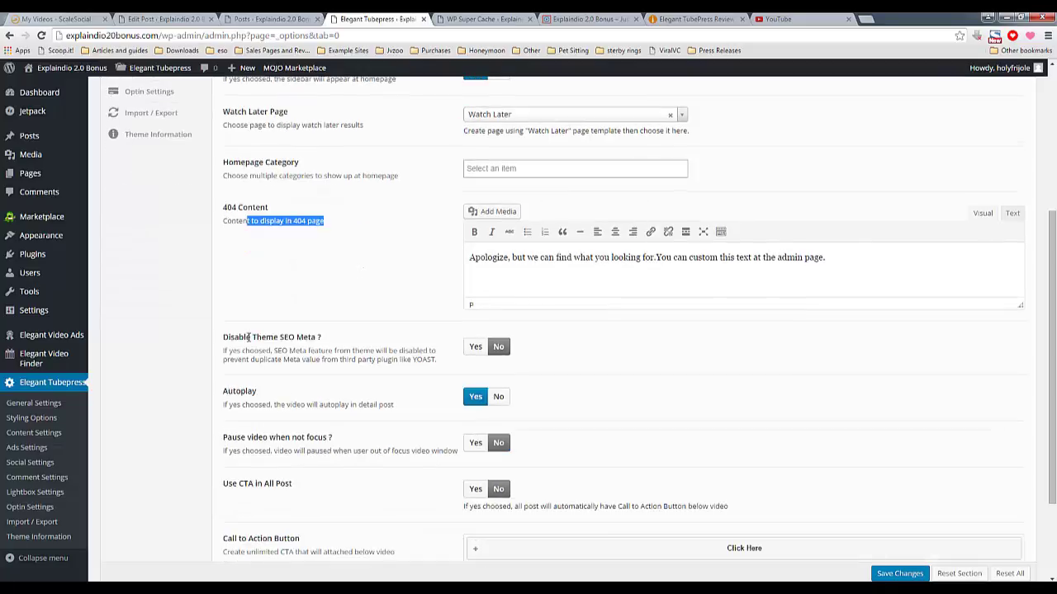
{"action": "left_click_drag", "start_coordinate": [250, 337], "coordinate": [327, 336]}
{"action": "left_click", "coordinate": [318, 336]}
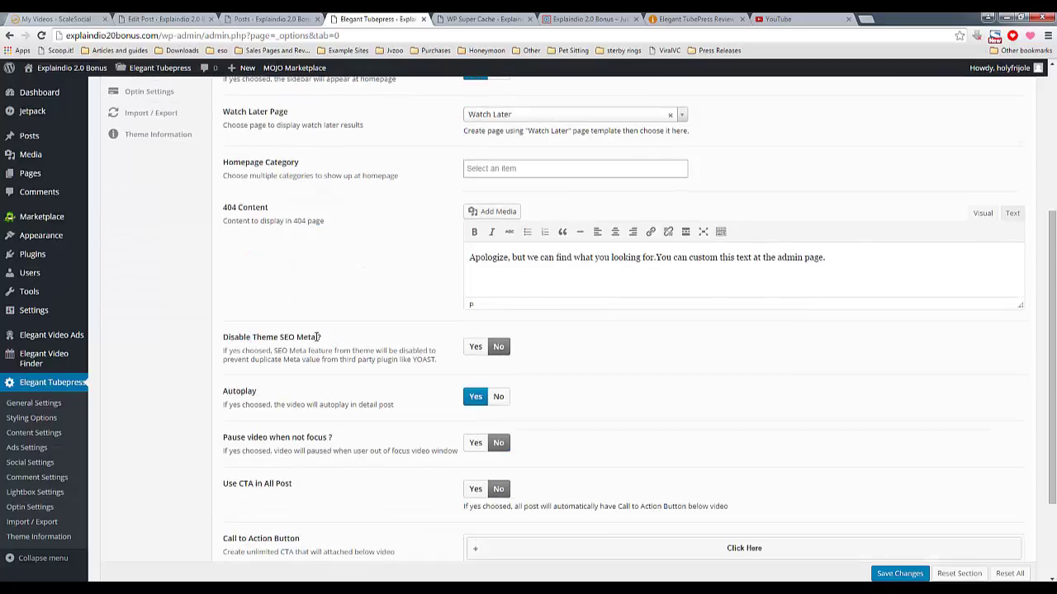
{"action": "left_click_drag", "start_coordinate": [223, 339], "coordinate": [322, 337]}
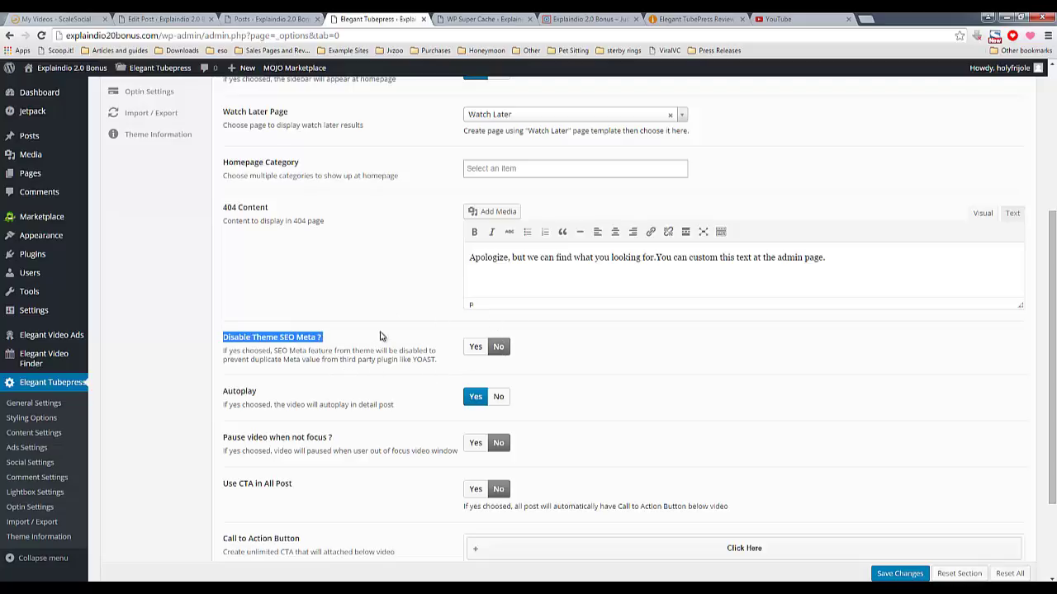
{"action": "left_click_drag", "start_coordinate": [276, 352], "coordinate": [423, 352]}
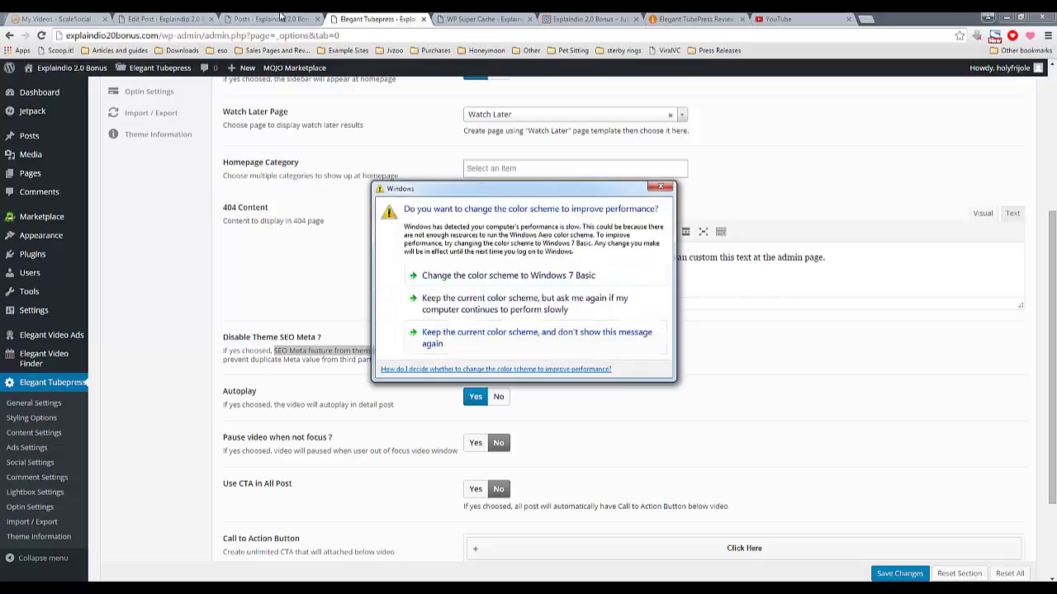
{"action": "left_click", "coordinate": [372, 31]}
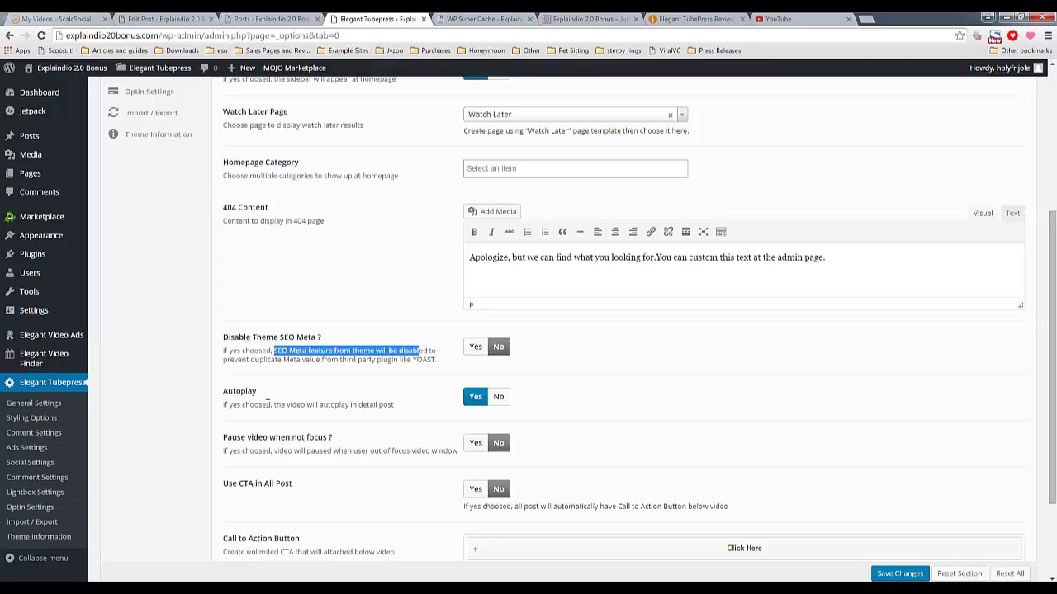
{"action": "left_click", "coordinate": [235, 389]}
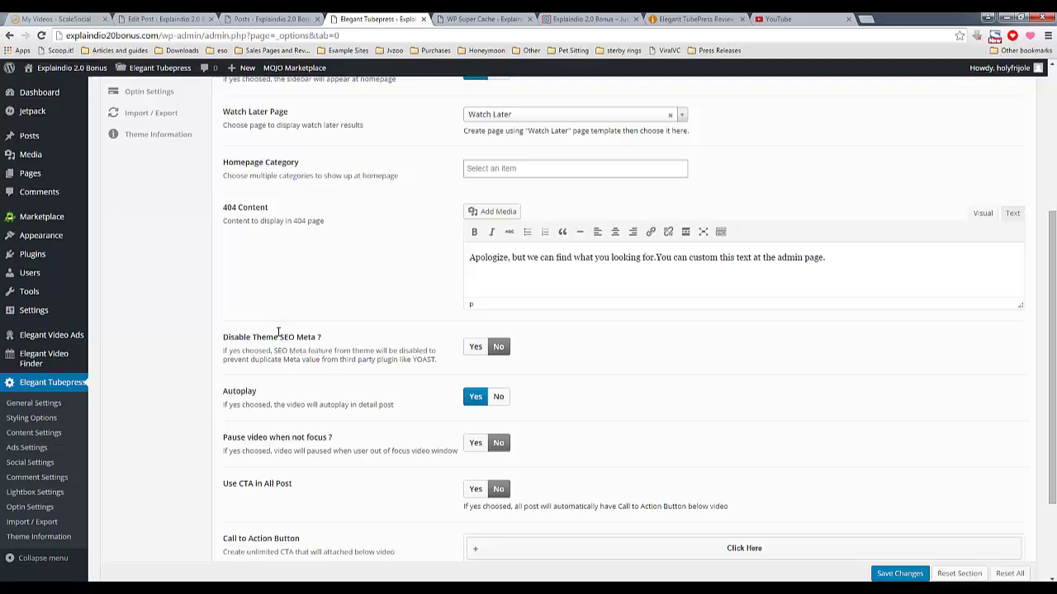
{"action": "left_click_drag", "start_coordinate": [275, 334], "coordinate": [223, 338]}
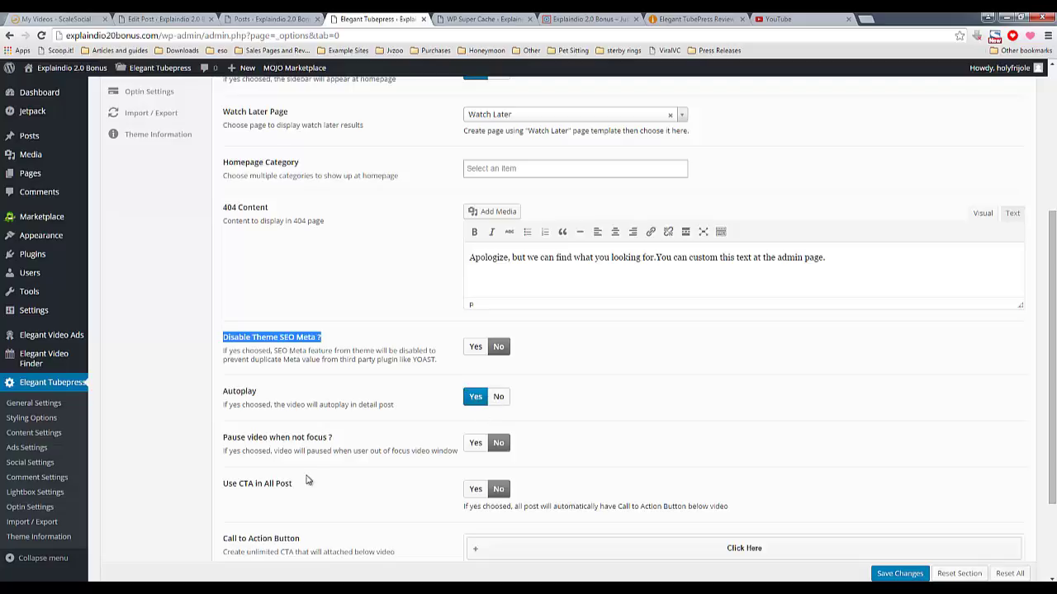
{"action": "scroll", "coordinate": [306, 480], "scroll_direction": "down", "scroll_amount": 1}
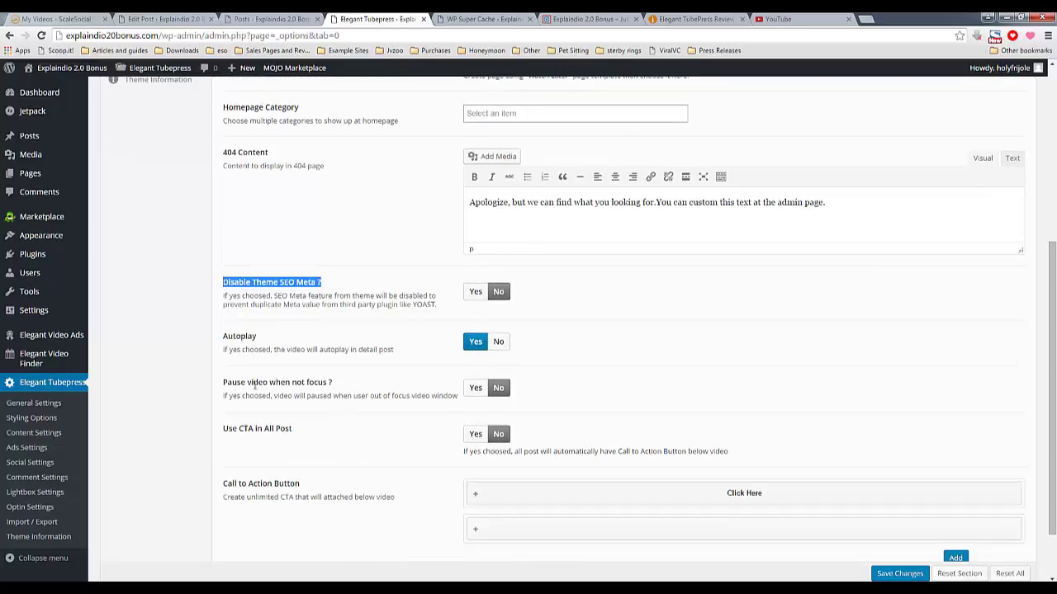
Set 'Pause video when not focus?' to Yes, then scroll to the Use CTA in All Post option
{"action": "left_click", "coordinate": [476, 388]}
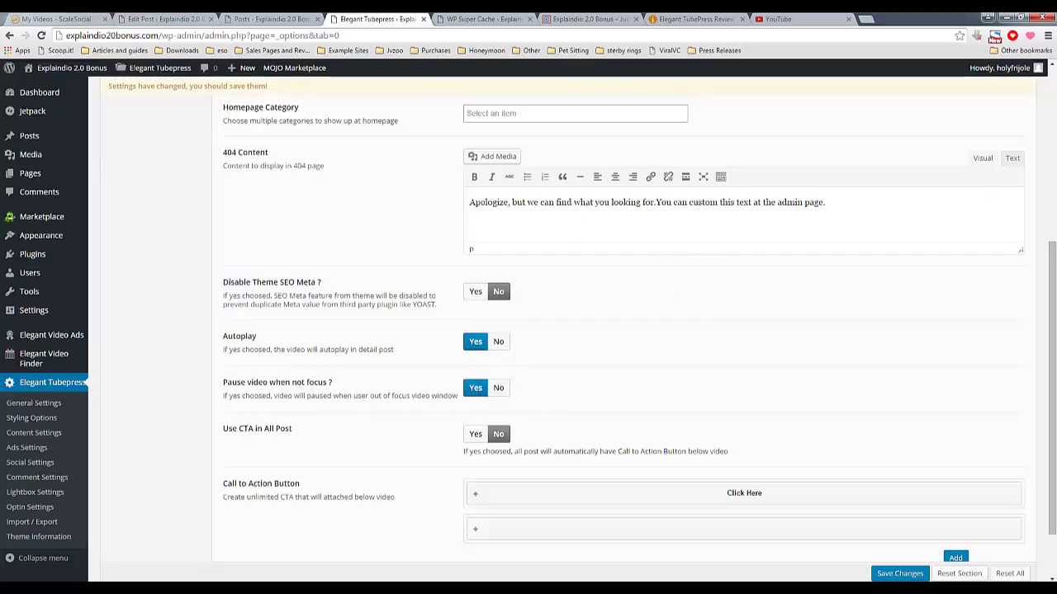
{"action": "left_click_drag", "start_coordinate": [1046, 268], "coordinate": [1043, 286]}
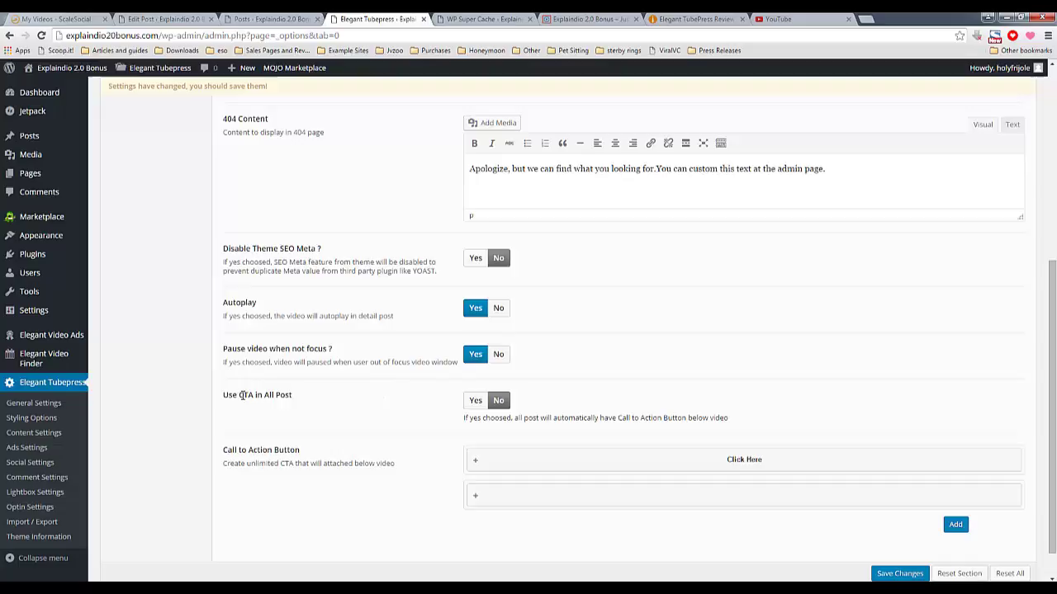
{"action": "left_click_drag", "start_coordinate": [239, 396], "coordinate": [353, 410]}
{"action": "scroll", "coordinate": [354, 410], "scroll_direction": "down", "scroll_amount": 1}
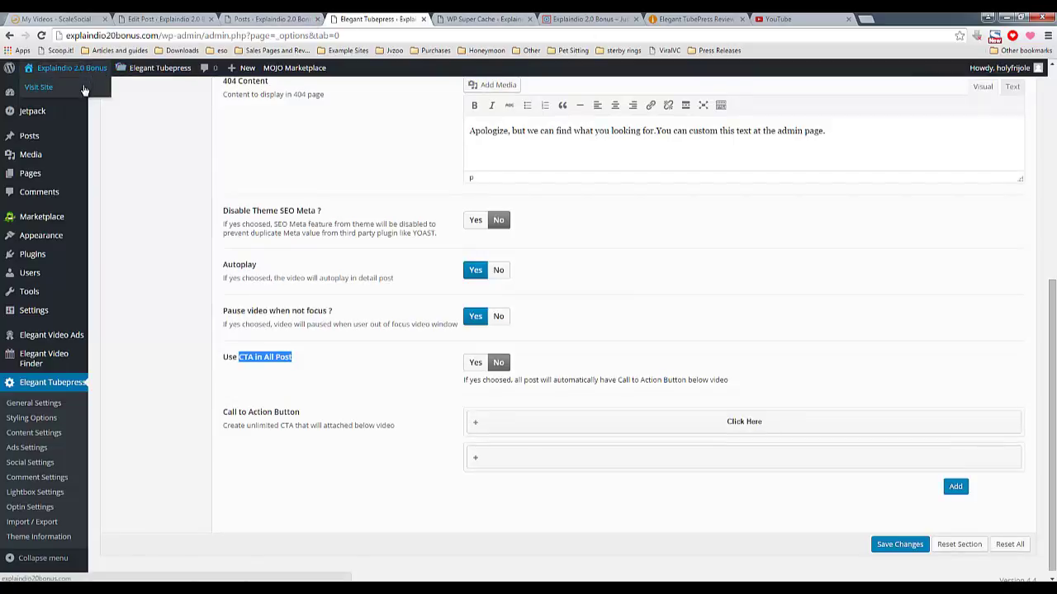
Open the live site in a new tab, view the featured Sammy Watkins video, then return to settings
{"action": "right_click", "coordinate": [81, 84]}
{"action": "left_click", "coordinate": [101, 91]}
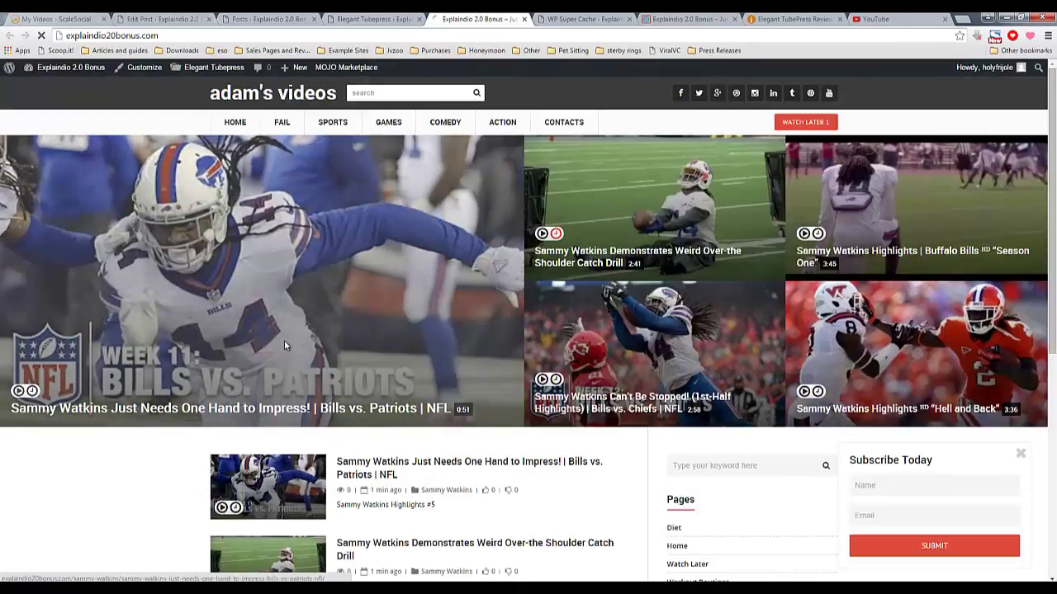
{"action": "left_click", "coordinate": [284, 340]}
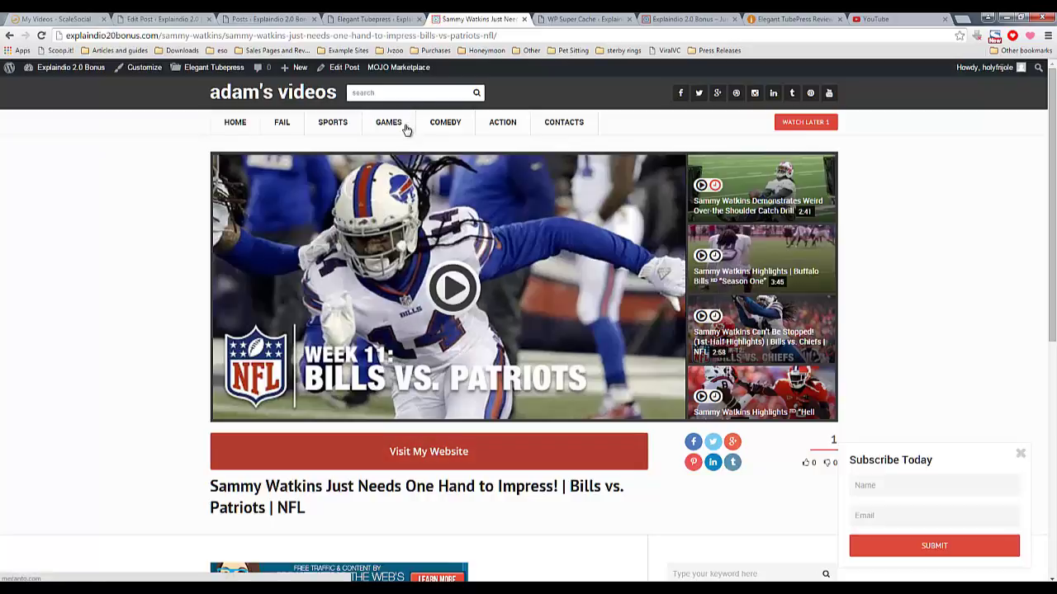
{"action": "left_click", "coordinate": [9, 35]}
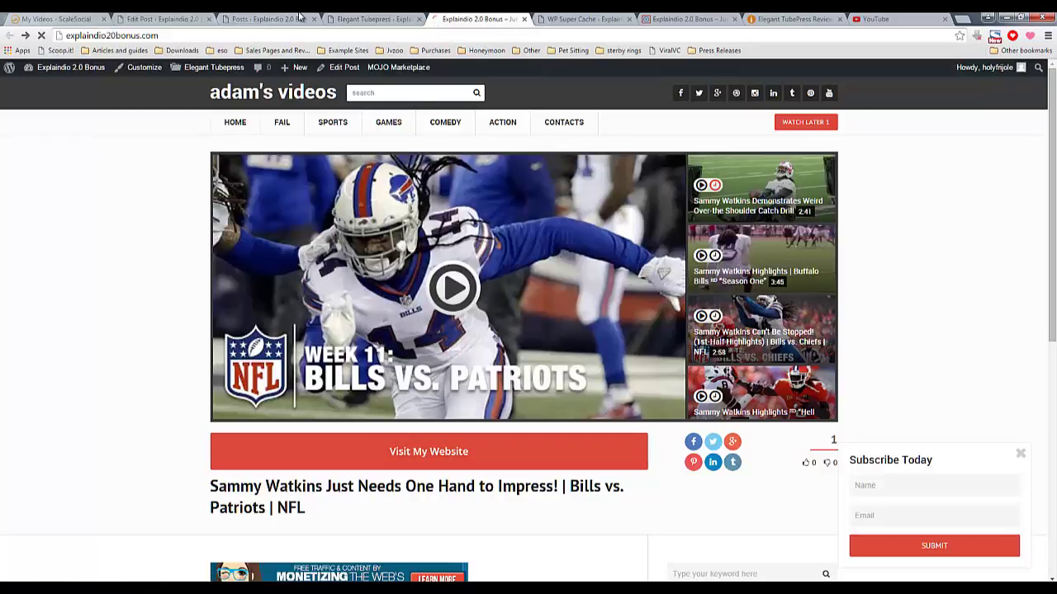
{"action": "left_click", "coordinate": [388, 18]}
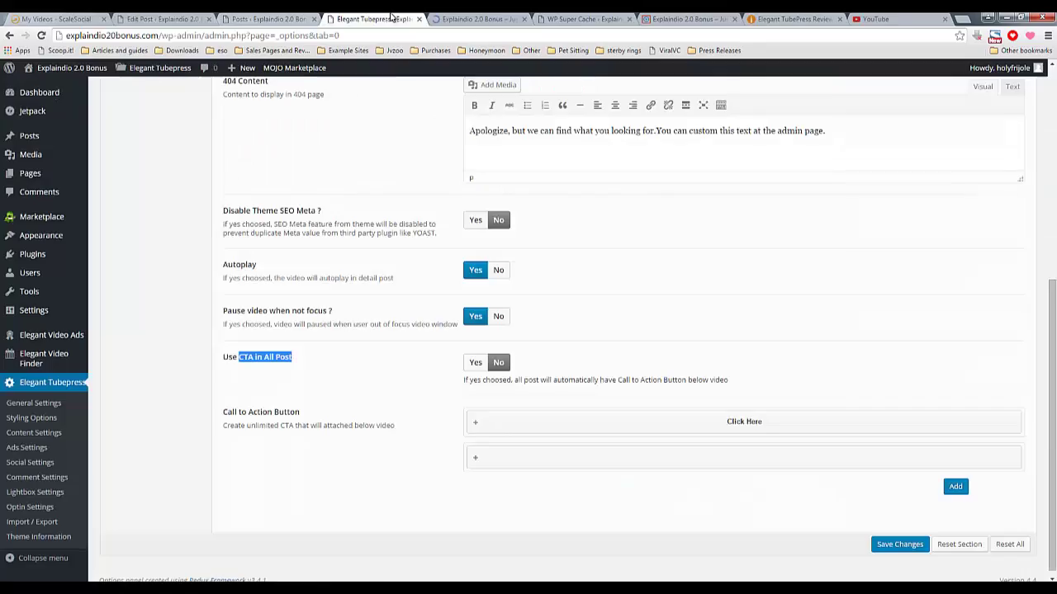
Rename the first call-to-action button's title from 'Click Here' to 'Button #1'
{"action": "left_click", "coordinate": [477, 423]}
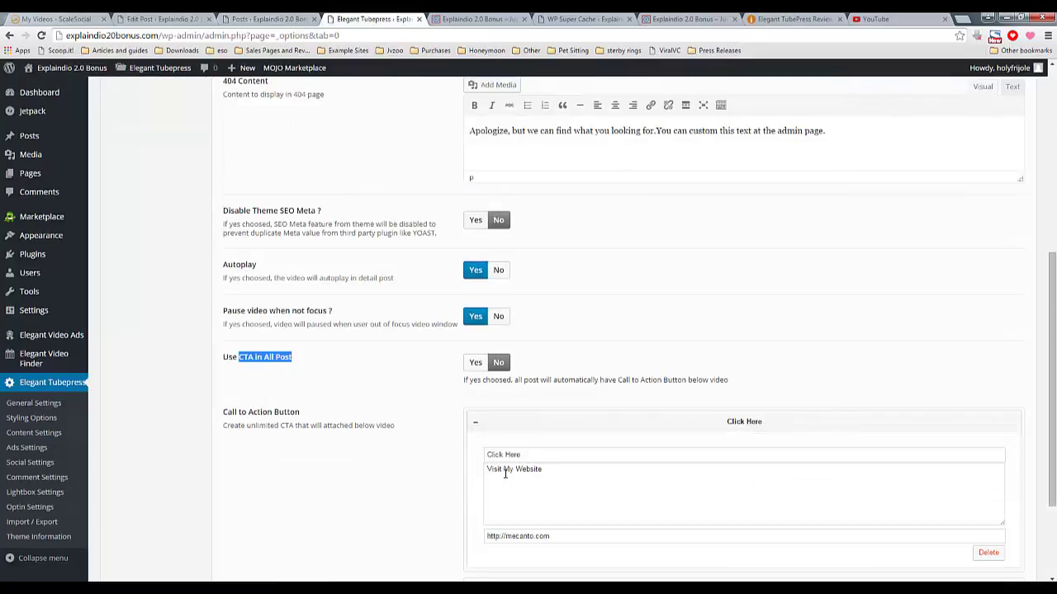
{"action": "scroll", "coordinate": [508, 475], "scroll_direction": "down", "scroll_amount": 1}
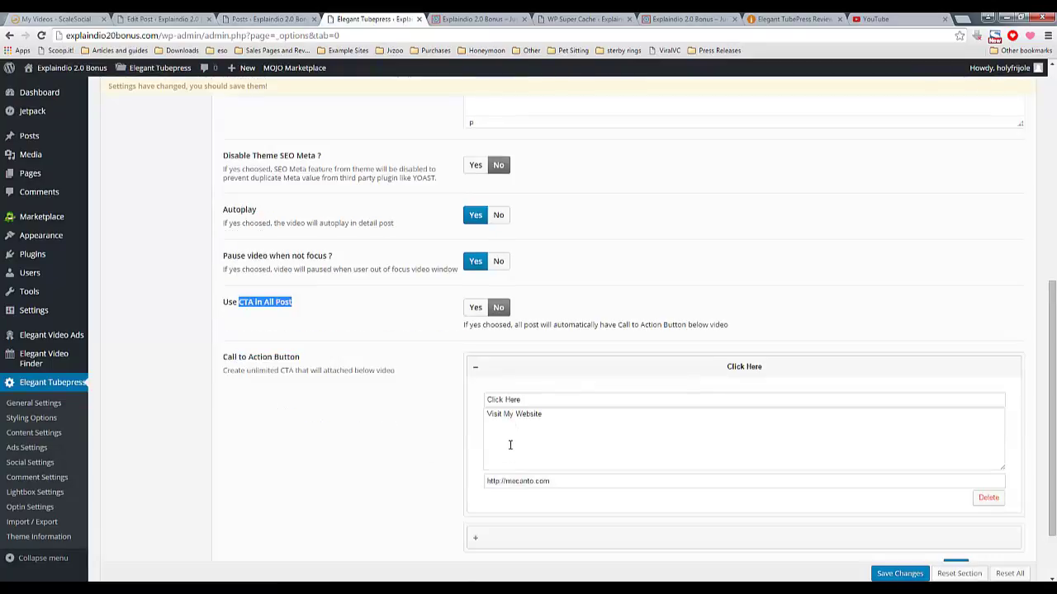
{"action": "left_click_drag", "start_coordinate": [488, 416], "coordinate": [538, 420]}
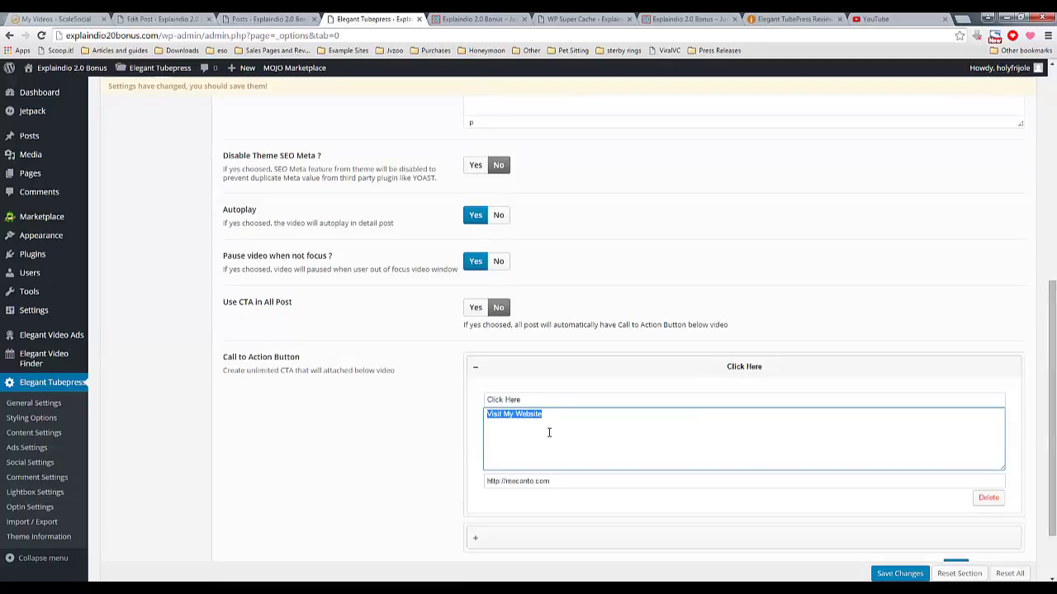
{"action": "scroll", "coordinate": [472, 486], "scroll_direction": "down", "scroll_amount": 1}
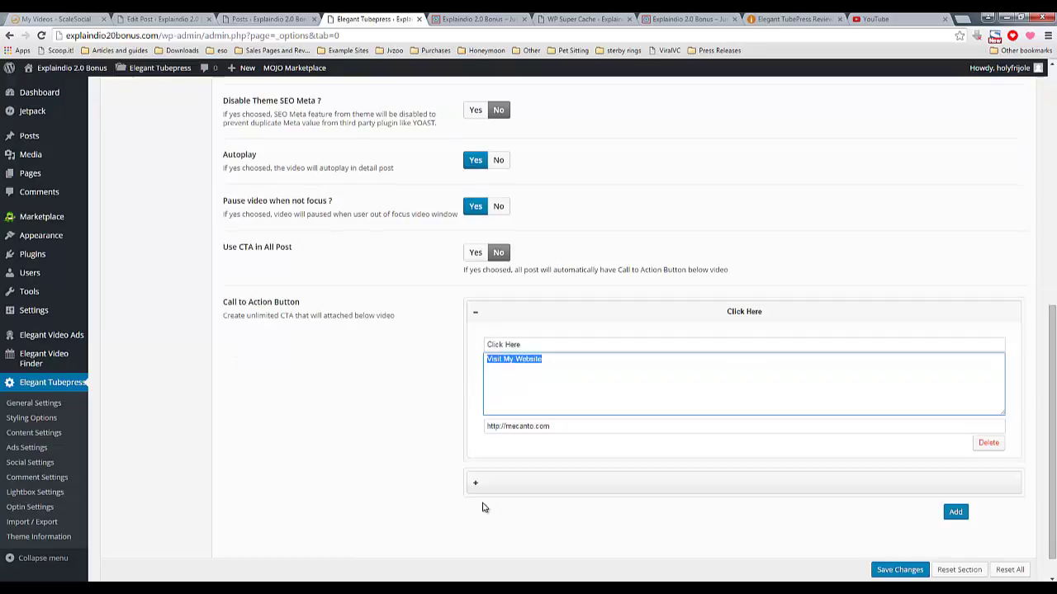
{"action": "left_click", "coordinate": [474, 487]}
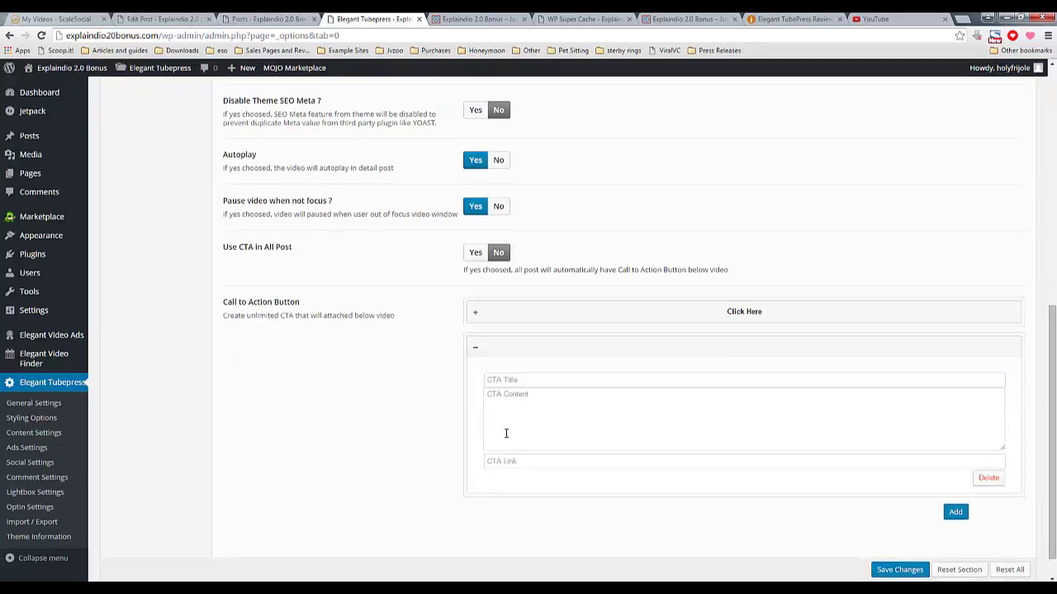
{"action": "left_click", "coordinate": [512, 381]}
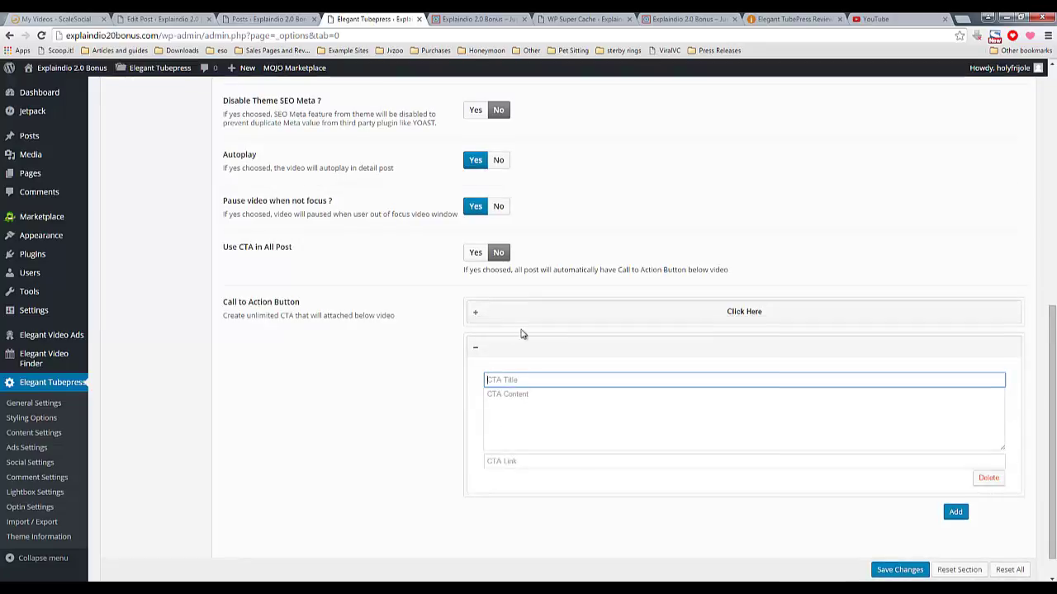
{"action": "left_click", "coordinate": [472, 314]}
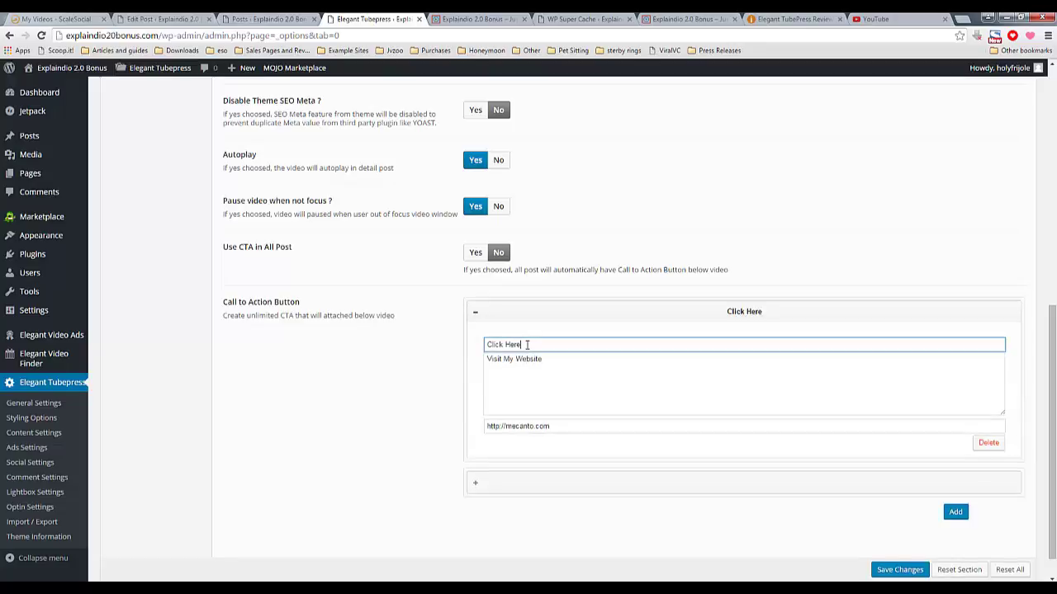
{"action": "triple_click", "coordinate": [527, 345]}
{"action": "type", "text": "Button #1"}
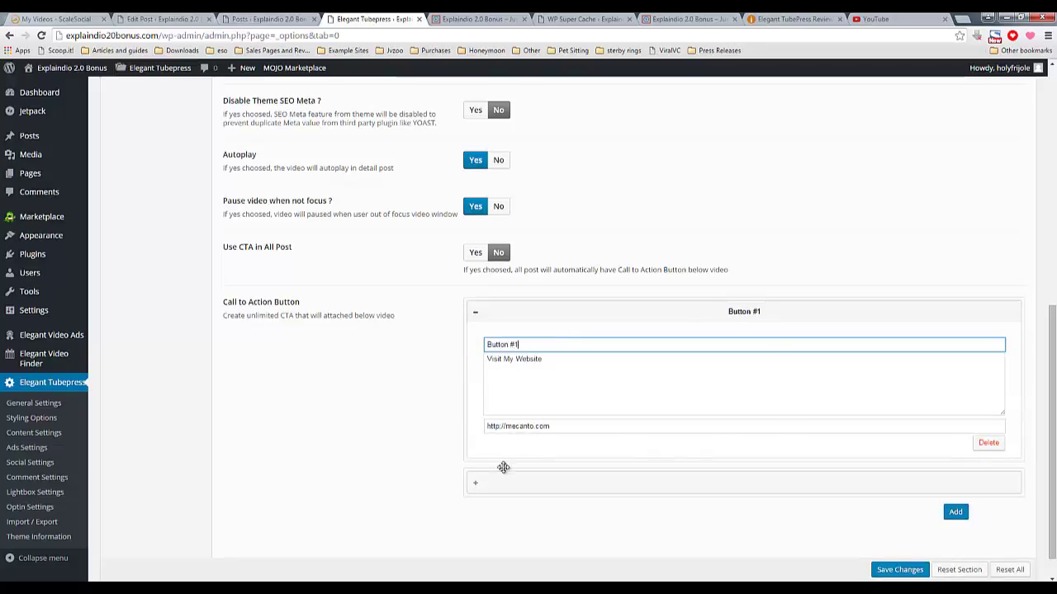
{"action": "left_click", "coordinate": [476, 483]}
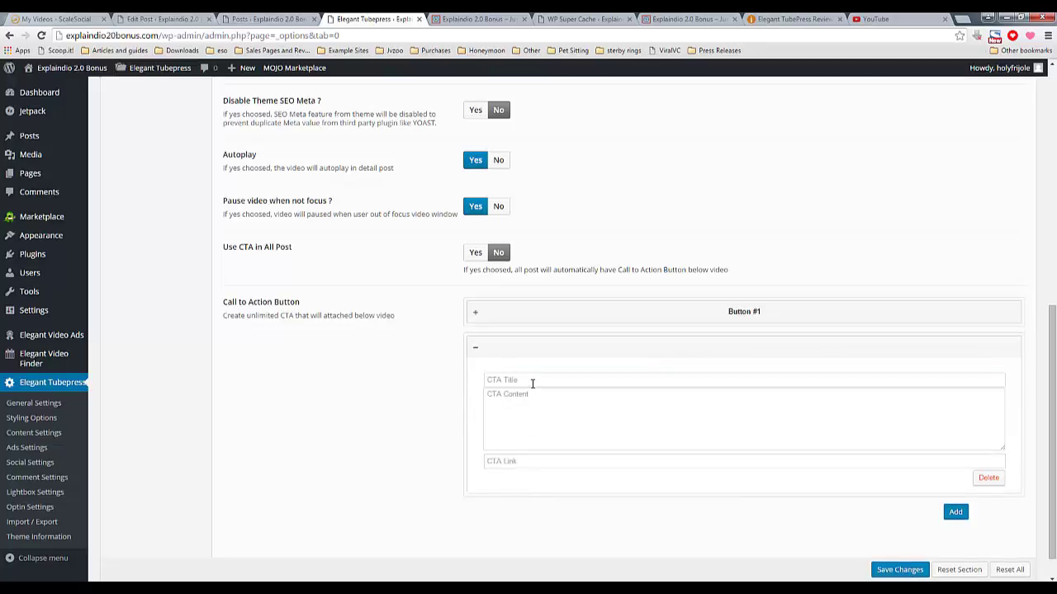
{"action": "left_click", "coordinate": [532, 384]}
{"action": "type", "text": "Button "}
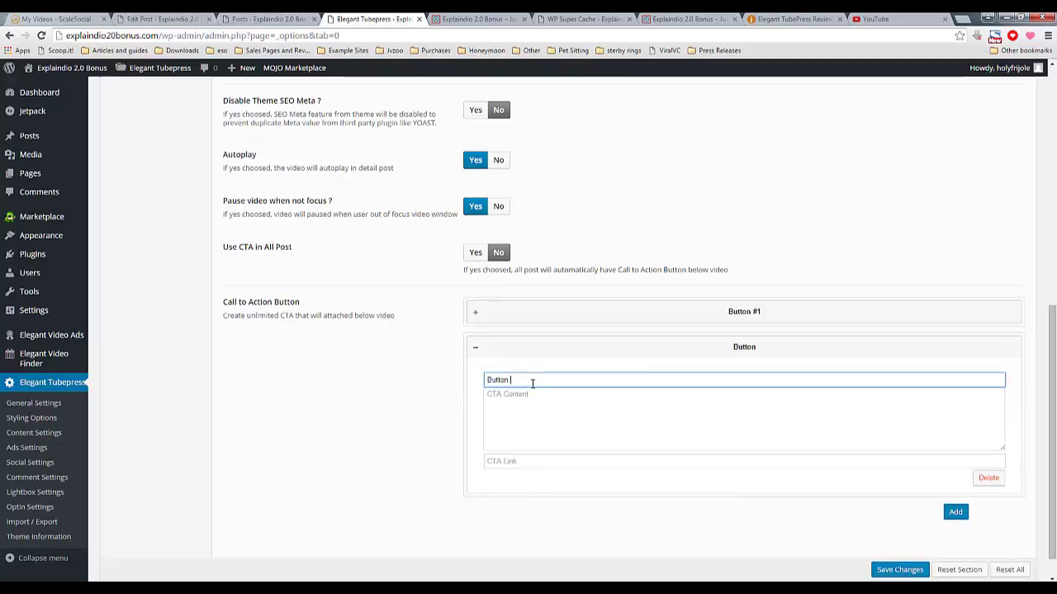
{"action": "type", "text": "#2"}
{"action": "key", "text": "Tab"}
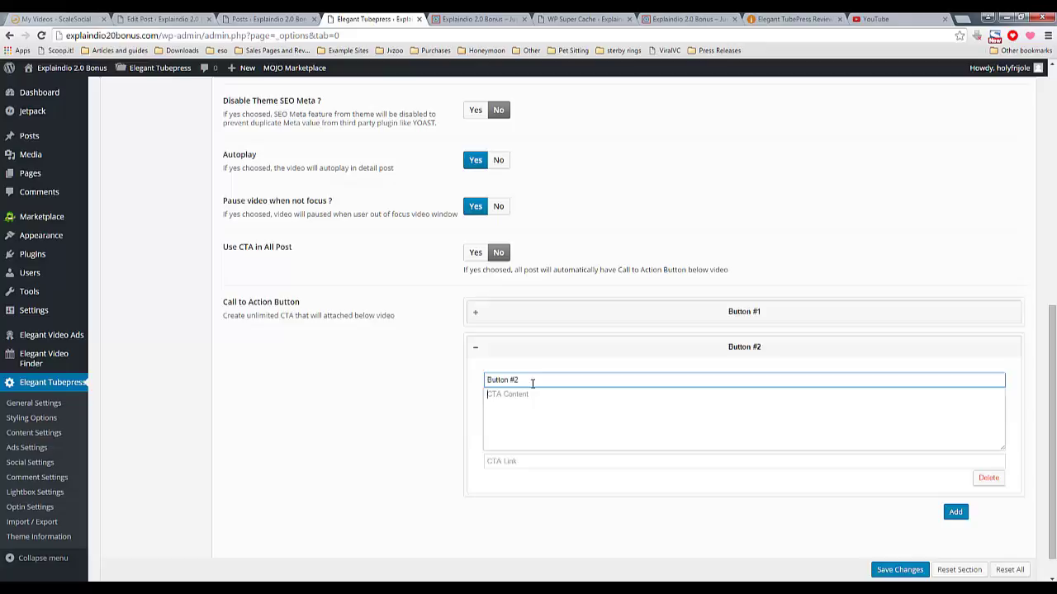
{"action": "type", "text": "Buy Now"}
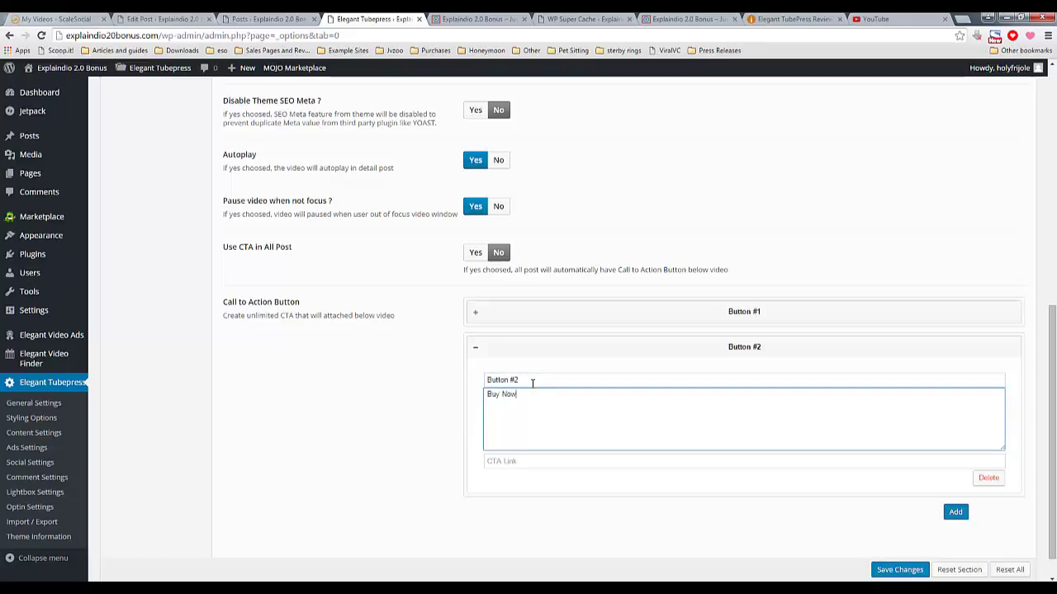
{"action": "key", "text": "Tab"}
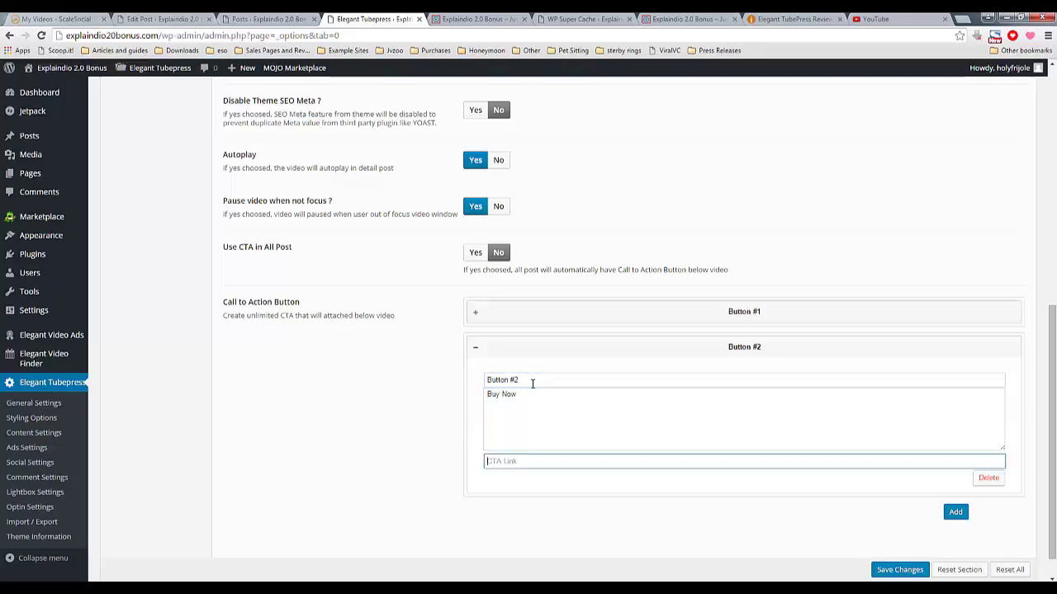
{"action": "type", "text": "http://m"}
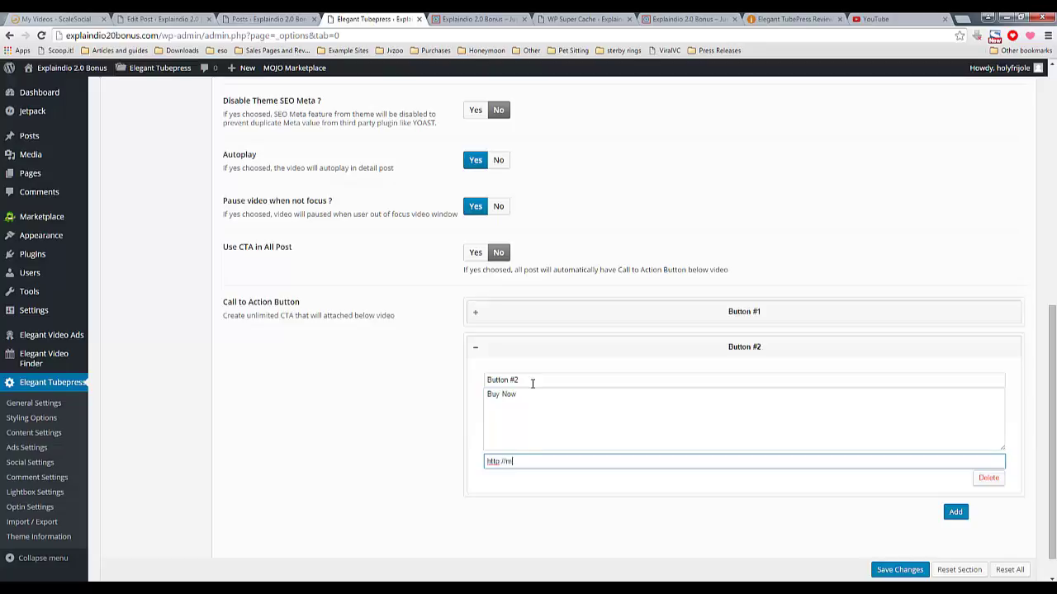
{"action": "type", "text": "ecanto.com"}
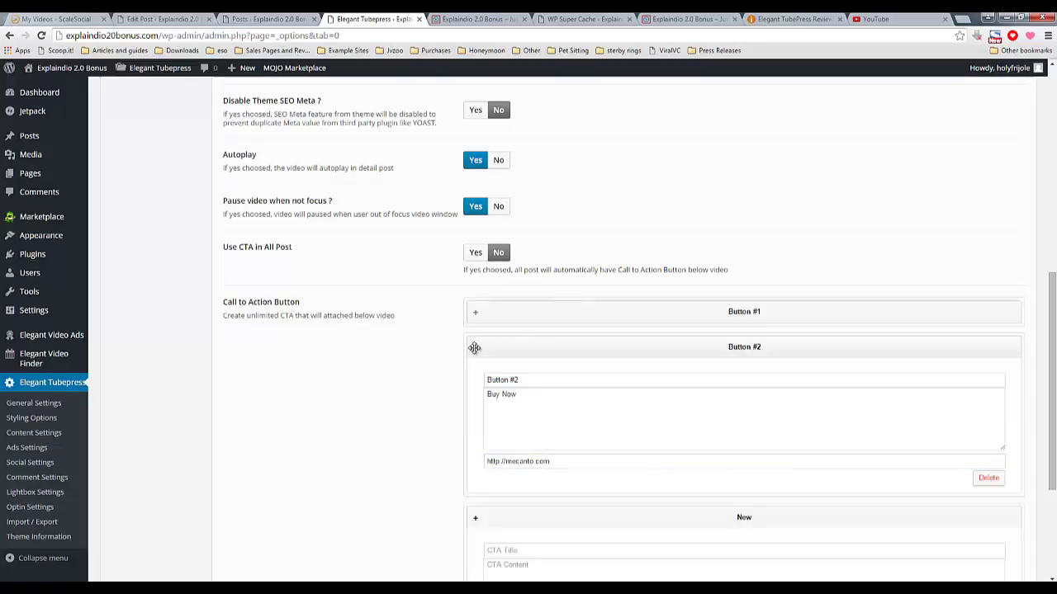
{"action": "scroll", "coordinate": [422, 448], "scroll_direction": "down", "scroll_amount": 3}
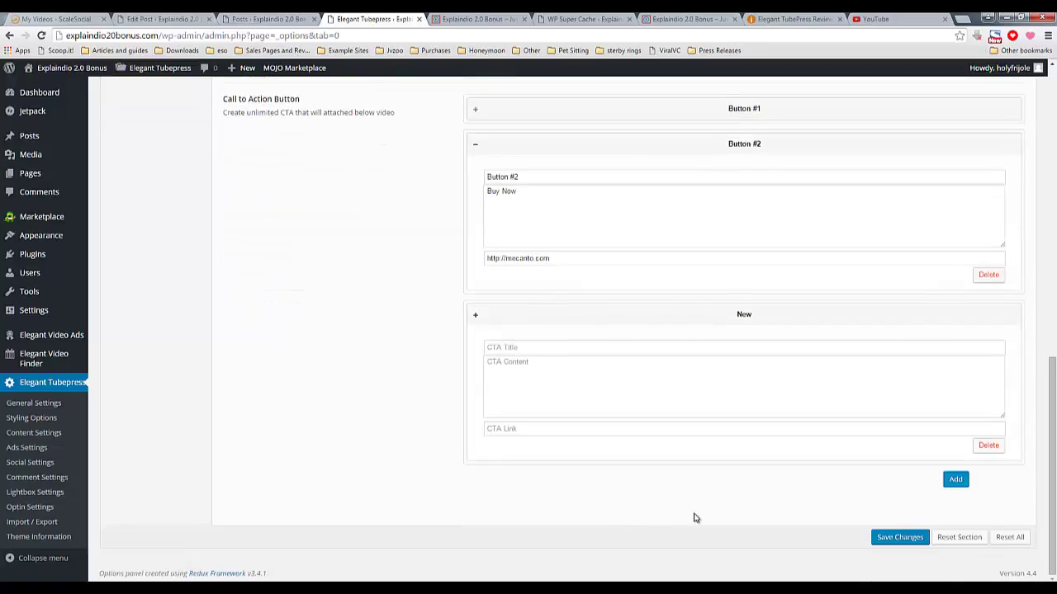
{"action": "left_click", "coordinate": [898, 536]}
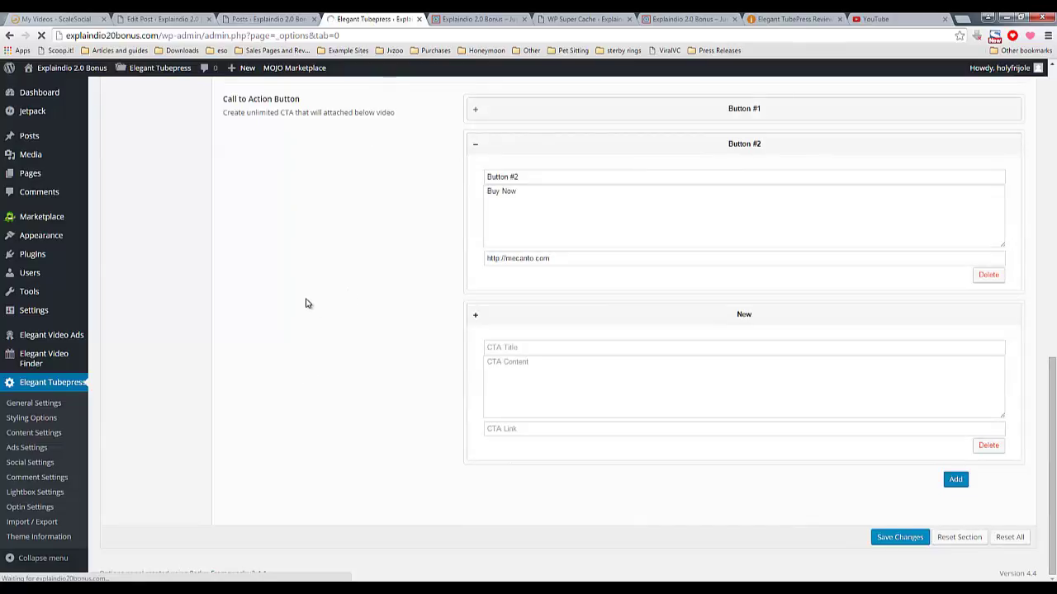
{"action": "scroll", "coordinate": [305, 303], "scroll_direction": "up", "scroll_amount": 9}
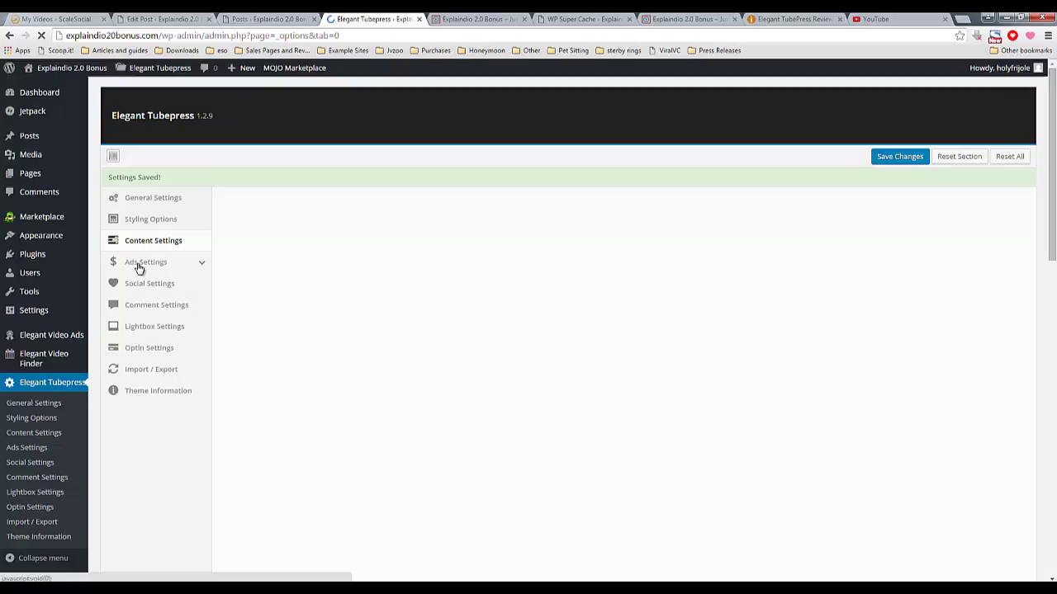
Open Ads Settings and select all the Single video top ads banner code
{"action": "left_click", "coordinate": [139, 265]}
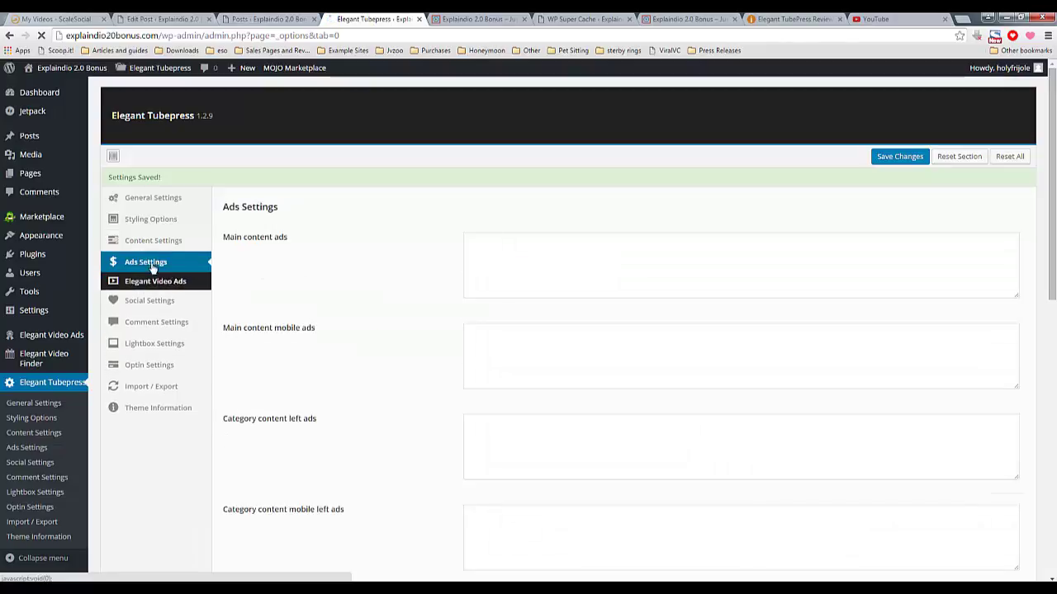
{"action": "scroll", "coordinate": [511, 230], "scroll_direction": "down", "scroll_amount": 1}
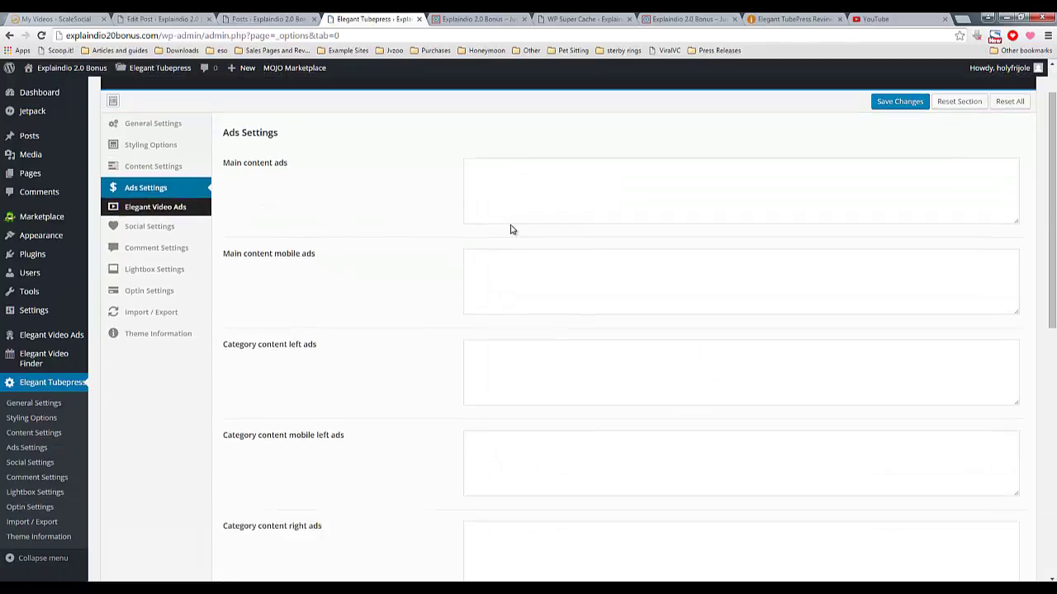
{"action": "scroll", "coordinate": [500, 271], "scroll_direction": "down", "scroll_amount": 5}
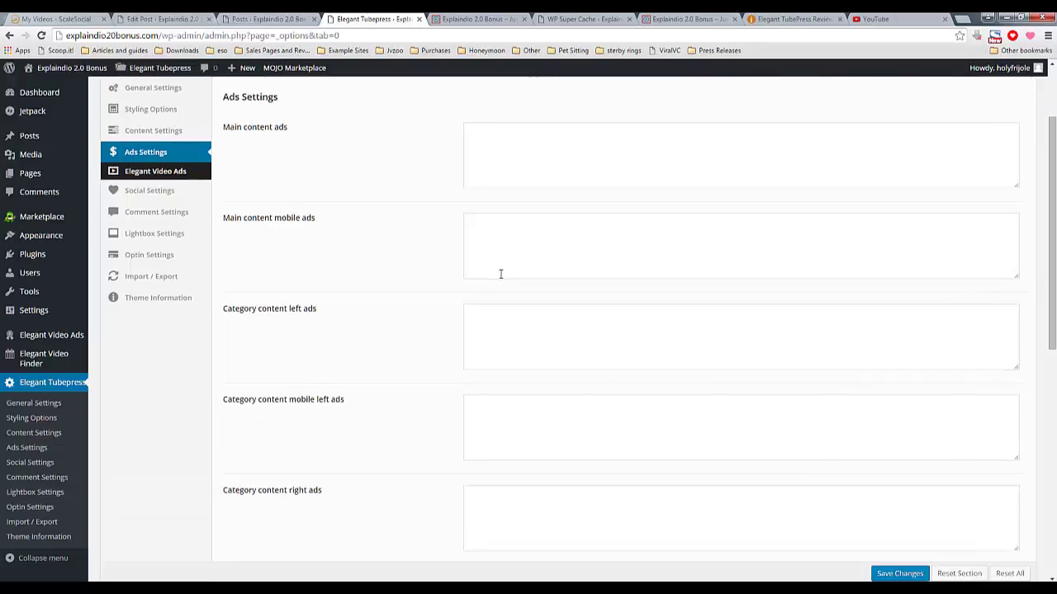
{"action": "scroll", "coordinate": [476, 311], "scroll_direction": "down", "scroll_amount": 1}
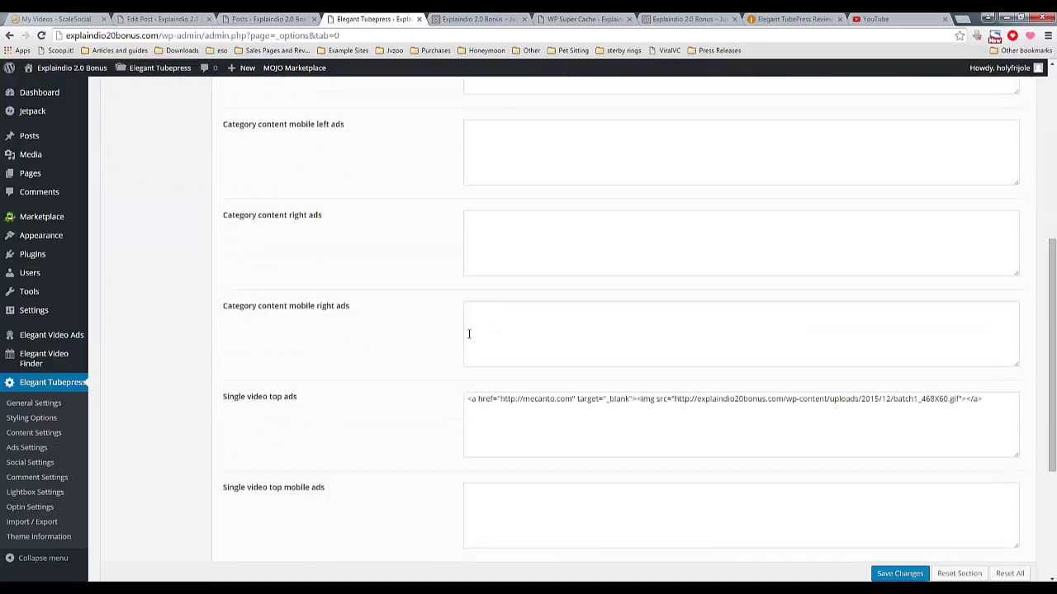
{"action": "left_click", "coordinate": [470, 401]}
{"action": "key", "text": "ctrl+a"}
{"action": "scroll", "coordinate": [684, 409], "scroll_direction": "down", "scroll_amount": 3}
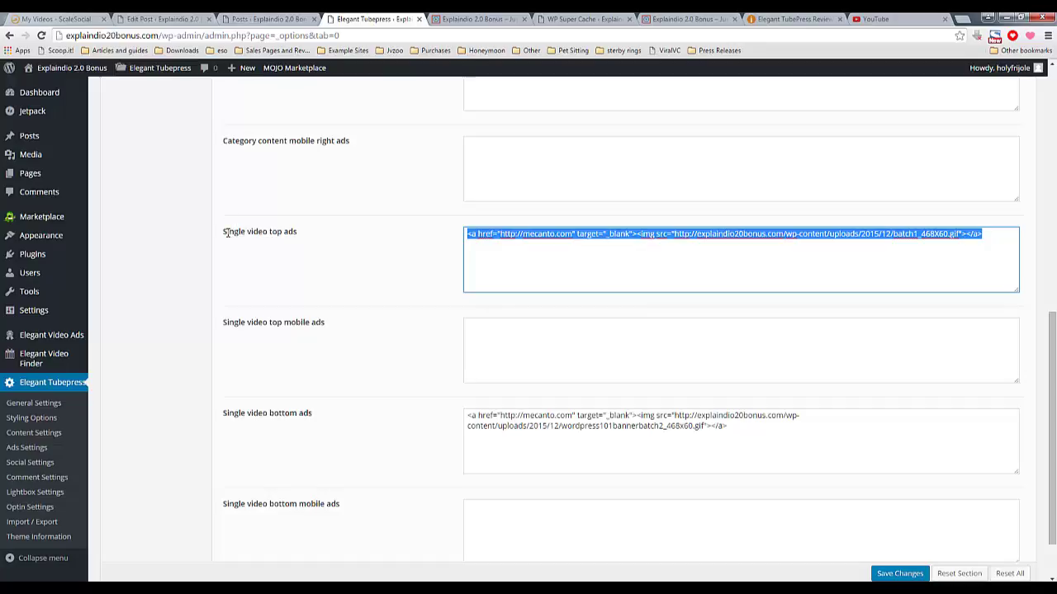
{"action": "left_click_drag", "start_coordinate": [226, 233], "coordinate": [291, 233]}
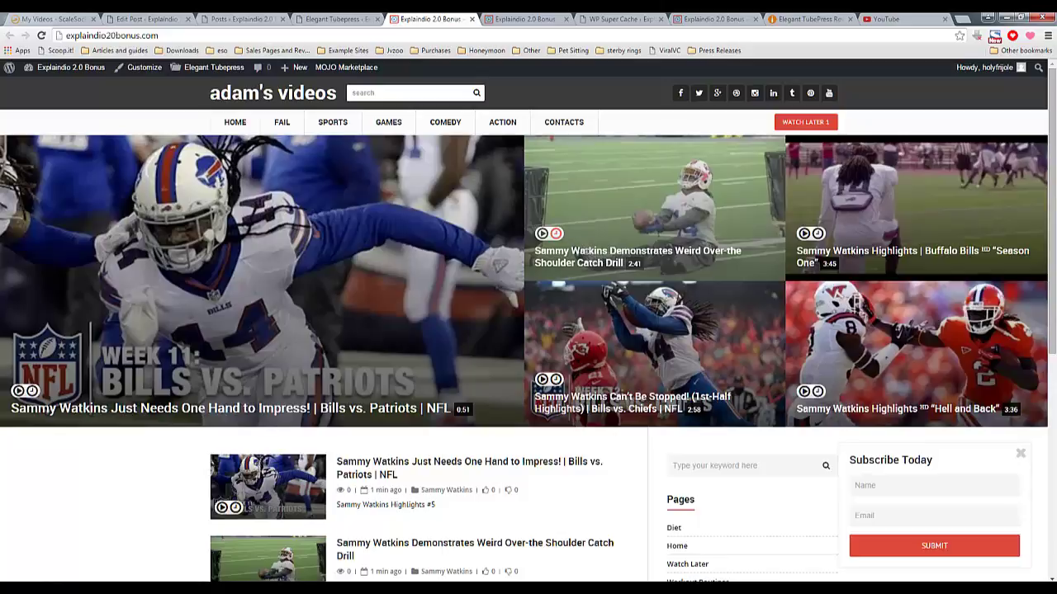
Open the Sammy Watkins catch drill video post and scroll through it to see its ads
{"action": "left_click", "coordinate": [546, 233]}
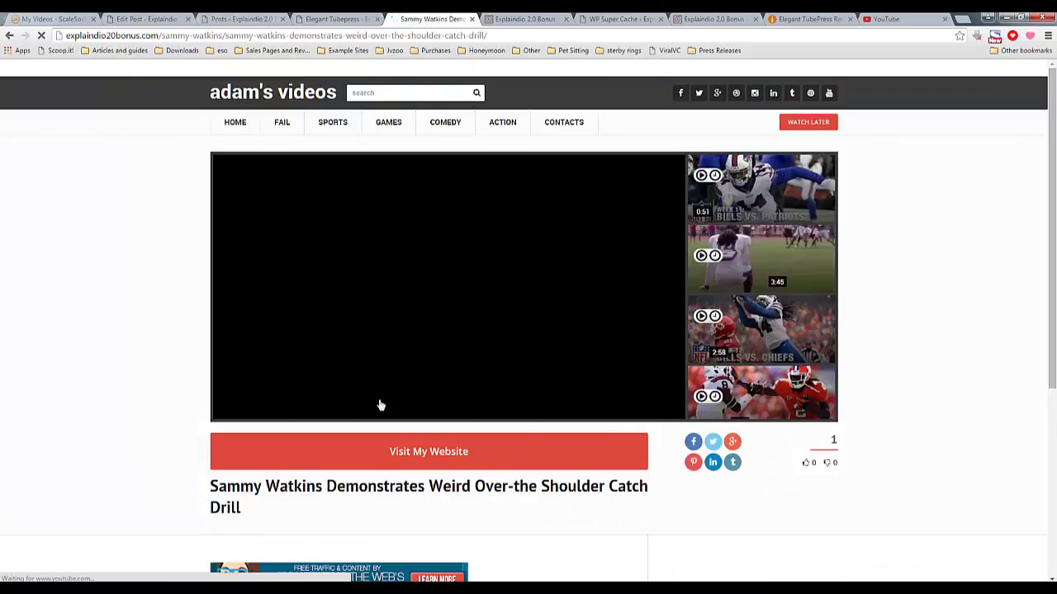
{"action": "scroll", "coordinate": [379, 405], "scroll_direction": "down", "scroll_amount": 2}
{"action": "scroll", "coordinate": [401, 431], "scroll_direction": "down", "scroll_amount": 1}
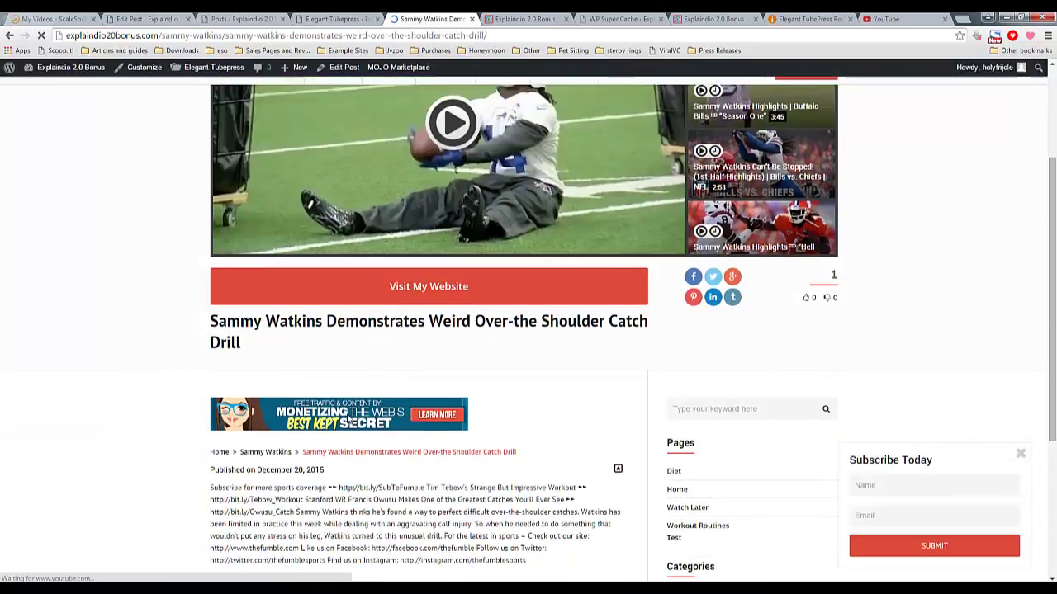
{"action": "scroll", "coordinate": [350, 437], "scroll_direction": "down", "scroll_amount": 3}
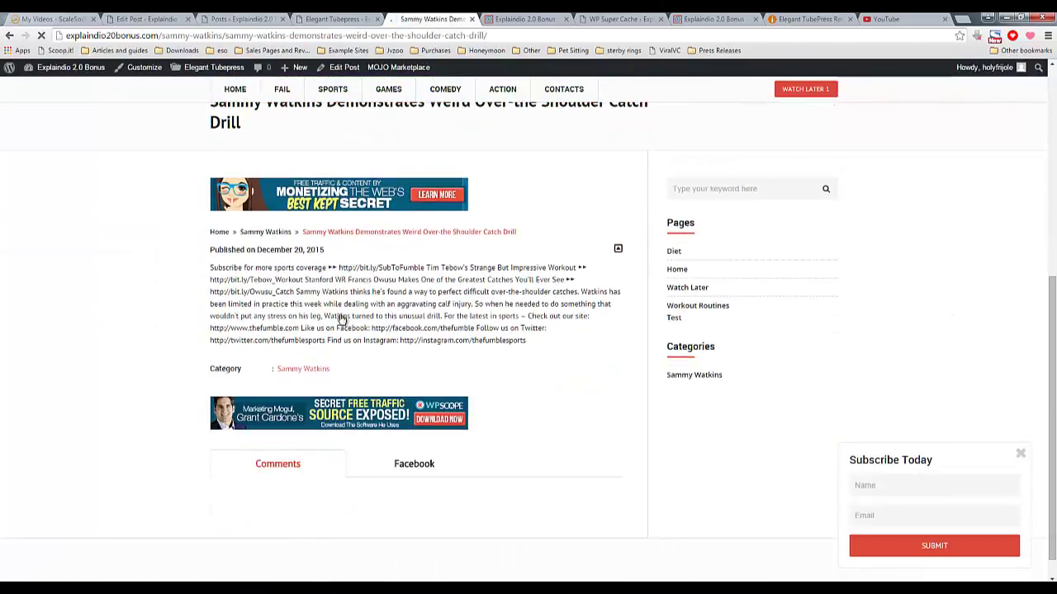
Back in Ads Settings, select the Single video bottom ads code and scroll back up
{"action": "left_click", "coordinate": [338, 19]}
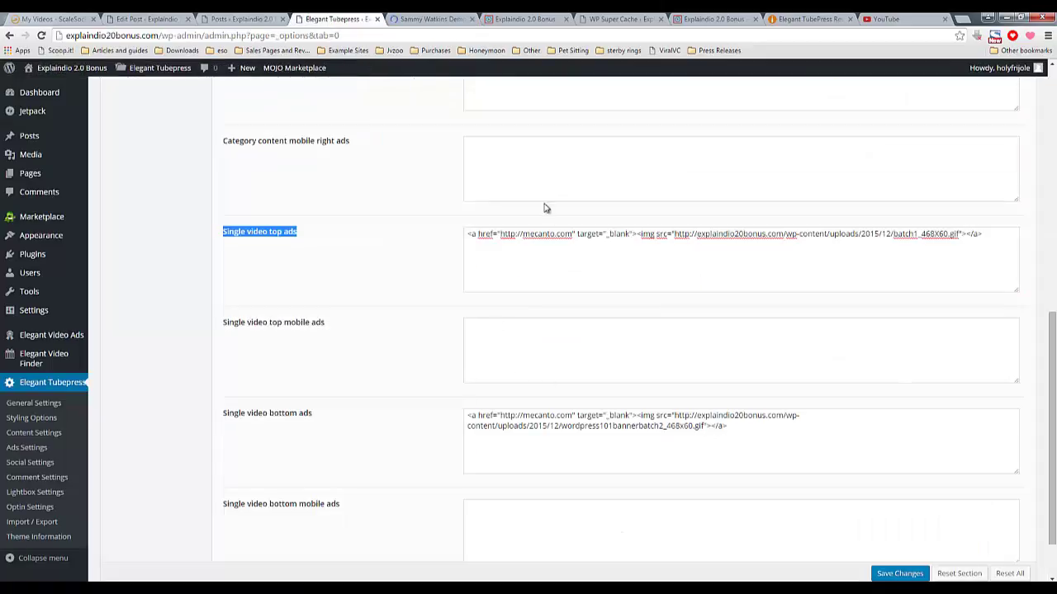
{"action": "scroll", "coordinate": [498, 407], "scroll_direction": "down", "scroll_amount": 2}
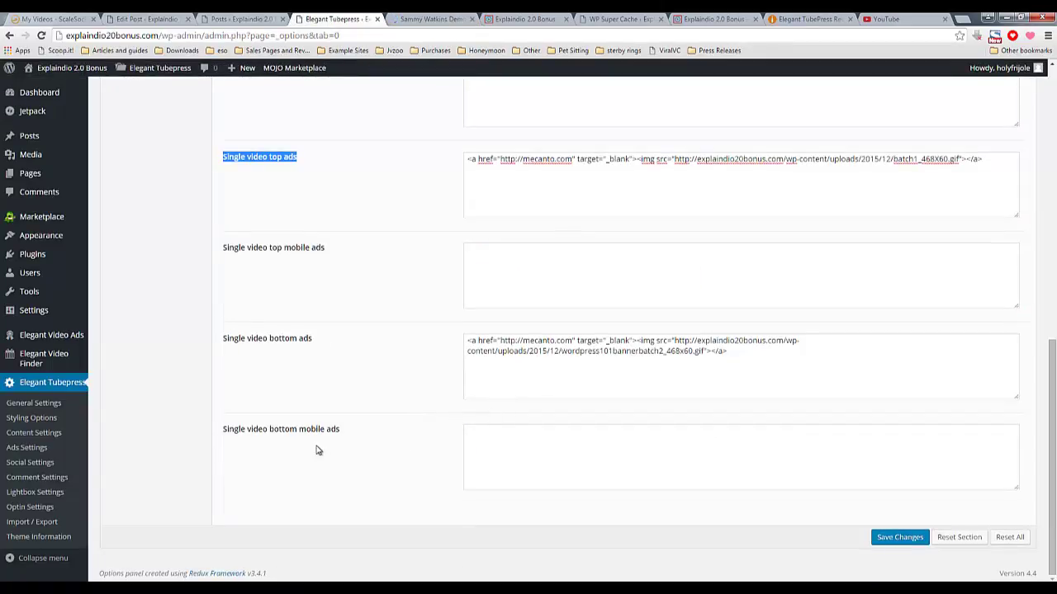
{"action": "left_click_drag", "start_coordinate": [299, 429], "coordinate": [329, 429]}
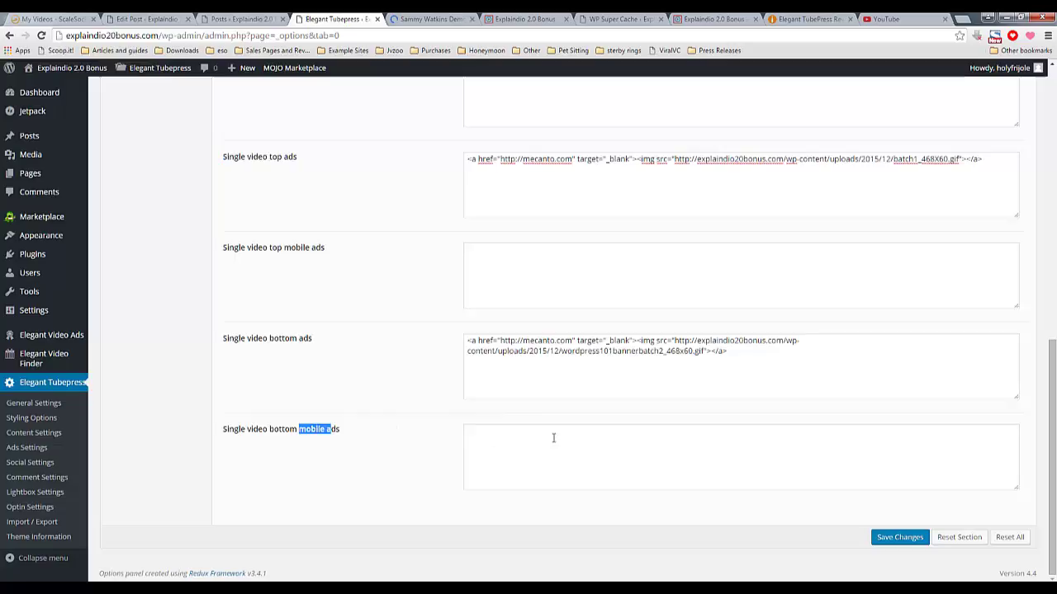
{"action": "left_click_drag", "start_coordinate": [754, 354], "coordinate": [464, 341]}
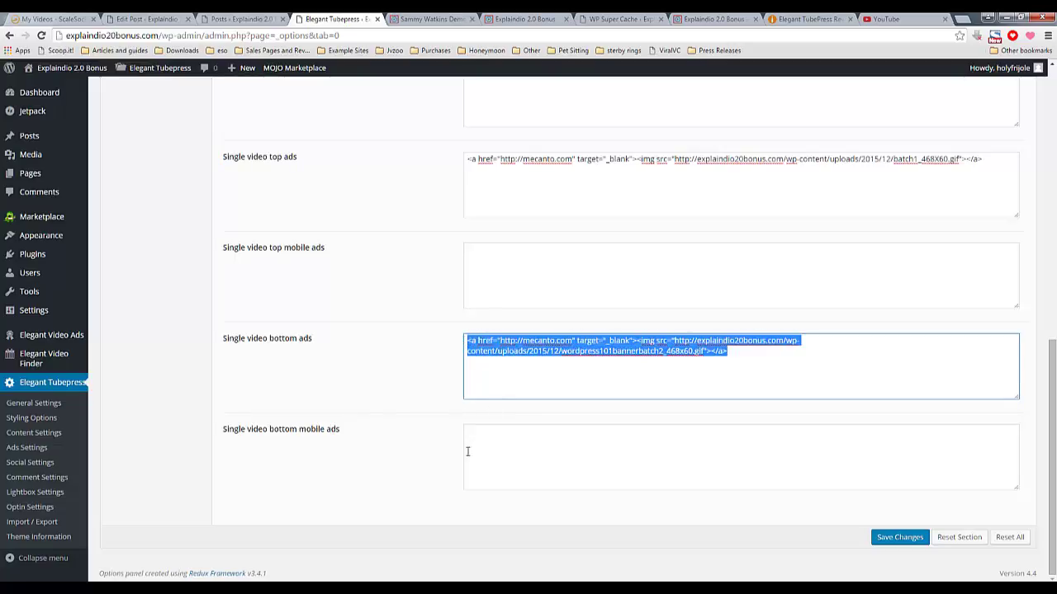
{"action": "scroll", "coordinate": [466, 454], "scroll_direction": "up", "scroll_amount": 9}
{"action": "scroll", "coordinate": [465, 455], "scroll_direction": "up", "scroll_amount": 6}
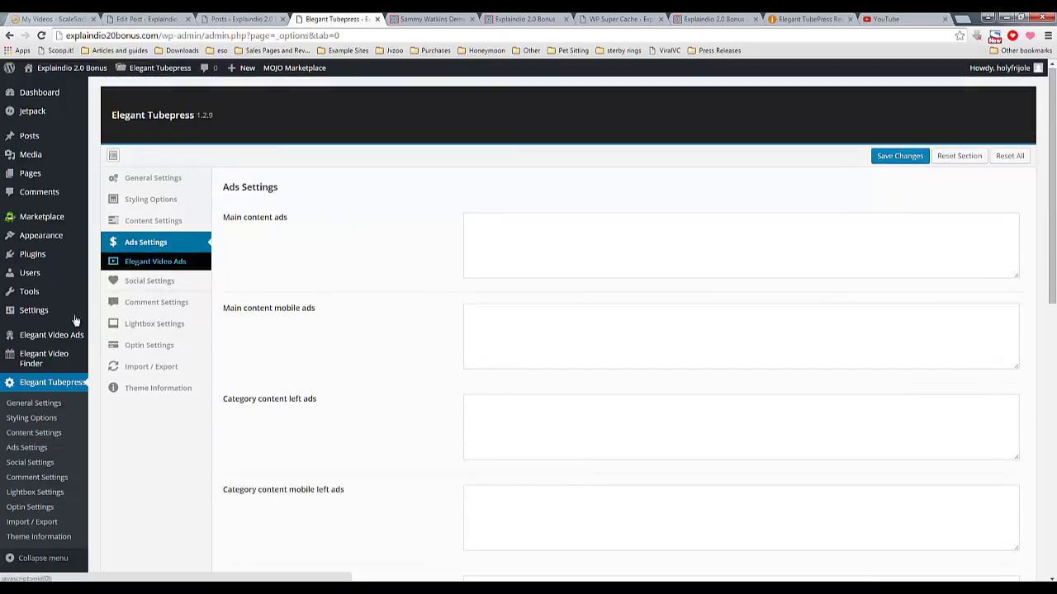
{"action": "mouse_move", "coordinate": [65, 365]}
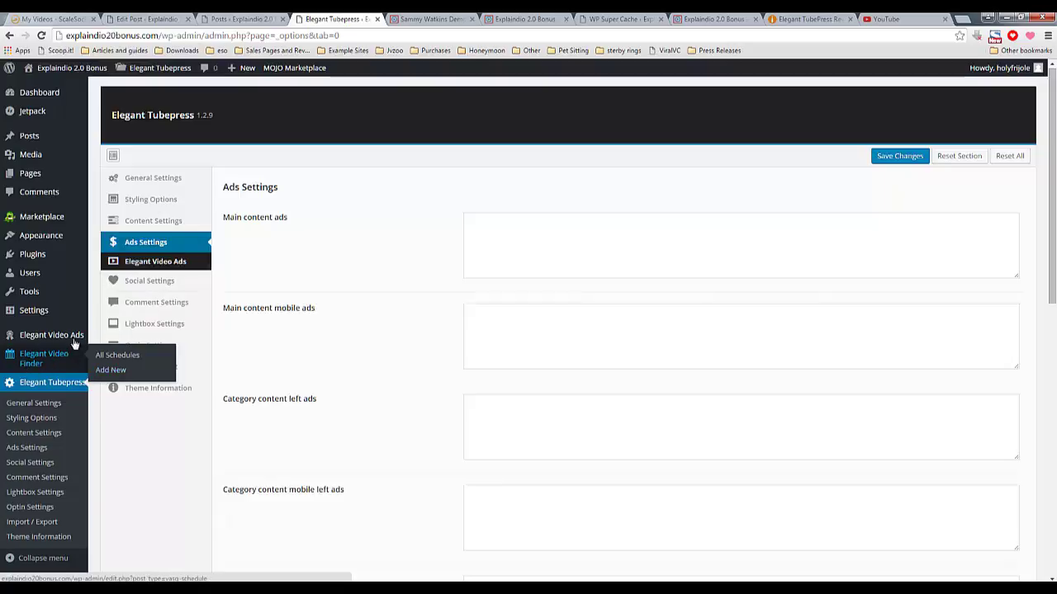
{"action": "mouse_move", "coordinate": [63, 337]}
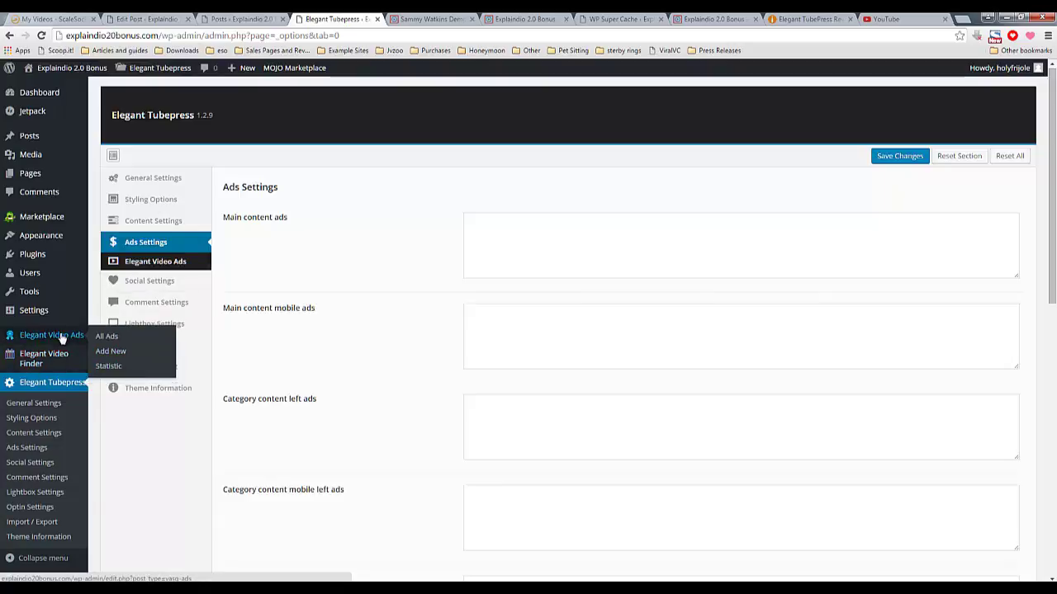
Open Social Settings, scroll through the network Yes/No toggles, and select the Facebook link address
{"action": "left_click", "coordinate": [160, 284]}
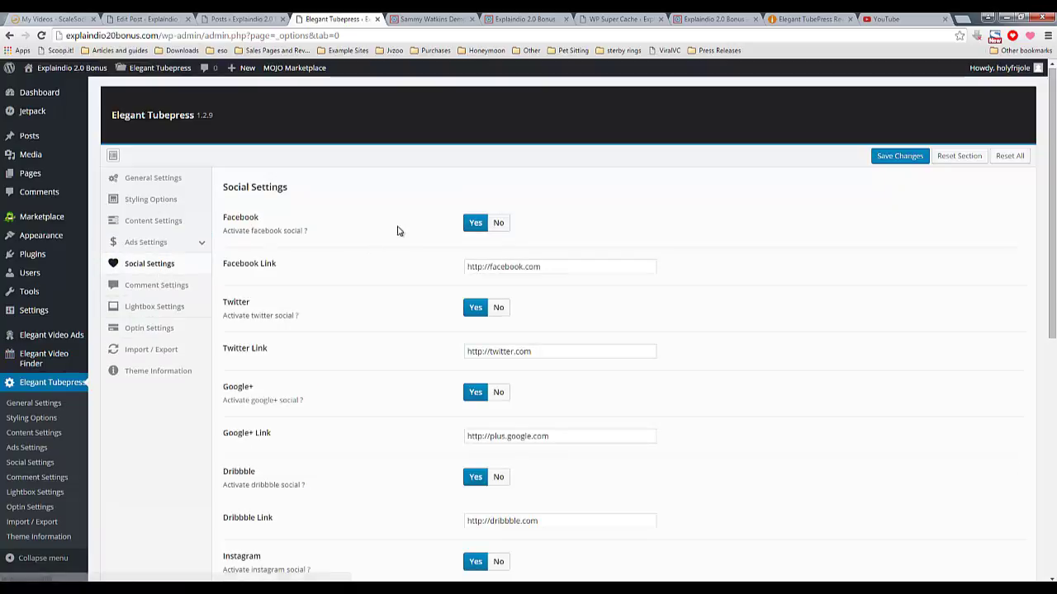
{"action": "scroll", "coordinate": [368, 390], "scroll_direction": "down", "scroll_amount": 1}
{"action": "scroll", "coordinate": [369, 391], "scroll_direction": "down", "scroll_amount": 2}
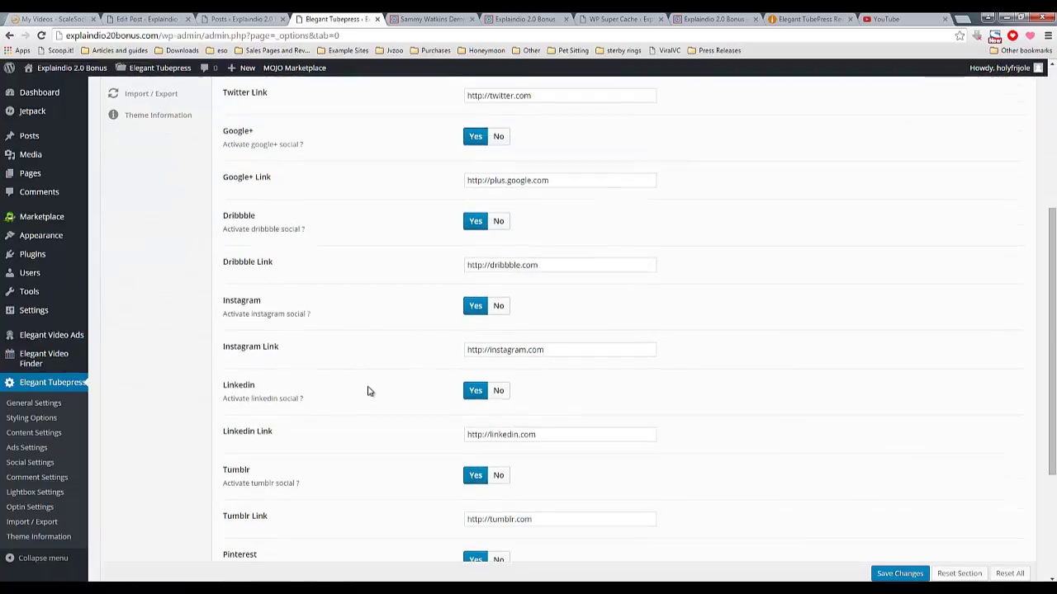
{"action": "scroll", "coordinate": [302, 434], "scroll_direction": "down", "scroll_amount": 1}
{"action": "scroll", "coordinate": [303, 434], "scroll_direction": "up", "scroll_amount": 5}
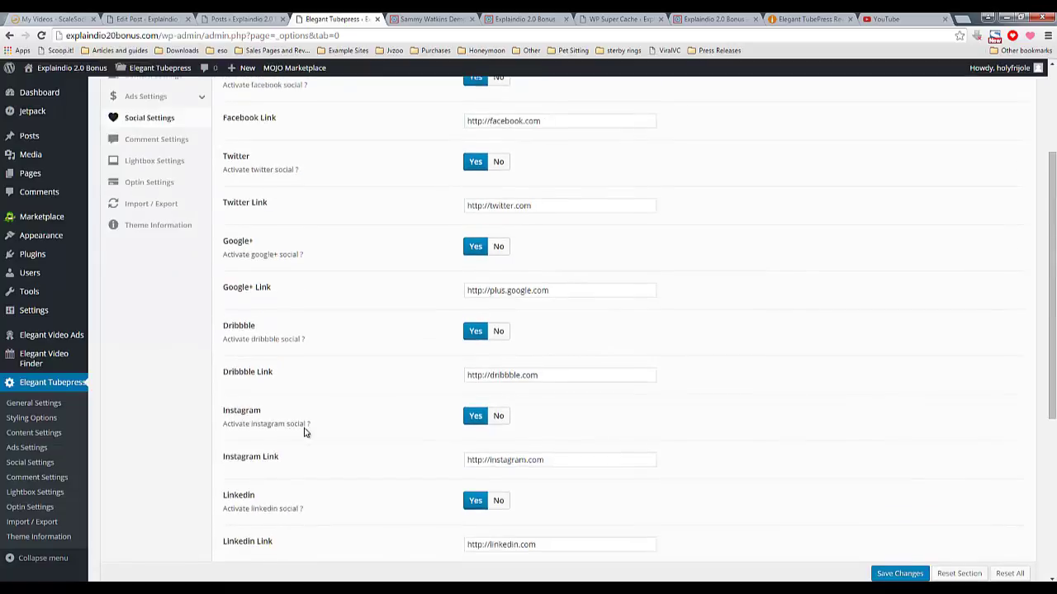
{"action": "left_click_drag", "start_coordinate": [565, 268], "coordinate": [397, 274]}
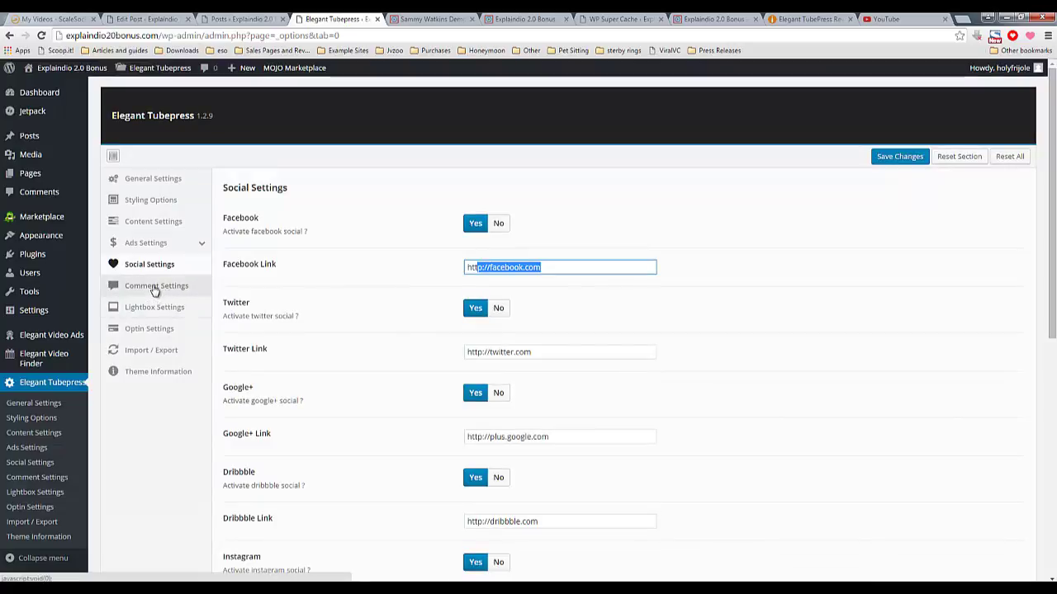
{"action": "left_click", "coordinate": [172, 331]}
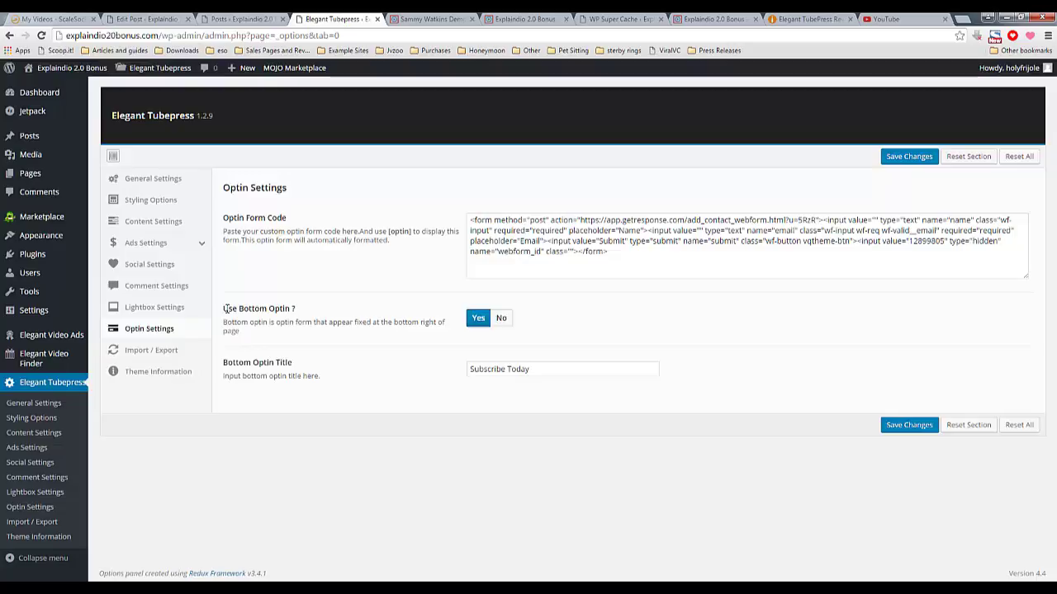
{"action": "left_click_drag", "start_coordinate": [289, 308], "coordinate": [306, 311]}
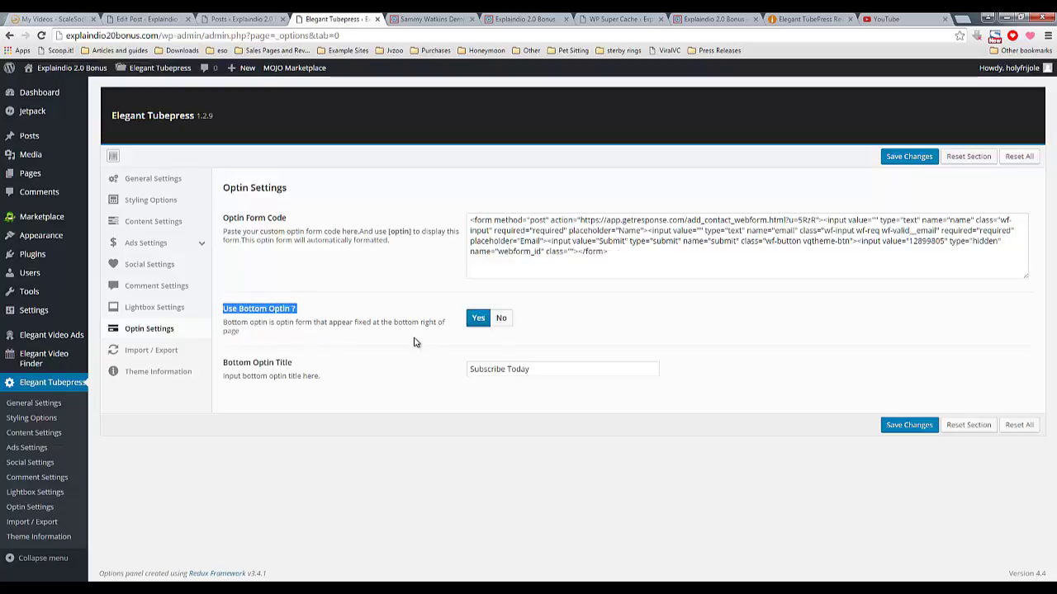
{"action": "left_click", "coordinate": [411, 18]}
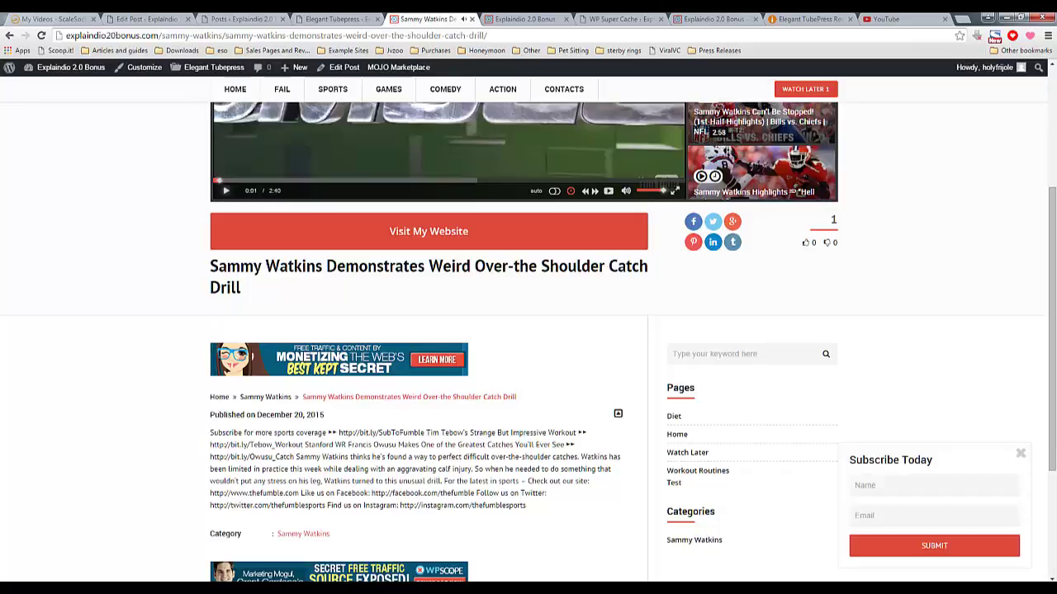
{"action": "left_click_drag", "start_coordinate": [1053, 444], "coordinate": [1054, 332]}
{"action": "left_click_drag", "start_coordinate": [1052, 396], "coordinate": [1045, 459]}
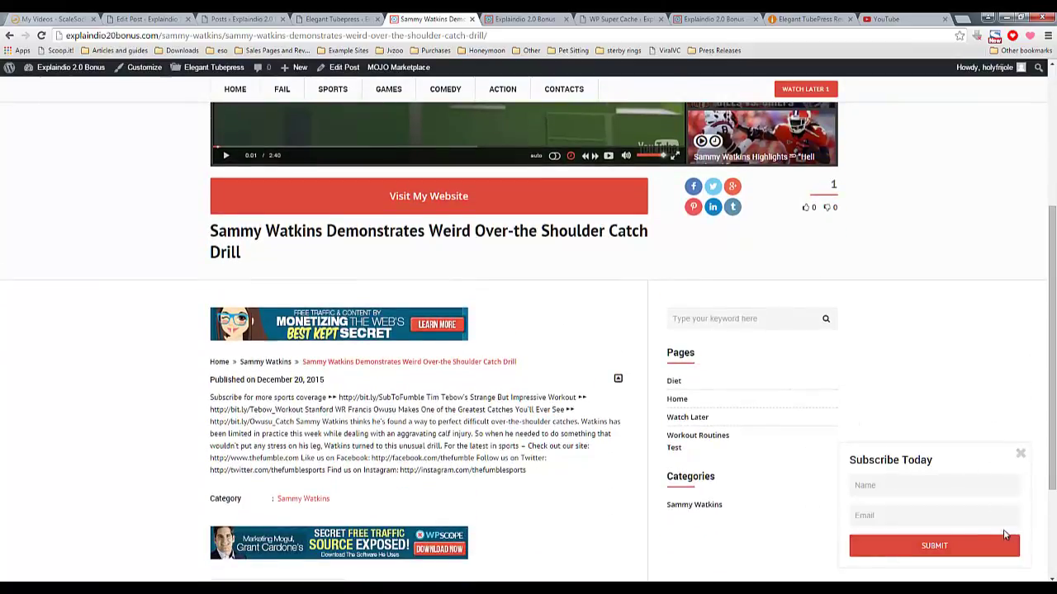
{"action": "left_click", "coordinate": [1022, 458]}
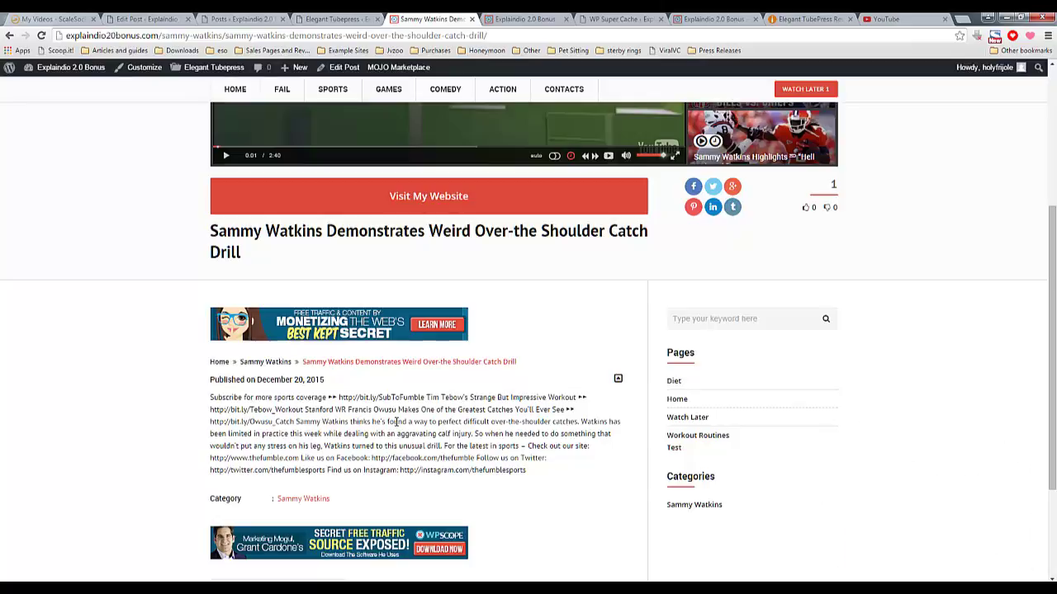
{"action": "scroll", "coordinate": [396, 421], "scroll_direction": "up", "scroll_amount": 3}
{"action": "left_click", "coordinate": [340, 18]}
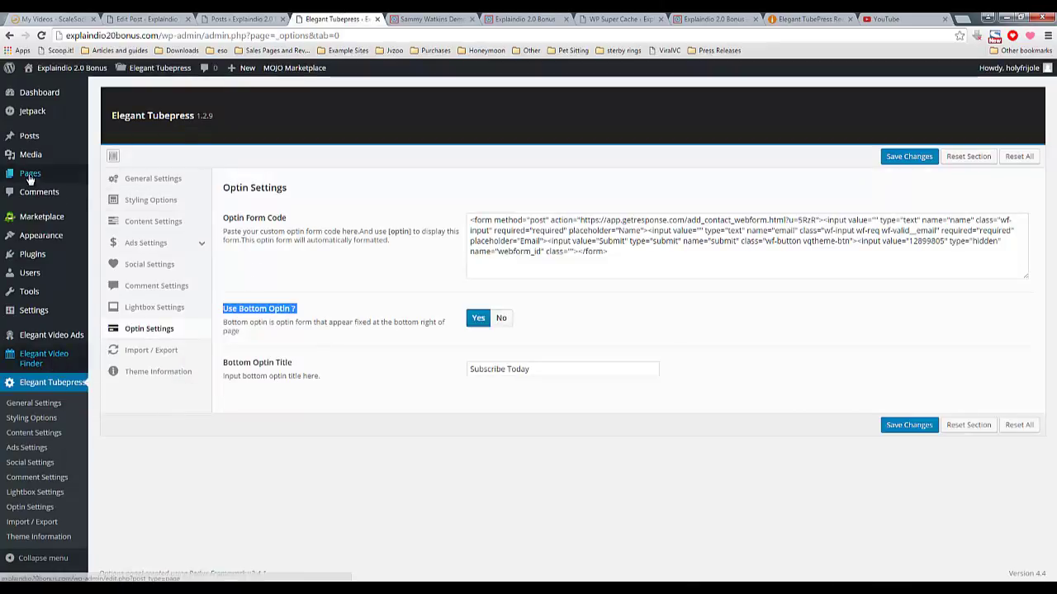
Start a new post and check the Sammy Watkins post's title for reference
{"action": "mouse_move", "coordinate": [33, 135]}
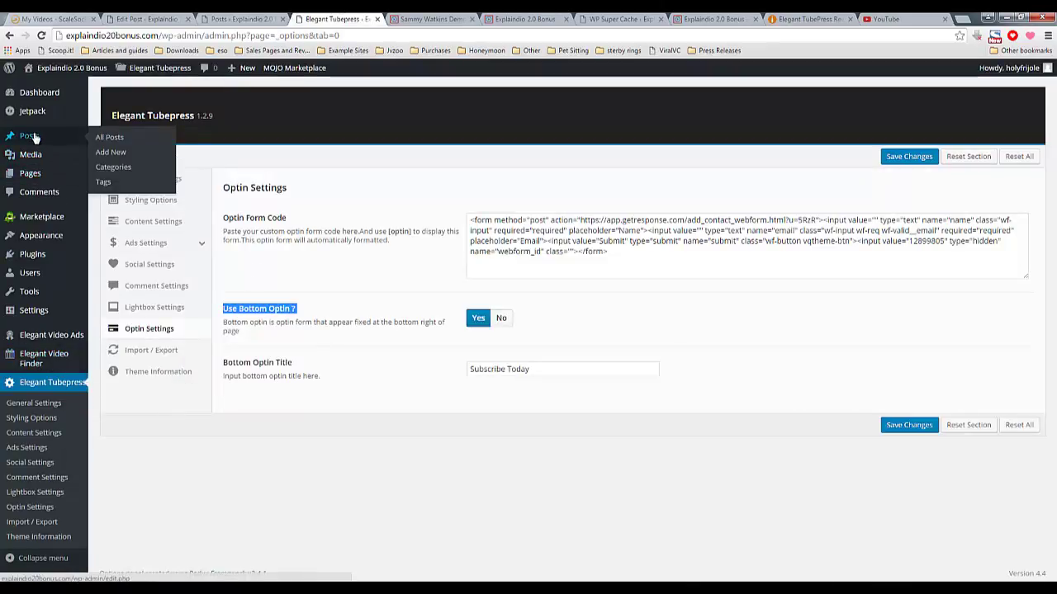
{"action": "left_click", "coordinate": [110, 154]}
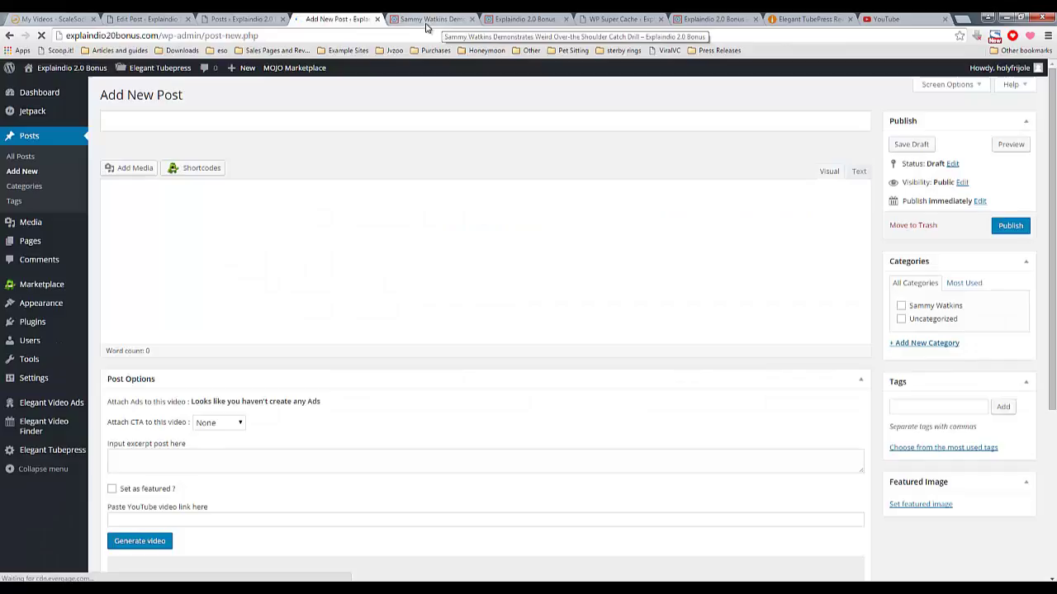
{"action": "left_click", "coordinate": [428, 24]}
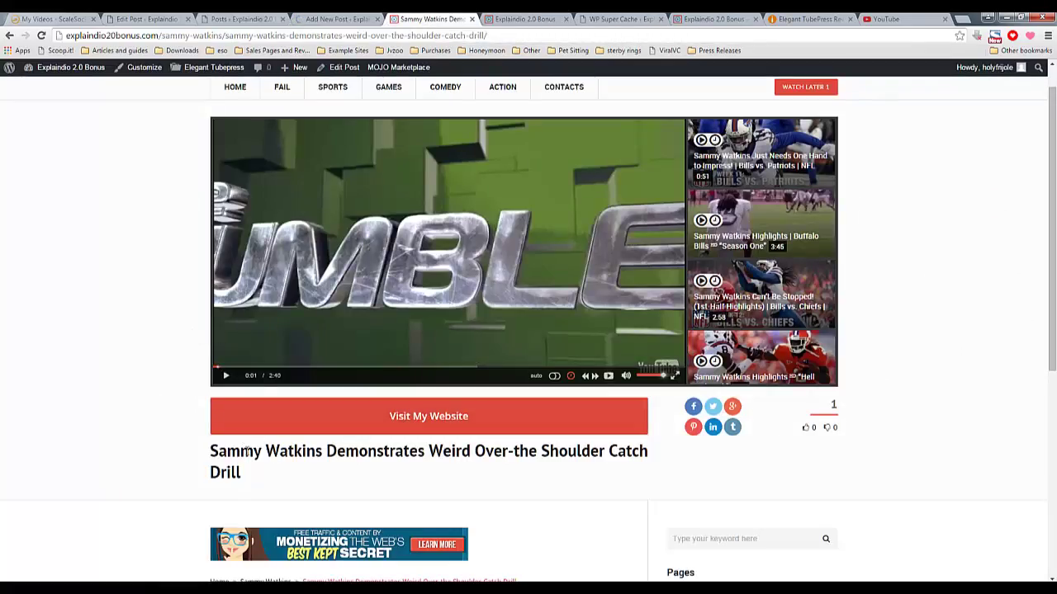
{"action": "left_click_drag", "start_coordinate": [211, 452], "coordinate": [281, 451]}
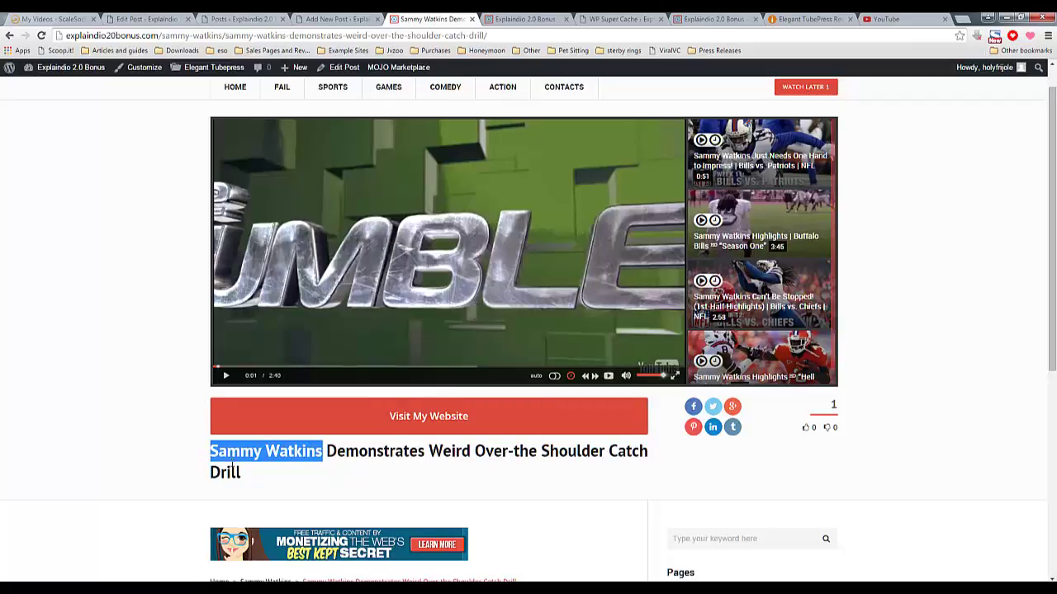
{"action": "left_click", "coordinate": [324, 18]}
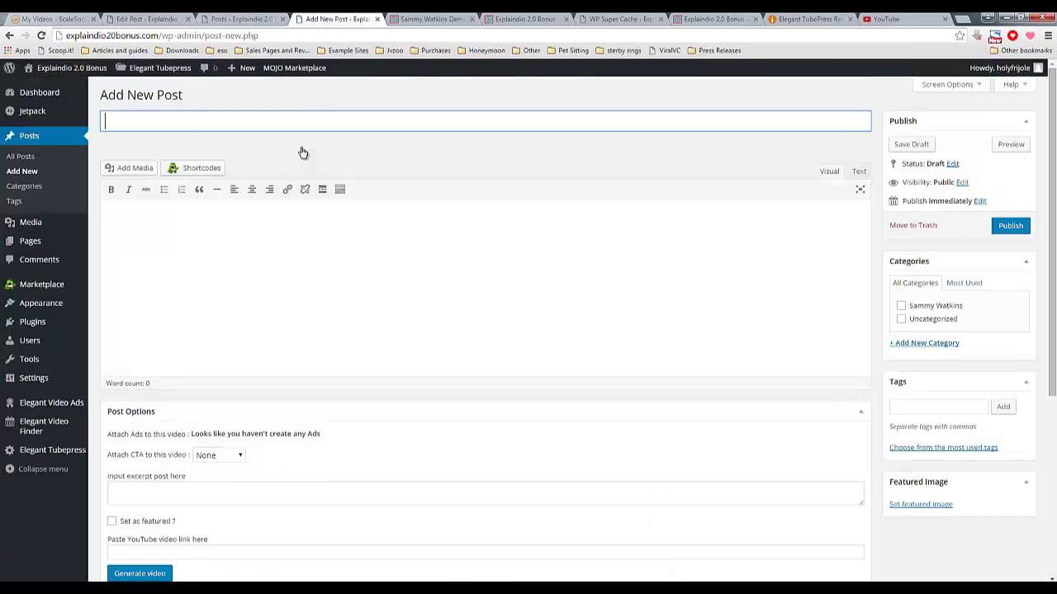
Attach CTA Button #2, enter the excerpt 'Mario Williams Highlights #1', and mark the post featured
{"action": "scroll", "coordinate": [385, 471], "scroll_direction": "down", "scroll_amount": 3}
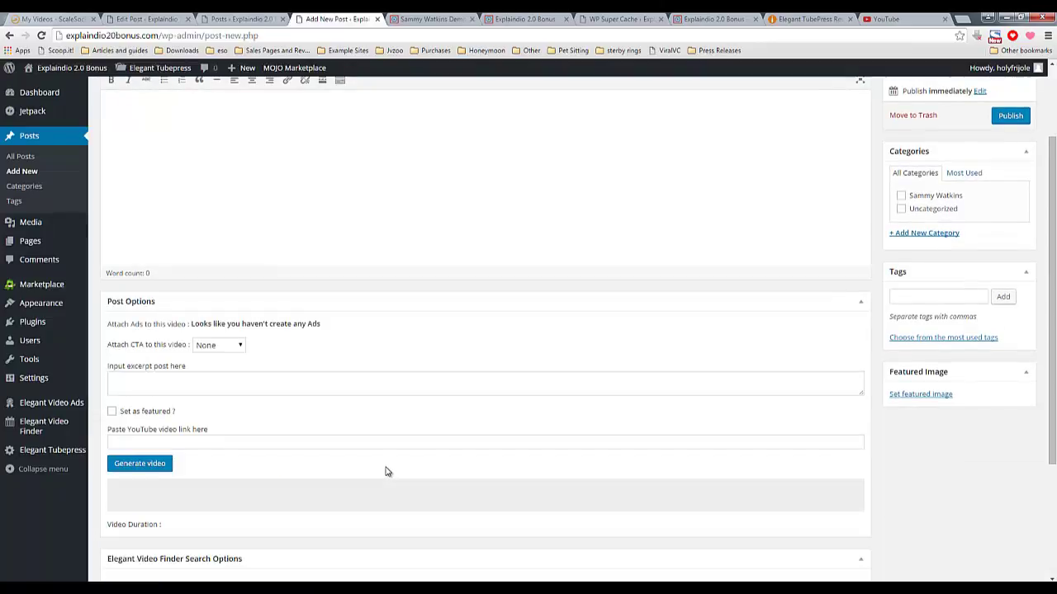
{"action": "left_click", "coordinate": [228, 347]}
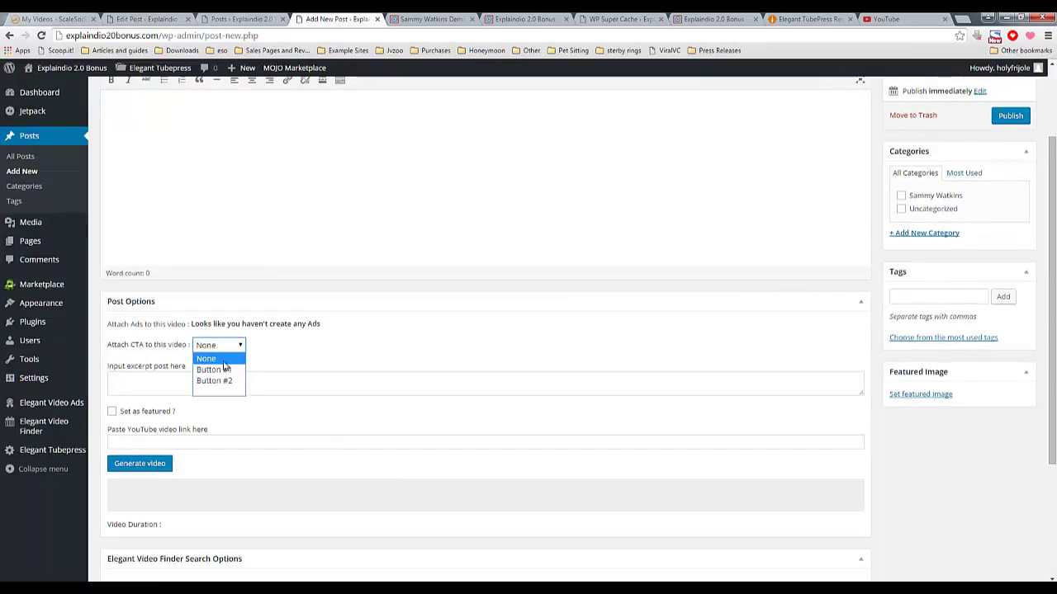
{"action": "left_click", "coordinate": [200, 381]}
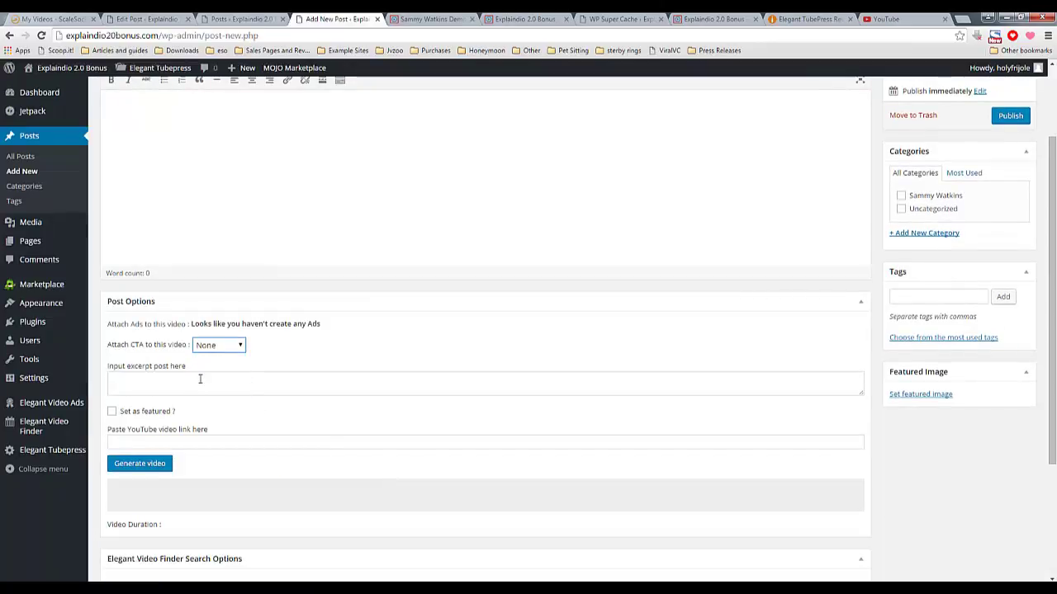
{"action": "left_click", "coordinate": [148, 385]}
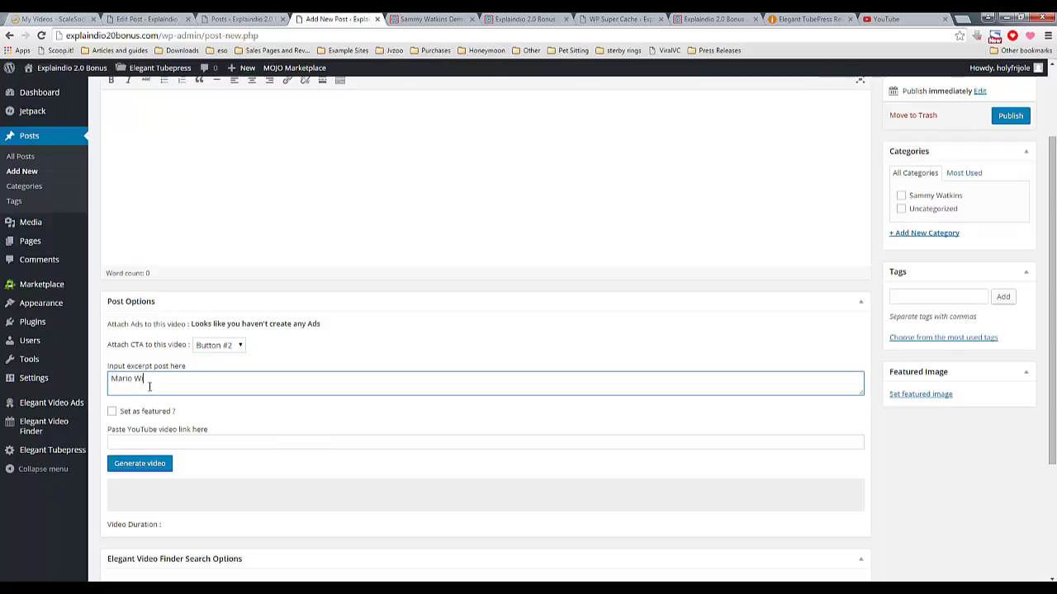
{"action": "type", "text": "Mario Williams Highlights #1"}
{"action": "left_click", "coordinate": [112, 412]}
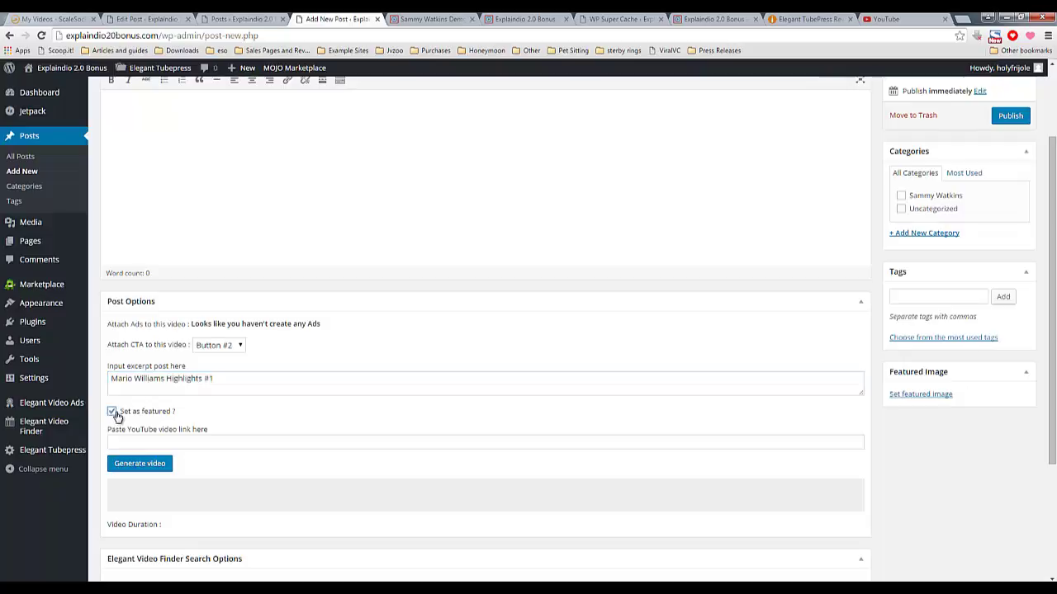
Trim the Sammy Watkins post URL down to the domain to load the site's home page
{"action": "left_click", "coordinate": [419, 18]}
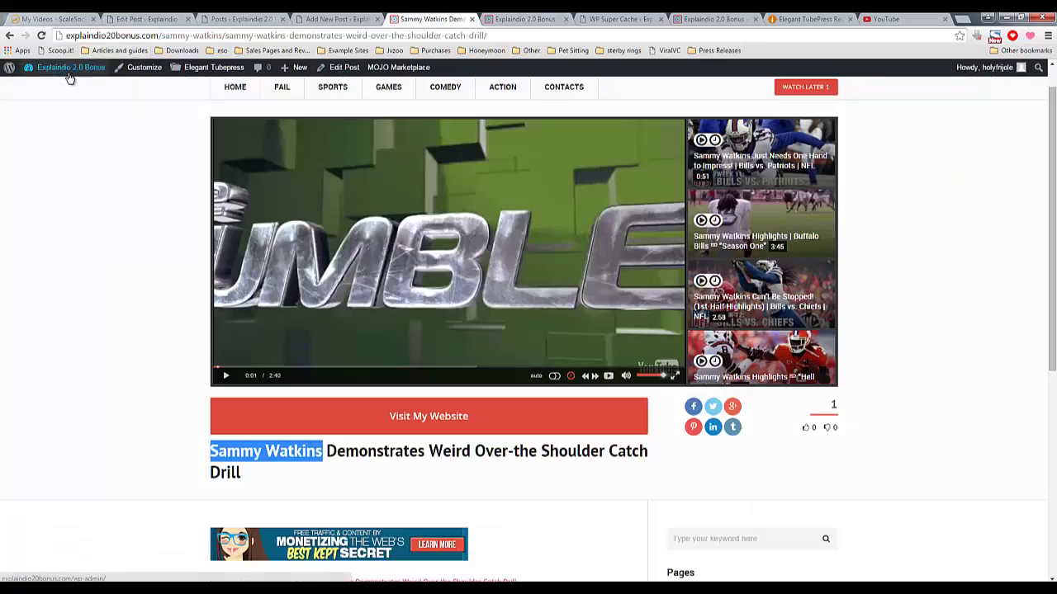
{"action": "left_click_drag", "start_coordinate": [158, 36], "coordinate": [487, 36]}
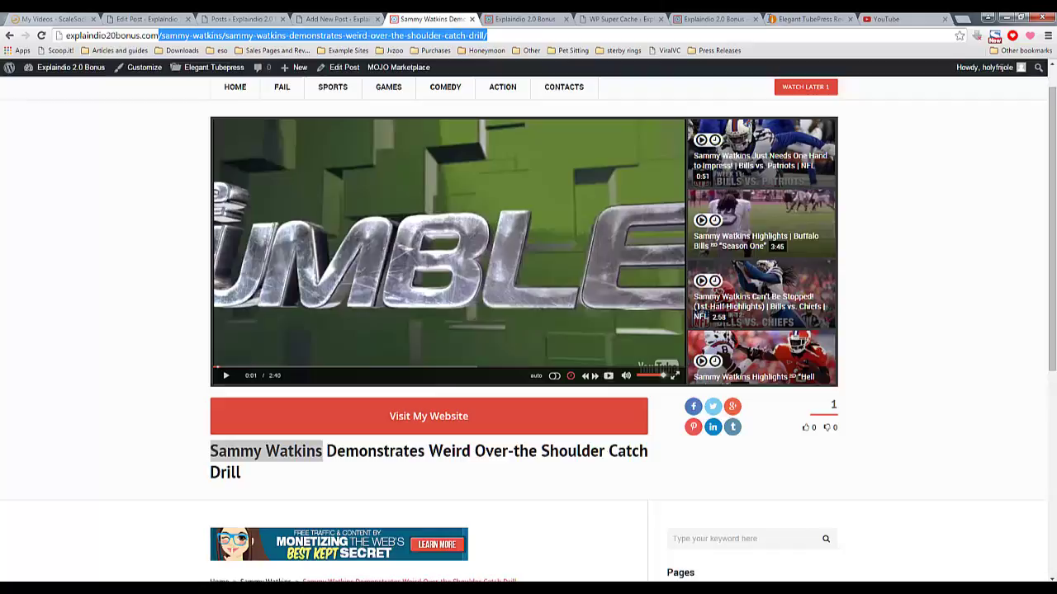
{"action": "key", "text": "BackSpace"}
{"action": "key", "text": "Return"}
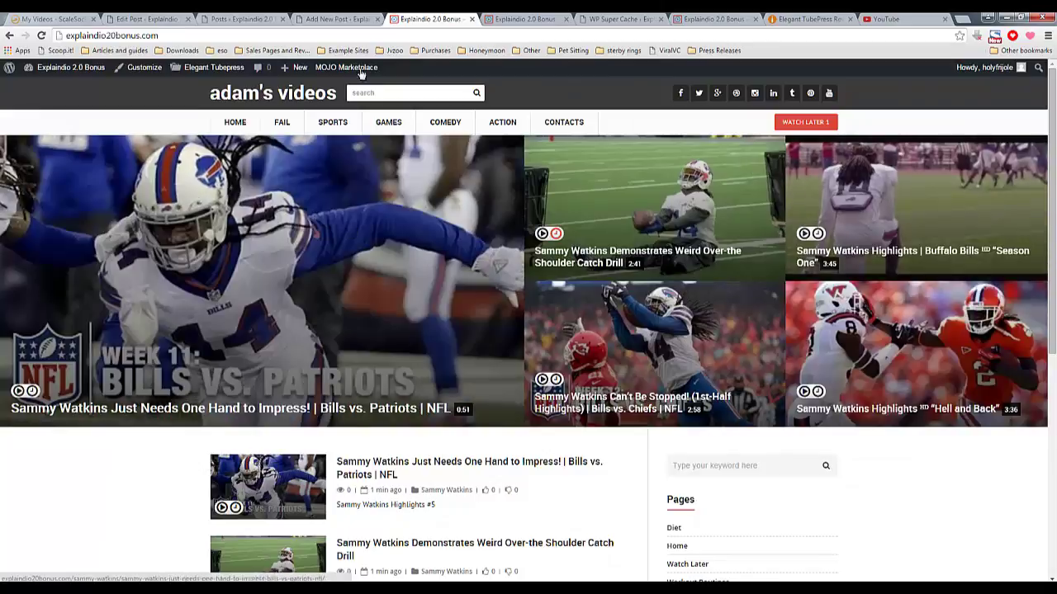
Return to the new post editor and put the cursor in the YouTube video link field
{"action": "left_click", "coordinate": [351, 20]}
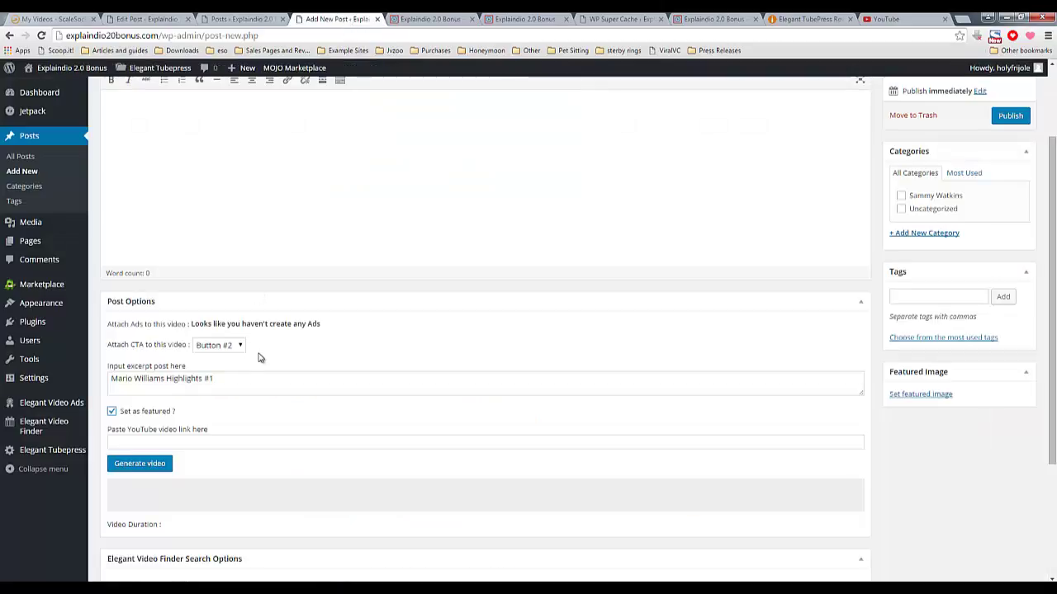
{"action": "scroll", "coordinate": [260, 356], "scroll_direction": "down", "scroll_amount": 1}
{"action": "scroll", "coordinate": [196, 396], "scroll_direction": "down", "scroll_amount": 1}
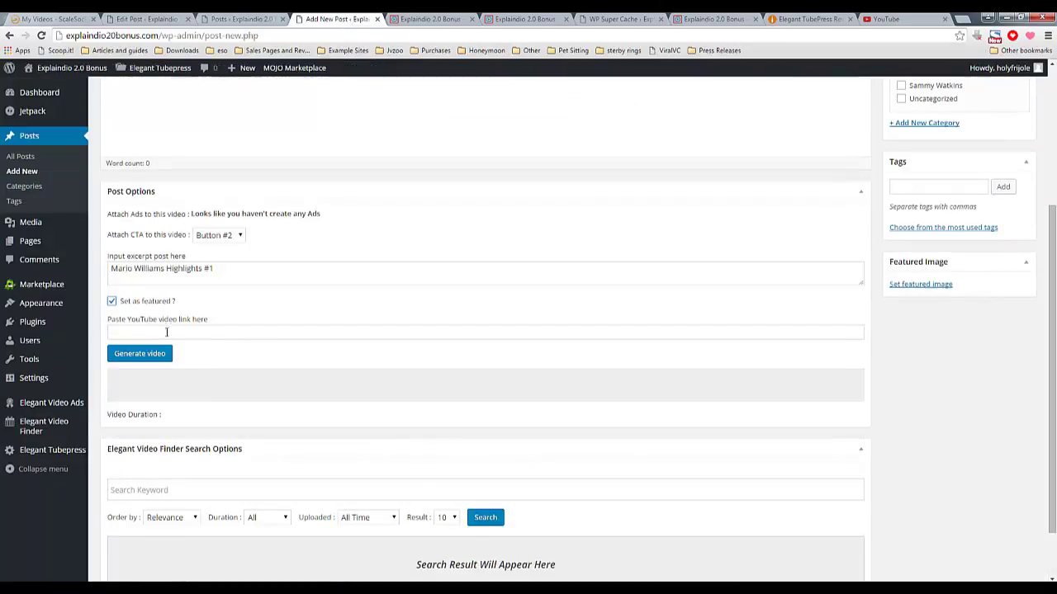
{"action": "left_click", "coordinate": [130, 331]}
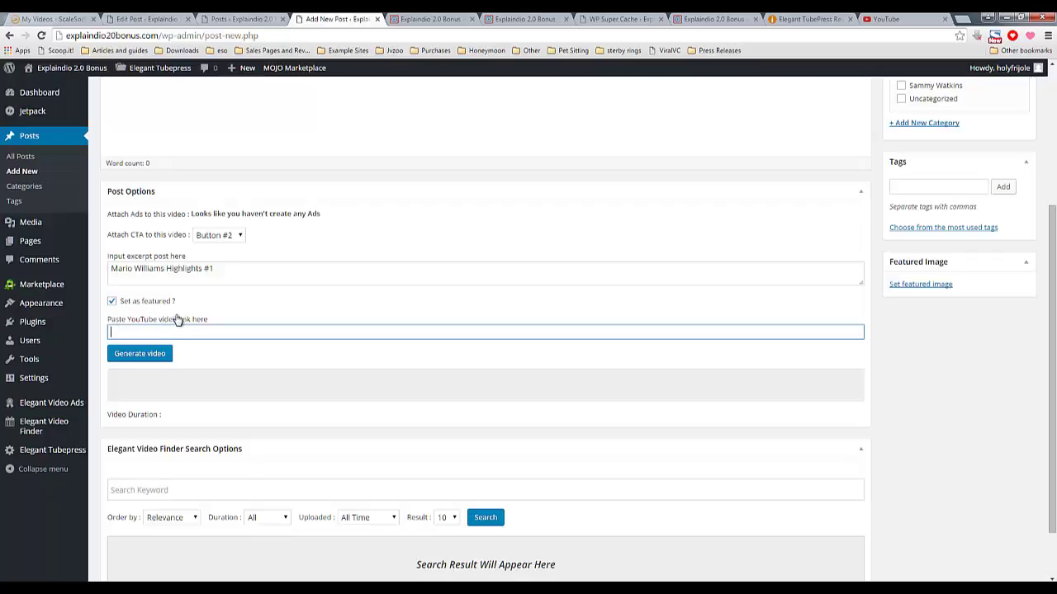
{"action": "scroll", "coordinate": [345, 441], "scroll_direction": "down", "scroll_amount": 1}
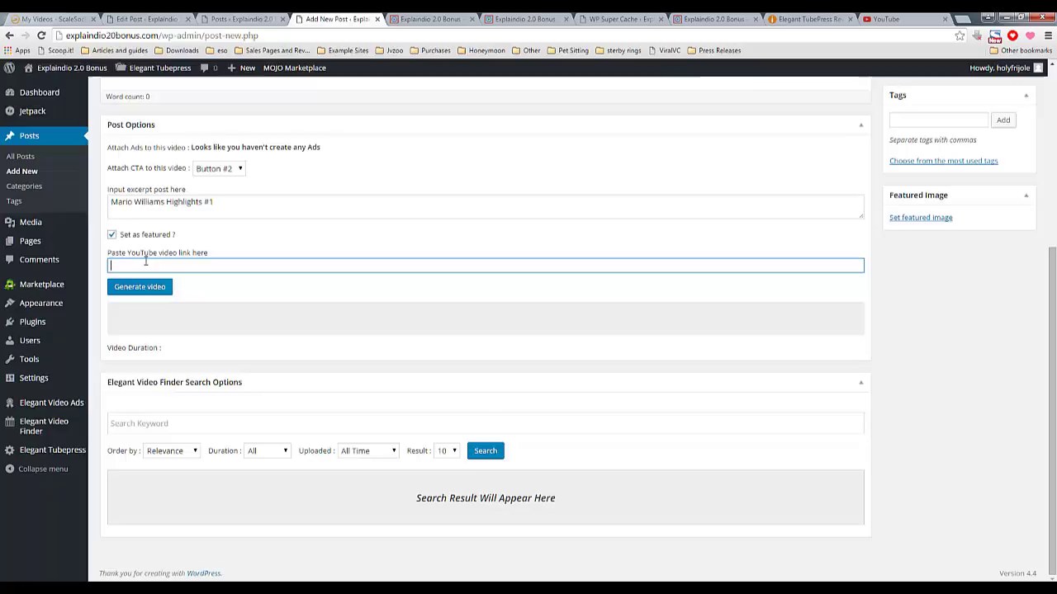
Copy 'Mario Williams' from the excerpt and paste it into the Elegant Video Finder search keyword
{"action": "left_click_drag", "start_coordinate": [111, 202], "coordinate": [164, 202]}
{"action": "right_click", "coordinate": [150, 202]}
{"action": "left_click", "coordinate": [165, 221]}
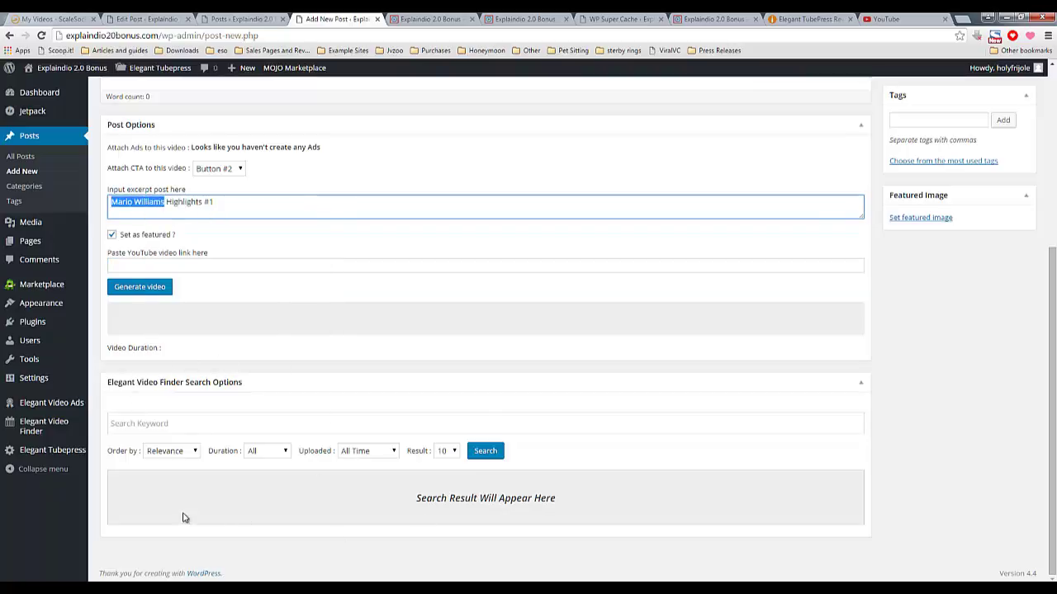
{"action": "left_click", "coordinate": [172, 423]}
{"action": "right_click", "coordinate": [172, 424]}
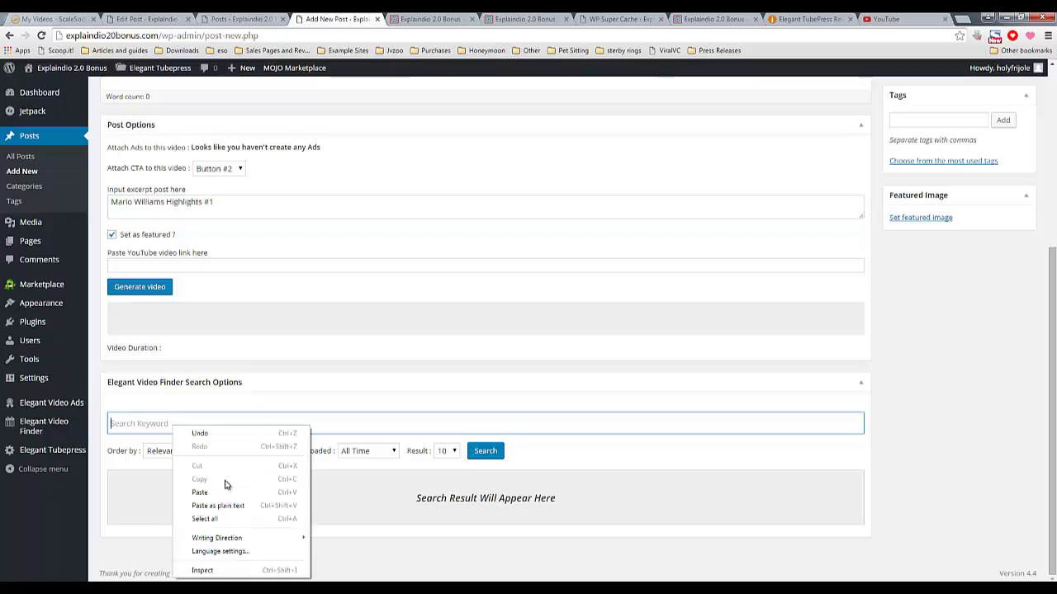
{"action": "left_click", "coordinate": [231, 491]}
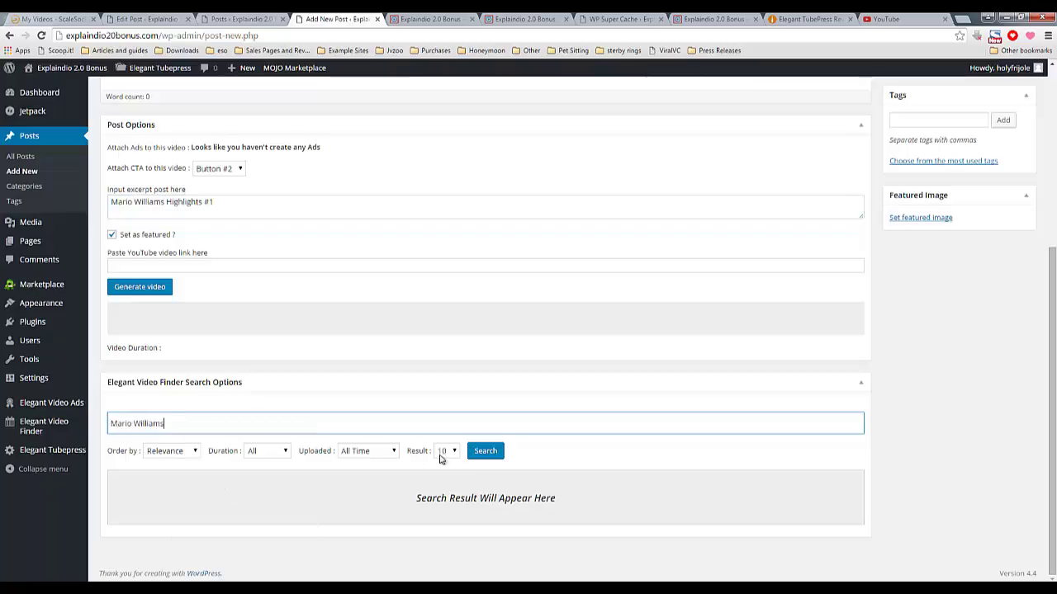
Search for Mario Williams videos and scroll to the 2014 season highlights result
{"action": "left_click", "coordinate": [485, 451]}
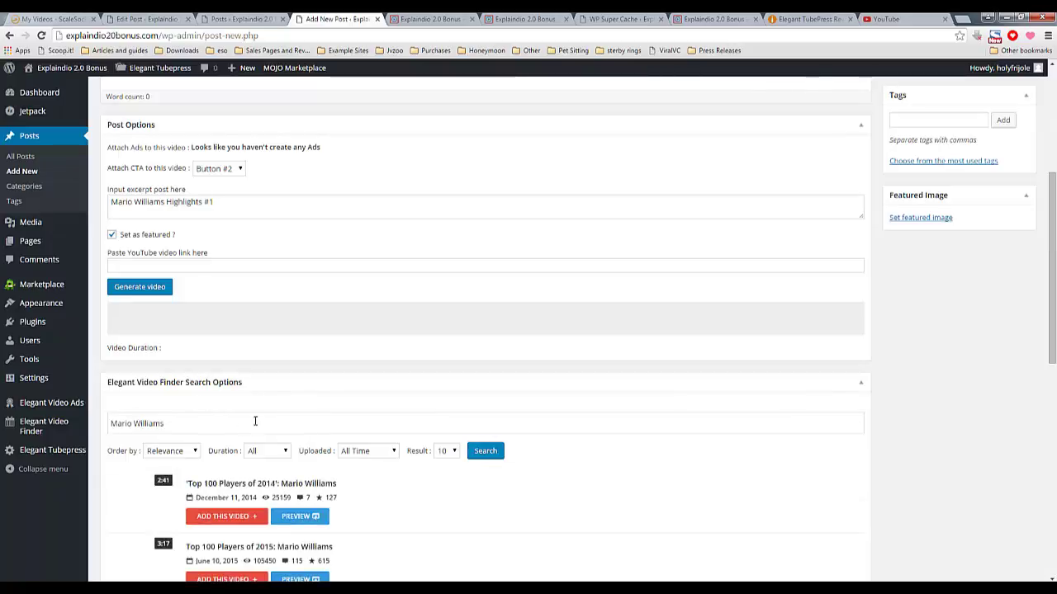
{"action": "scroll", "coordinate": [288, 416], "scroll_direction": "down", "scroll_amount": 1}
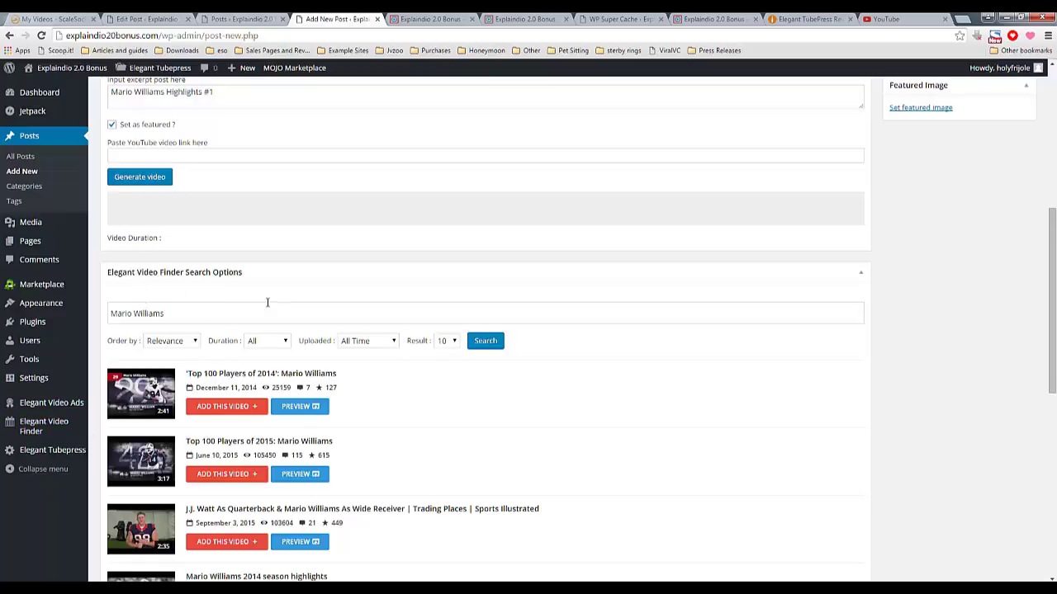
{"action": "scroll", "coordinate": [400, 394], "scroll_direction": "down", "scroll_amount": 1}
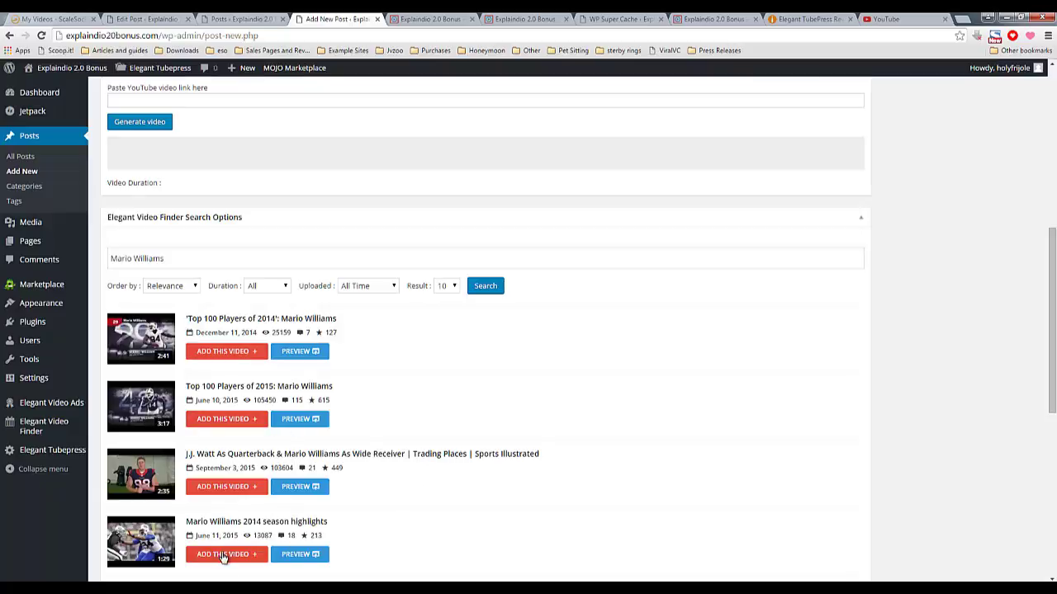
{"action": "left_click_drag", "start_coordinate": [185, 522], "coordinate": [329, 522]}
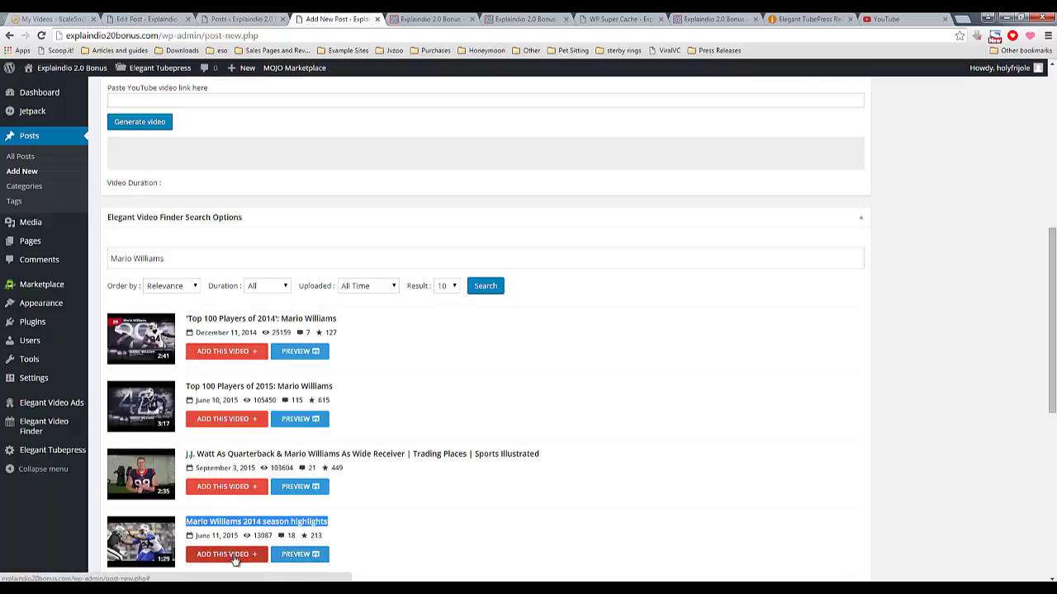
Add the Mario Williams 2014 season highlights video and focus the title so the draft saves
{"action": "left_click", "coordinate": [236, 559]}
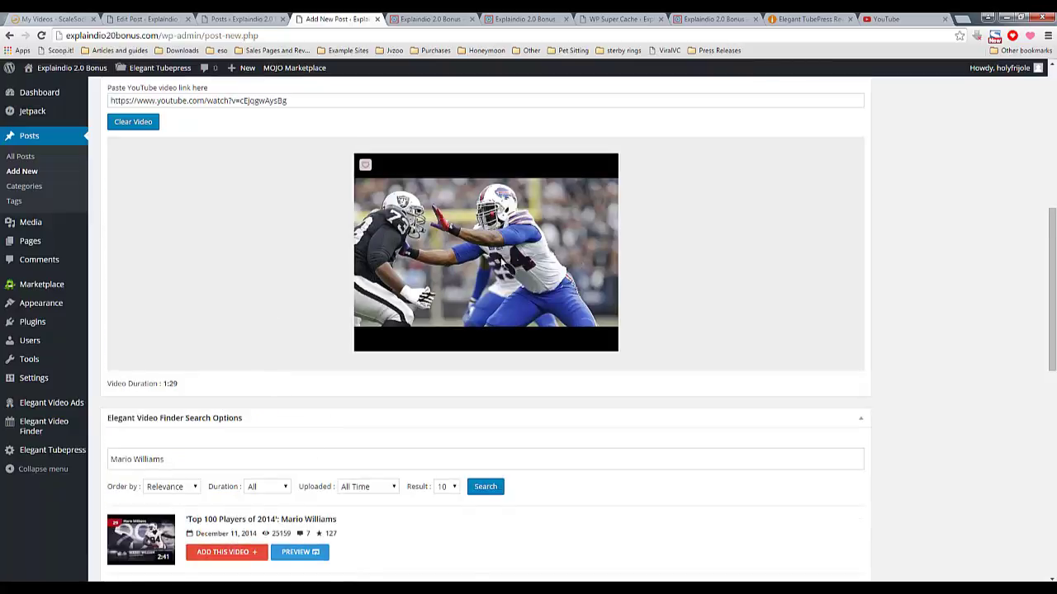
{"action": "scroll", "coordinate": [237, 326], "scroll_direction": "up", "scroll_amount": 2}
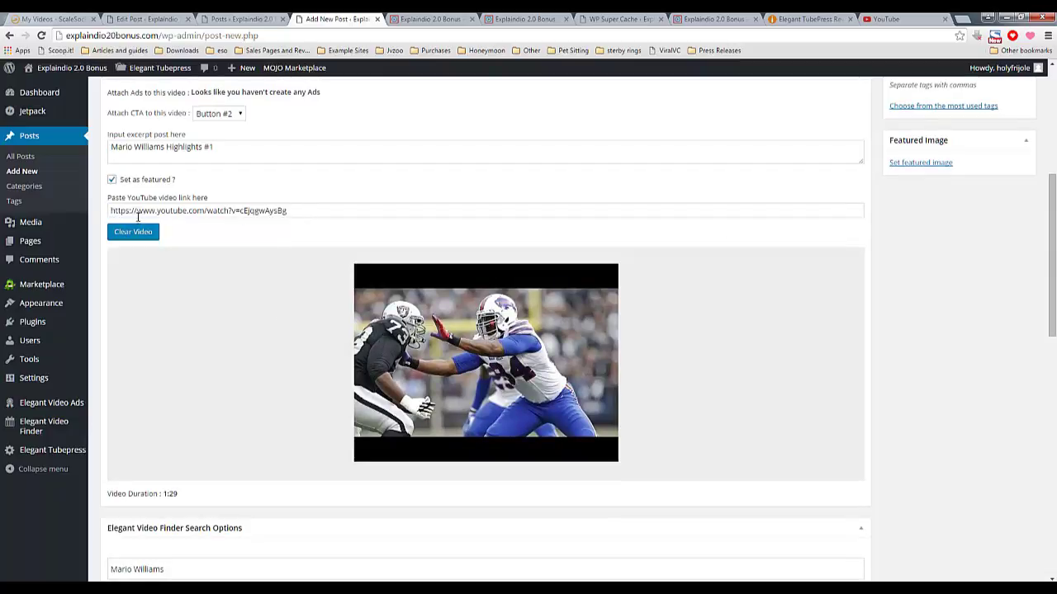
{"action": "scroll", "coordinate": [181, 361], "scroll_direction": "up", "scroll_amount": 6}
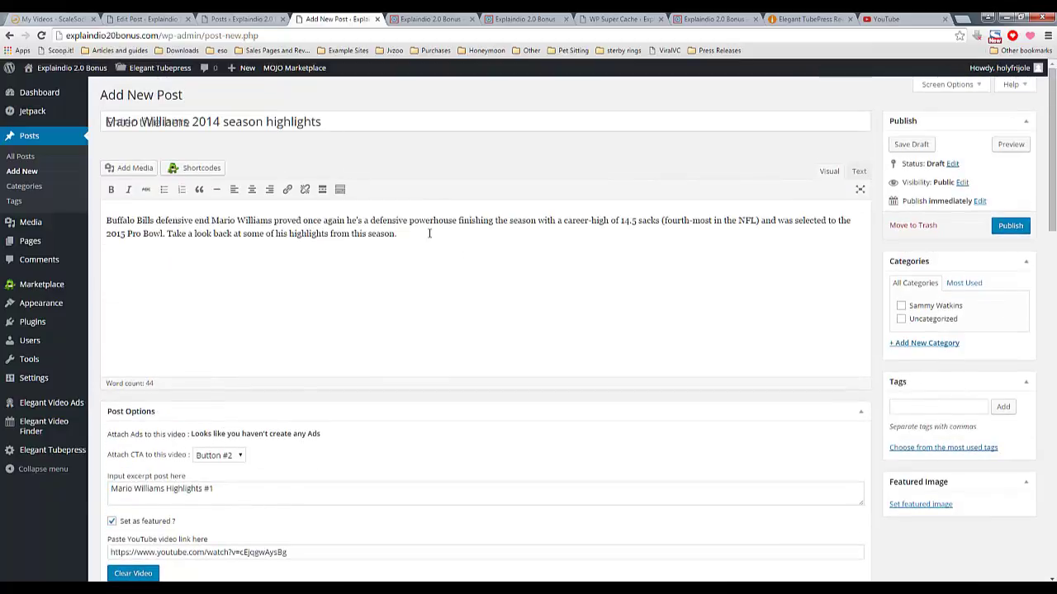
{"action": "left_click_drag", "start_coordinate": [430, 234], "coordinate": [102, 220]}
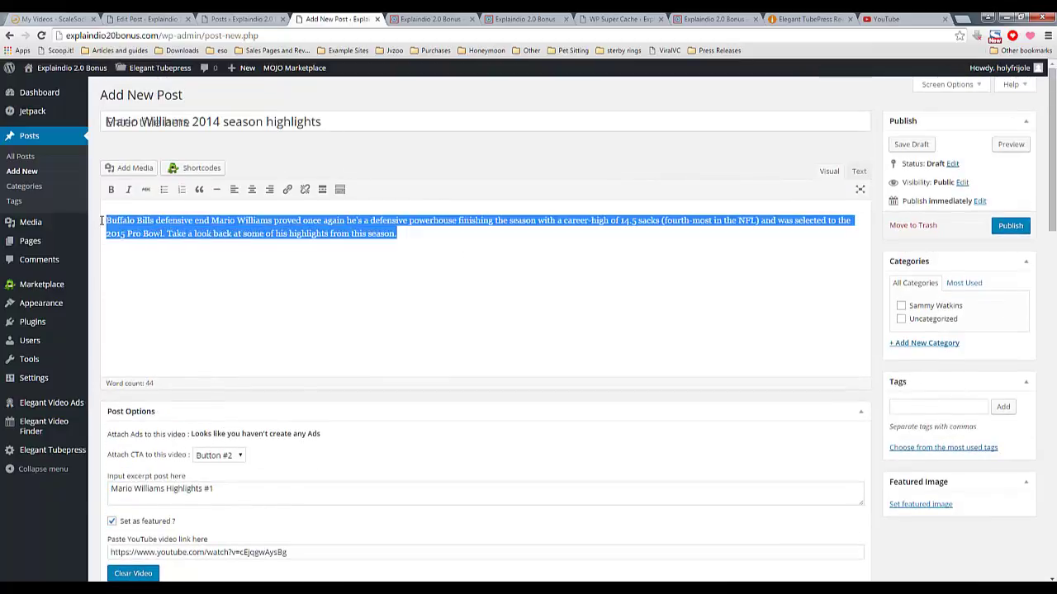
{"action": "left_click", "coordinate": [436, 244]}
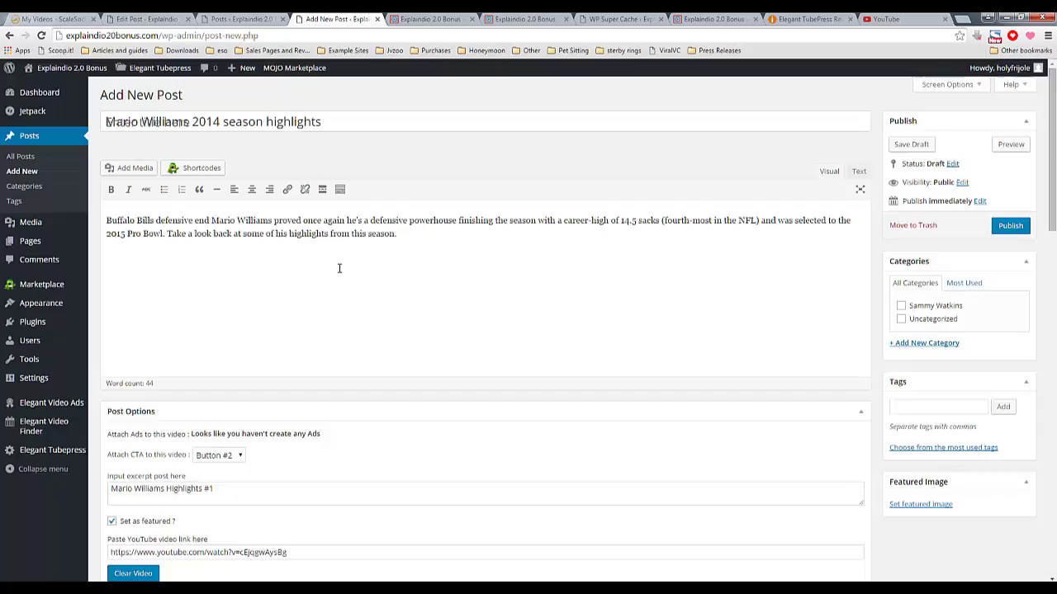
{"action": "left_click_drag", "start_coordinate": [107, 120], "coordinate": [360, 121]}
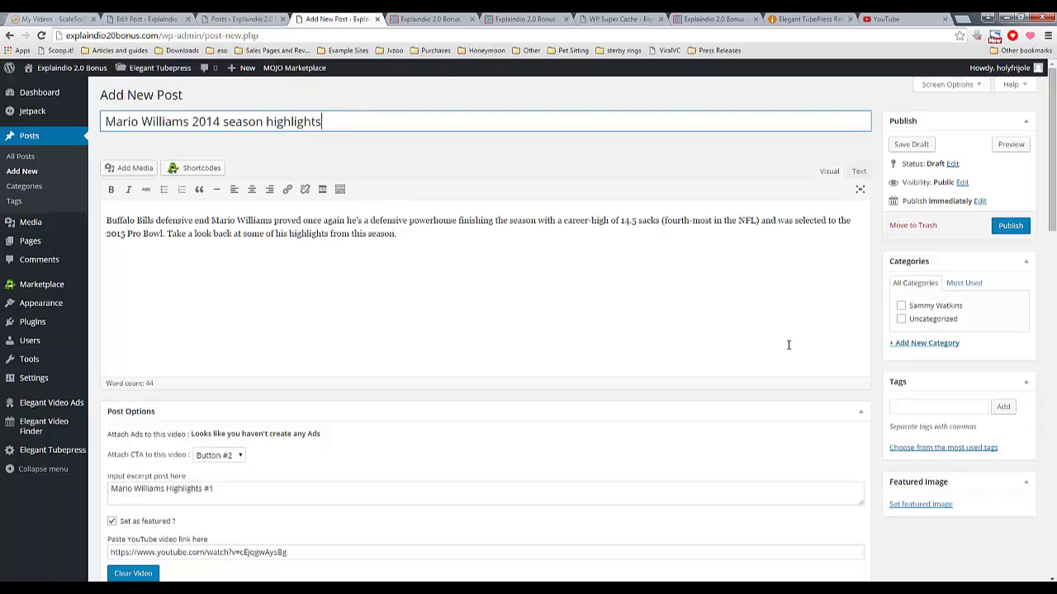
{"action": "left_click_drag", "start_coordinate": [453, 237], "coordinate": [93, 212]}
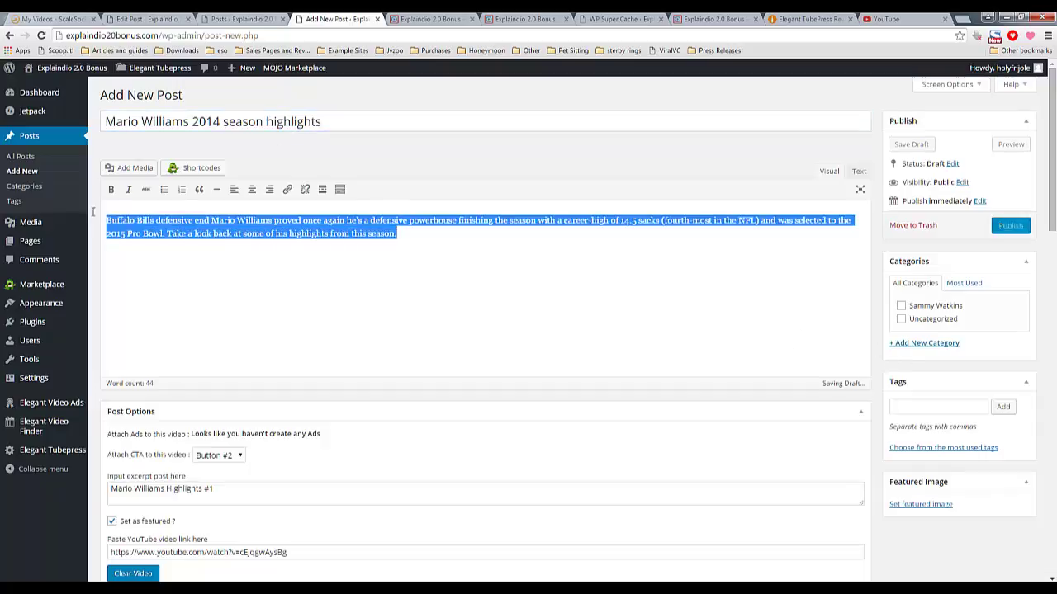
{"action": "left_click", "coordinate": [330, 284]}
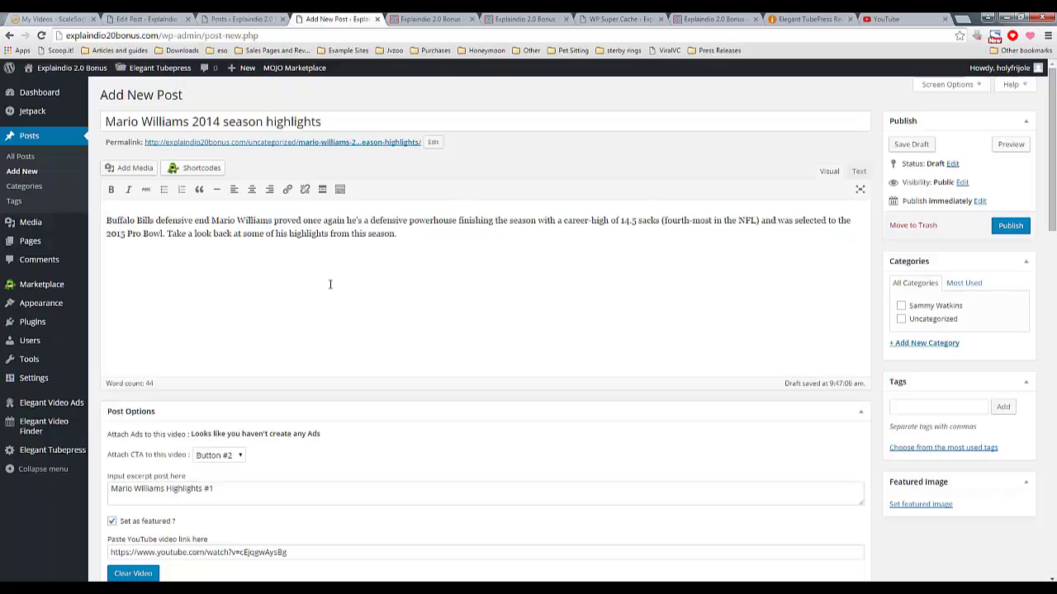
Create a 'Mario Williams' category for the post, publish it, and return to the homepage tab
{"action": "left_click", "coordinate": [922, 342]}
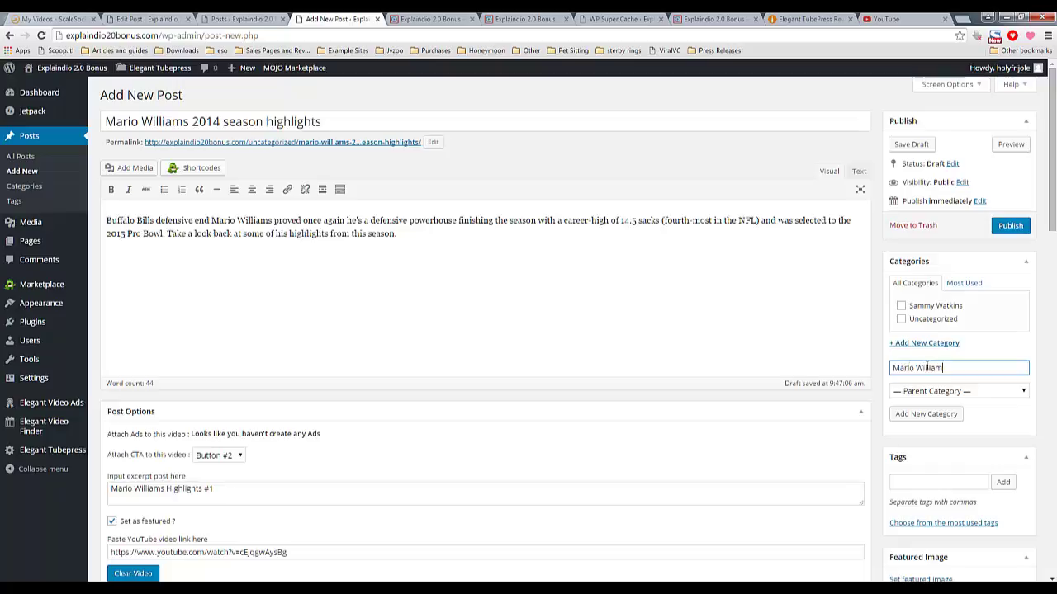
{"action": "left_click", "coordinate": [935, 414]}
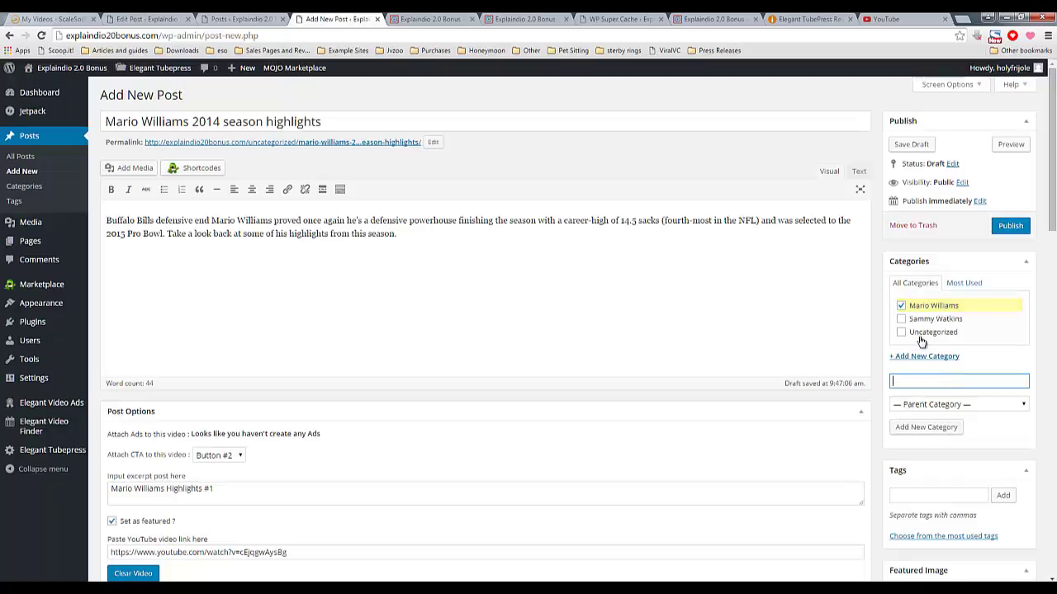
{"action": "left_click", "coordinate": [1011, 227]}
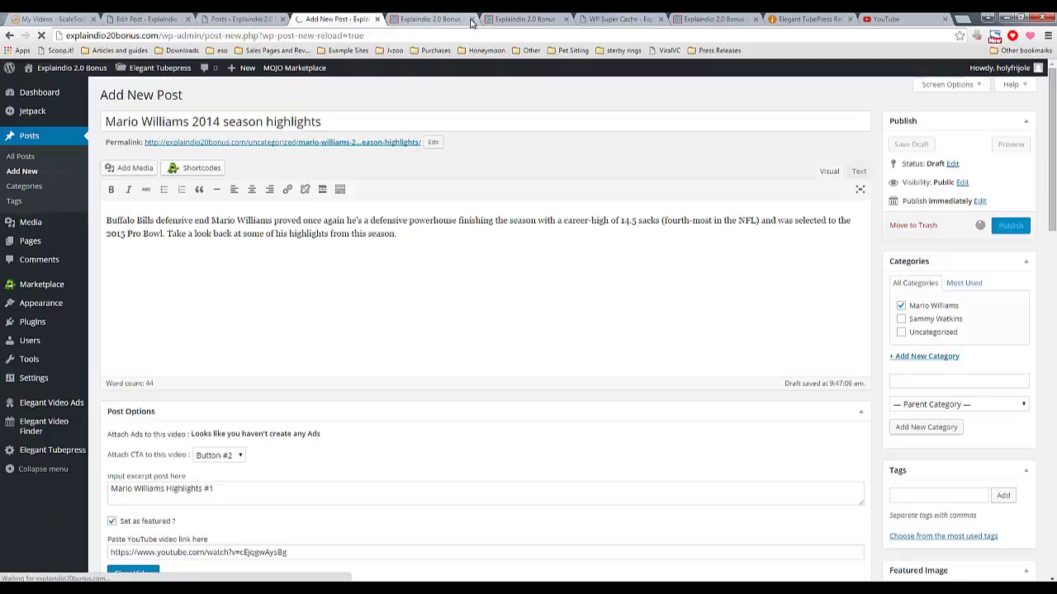
{"action": "left_click", "coordinate": [430, 20]}
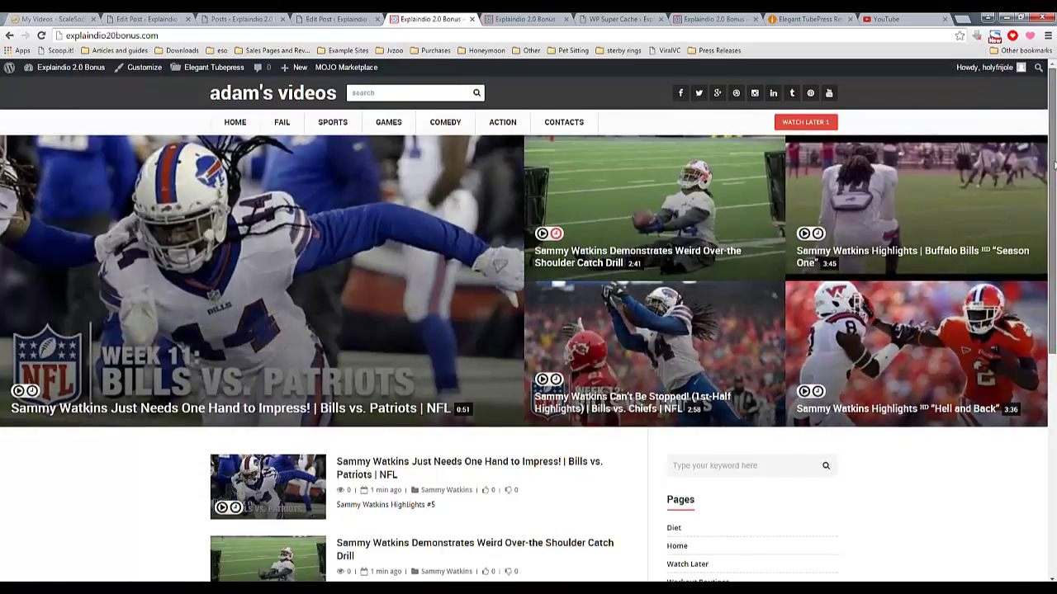
Reload the adam's videos homepage so the Mario Williams 2014 season highlights post shows up
{"action": "left_click_drag", "start_coordinate": [1052, 198], "coordinate": [1053, 134]}
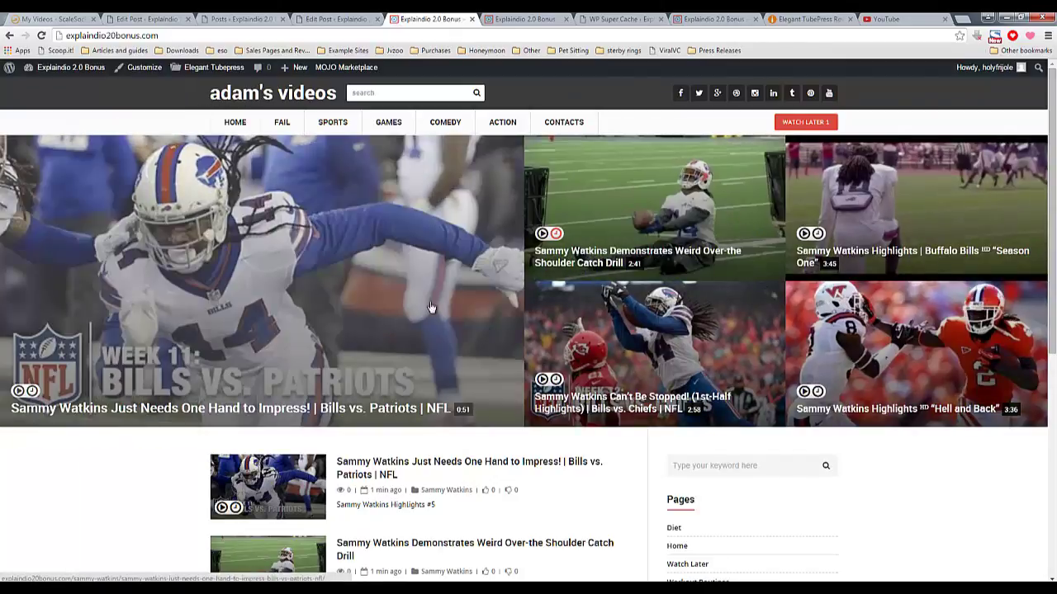
{"action": "right_click", "coordinate": [157, 484]}
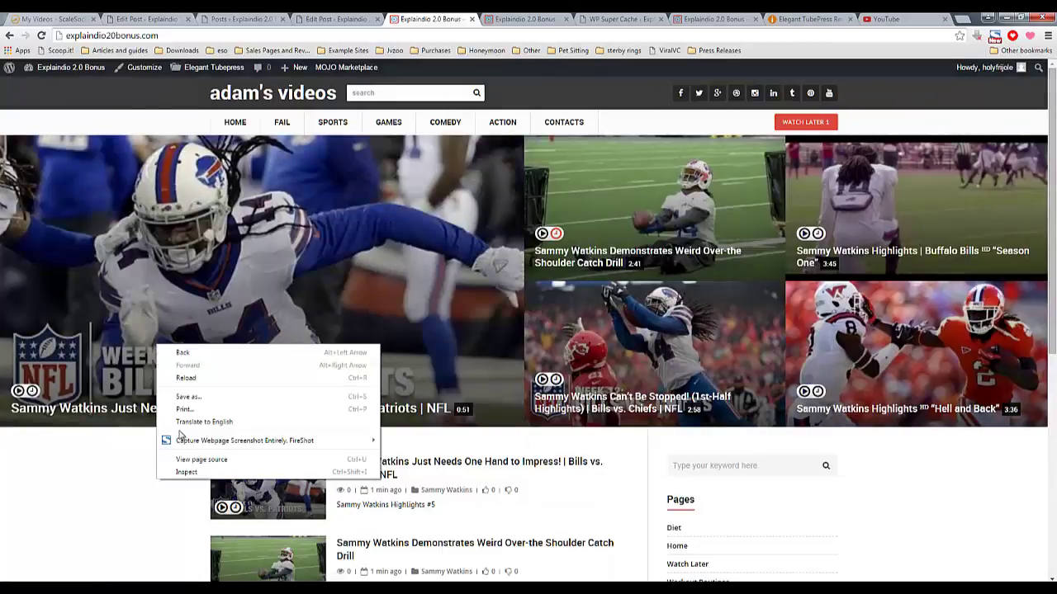
{"action": "left_click", "coordinate": [196, 374]}
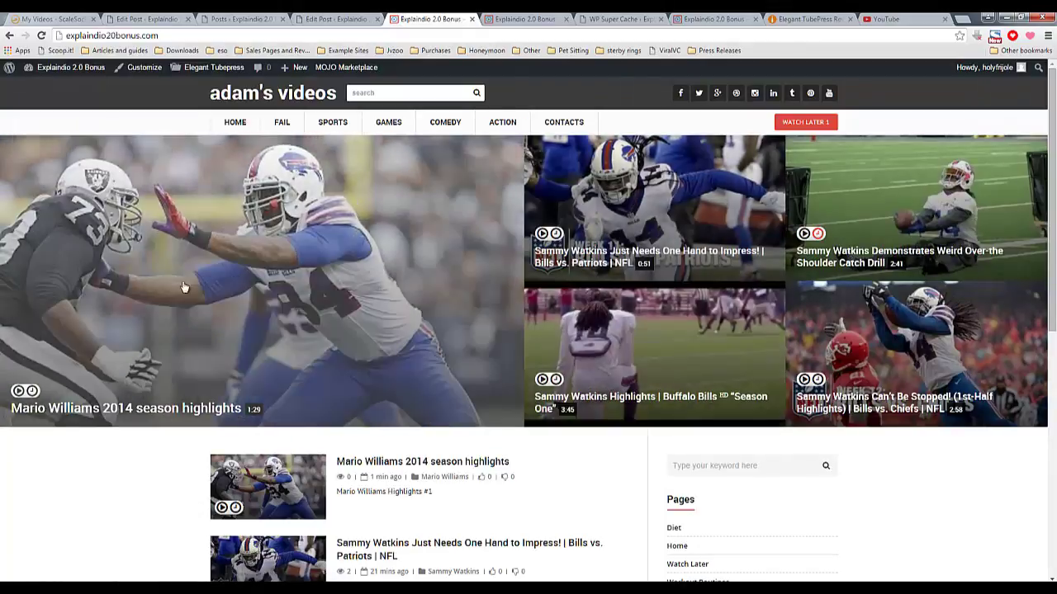
{"action": "scroll", "coordinate": [425, 371], "scroll_direction": "down", "scroll_amount": 2}
{"action": "scroll", "coordinate": [391, 412], "scroll_direction": "up", "scroll_amount": 1}
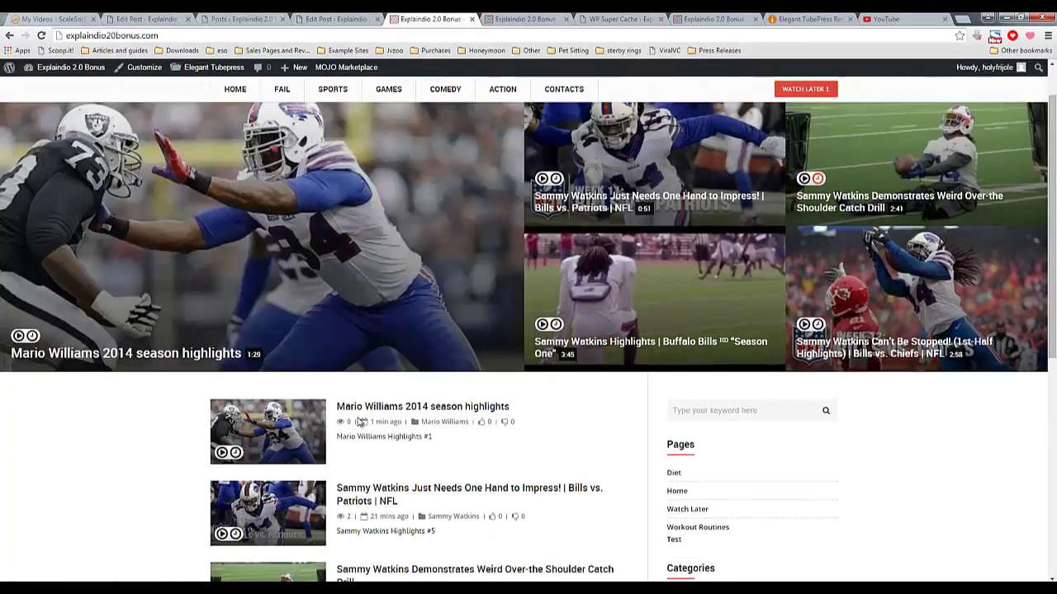
Open the Mario Williams 2014 season highlights post and review its Buy Now button and description
{"action": "left_click", "coordinate": [395, 261]}
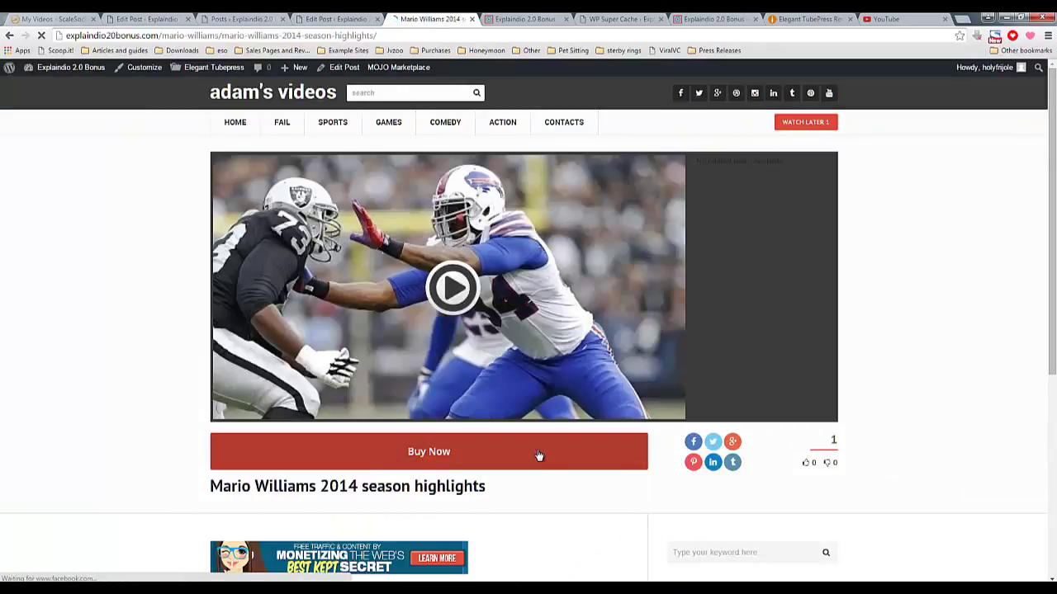
{"action": "scroll", "coordinate": [503, 472], "scroll_direction": "down", "scroll_amount": 3}
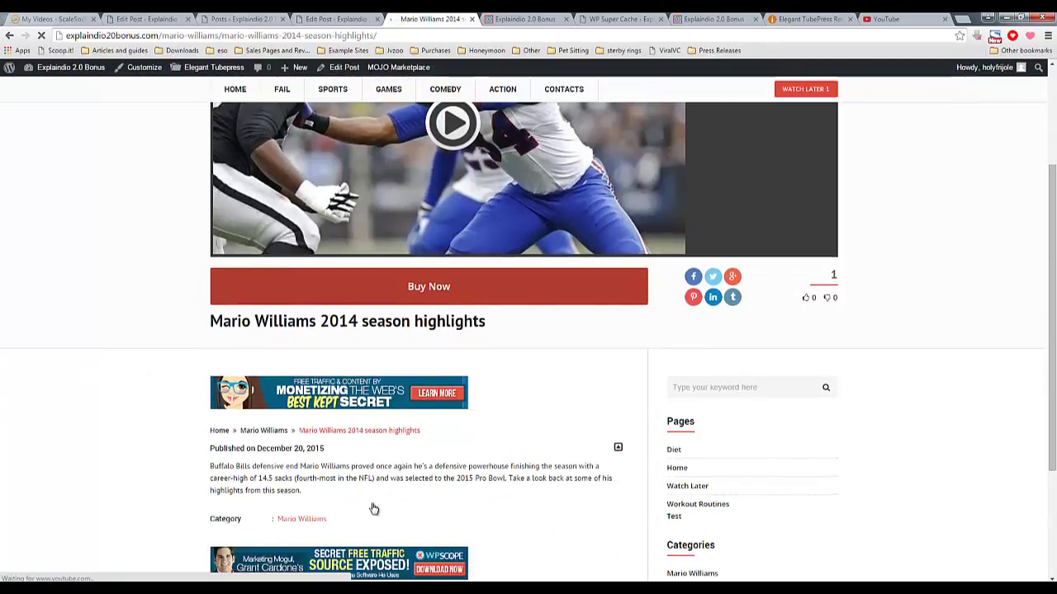
{"action": "scroll", "coordinate": [374, 509], "scroll_direction": "down", "scroll_amount": 2}
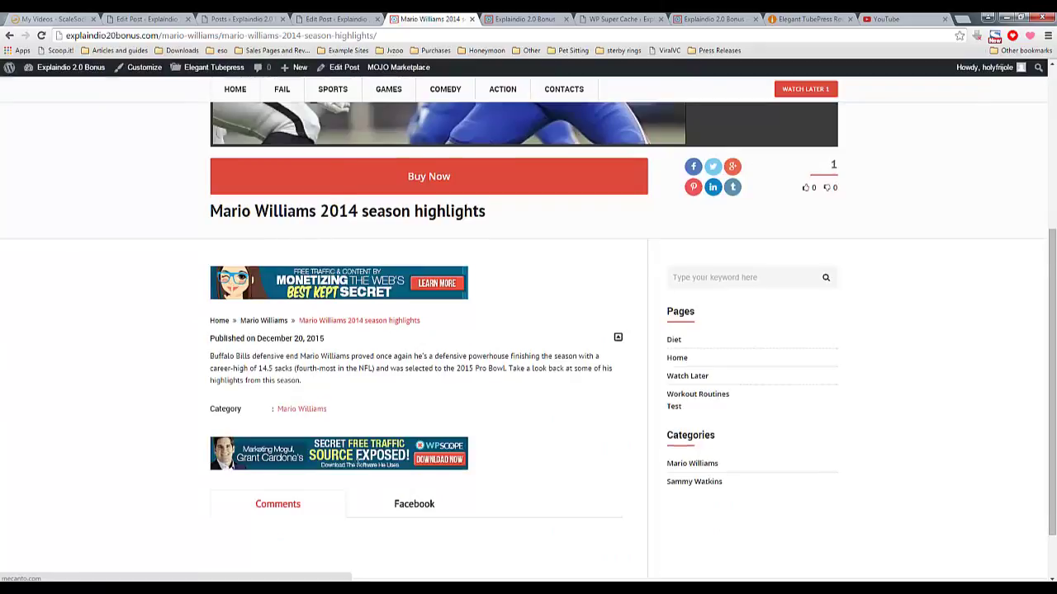
{"action": "scroll", "coordinate": [361, 470], "scroll_direction": "down", "scroll_amount": 1}
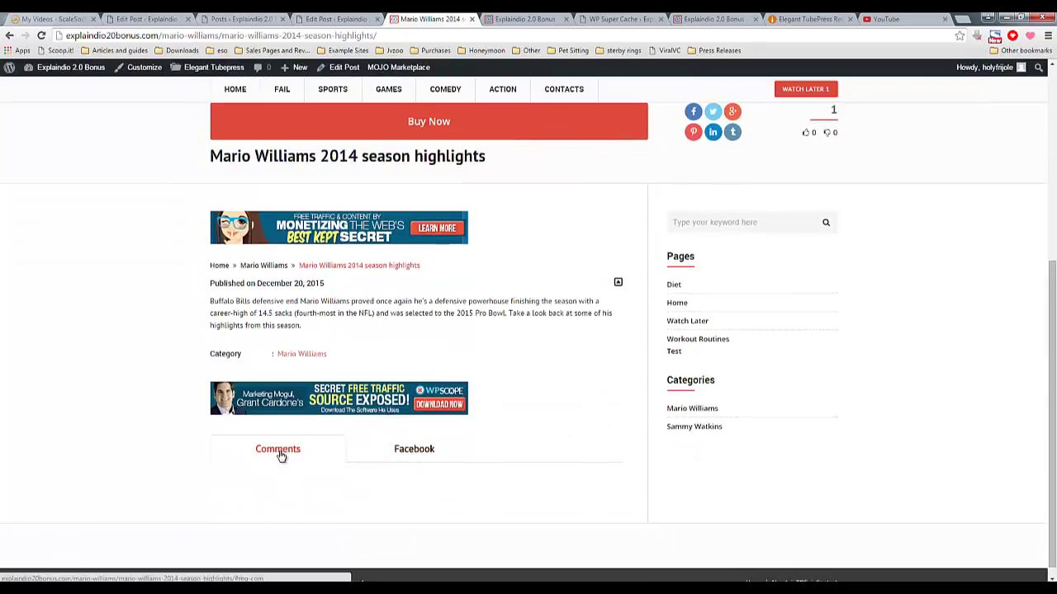
{"action": "scroll", "coordinate": [495, 453], "scroll_direction": "up", "scroll_amount": 6}
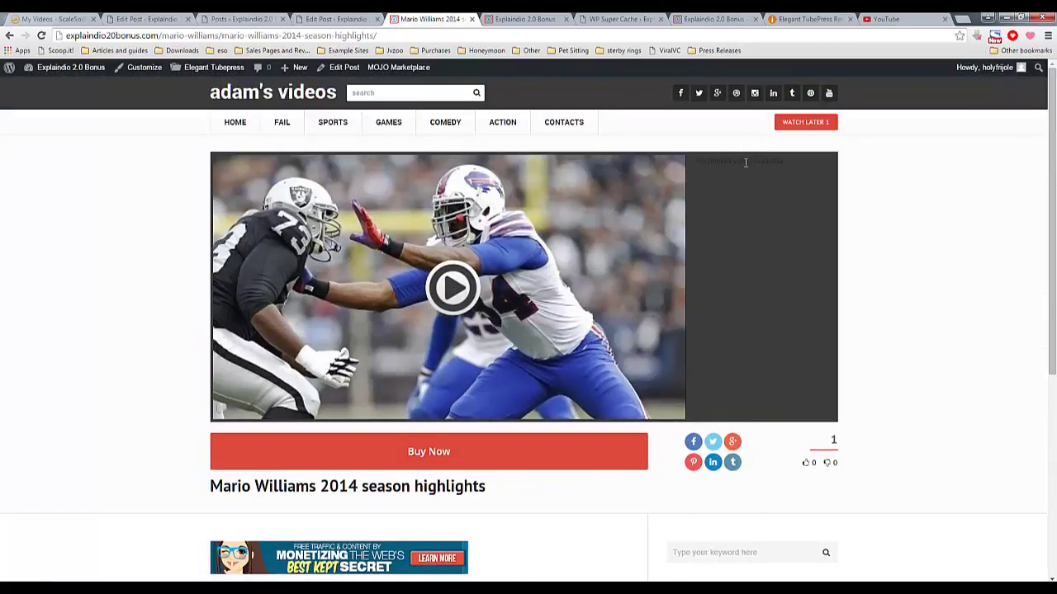
{"action": "left_click_drag", "start_coordinate": [745, 163], "coordinate": [698, 162]}
{"action": "left_click", "coordinate": [771, 295]}
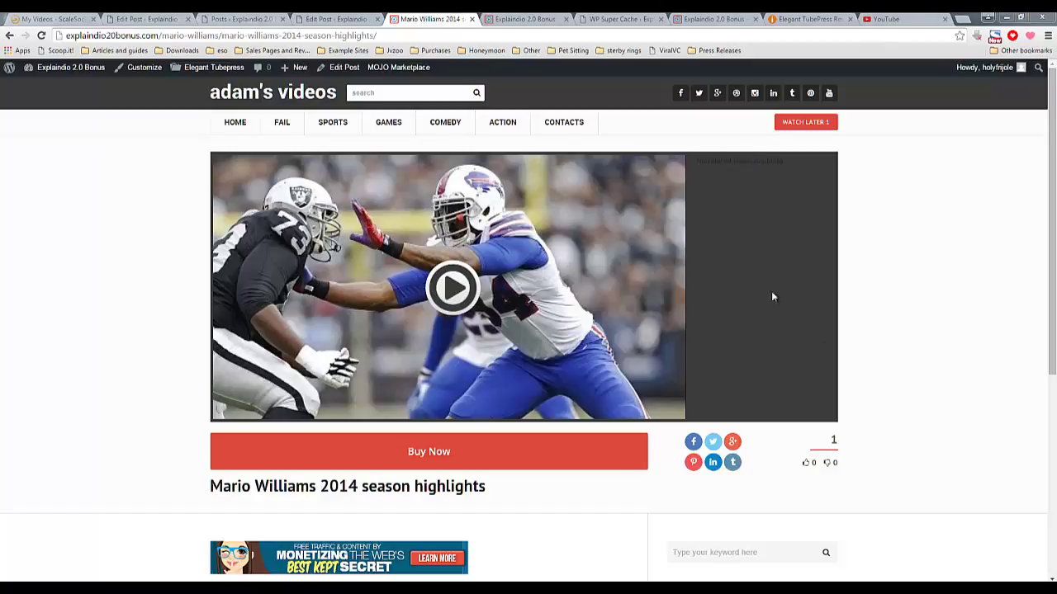
{"action": "left_click", "coordinate": [358, 19]}
On the Explaindio 2.0 Bonus homepage tab, inspect the 'Sammy Watkins Highlights #4' excerpt
{"action": "left_click", "coordinate": [508, 18]}
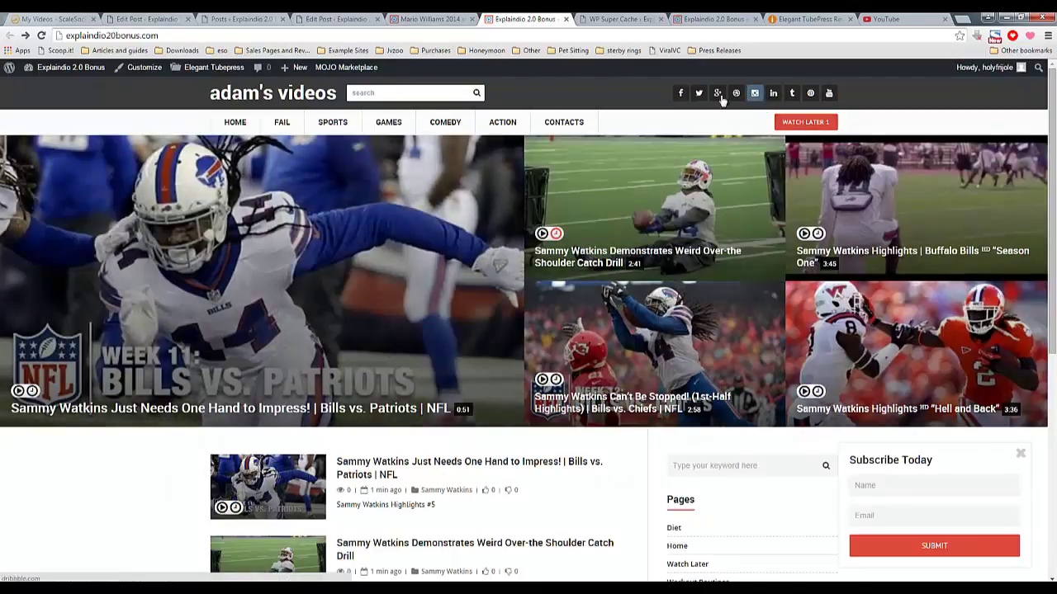
{"action": "scroll", "coordinate": [715, 402], "scroll_direction": "down", "scroll_amount": 2}
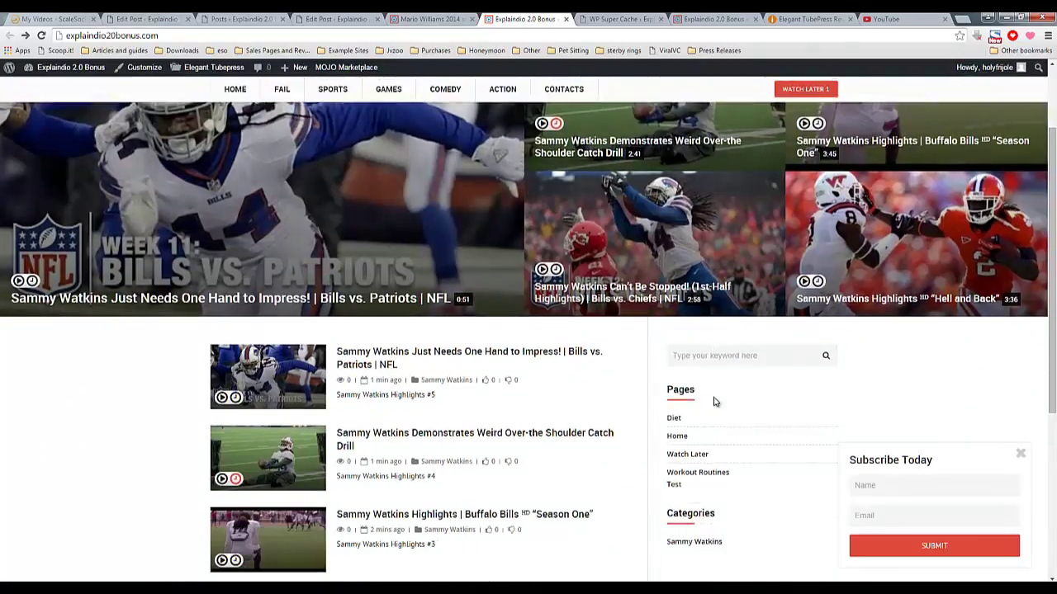
{"action": "scroll", "coordinate": [715, 402], "scroll_direction": "down", "scroll_amount": 2}
{"action": "double_click", "coordinate": [369, 366]}
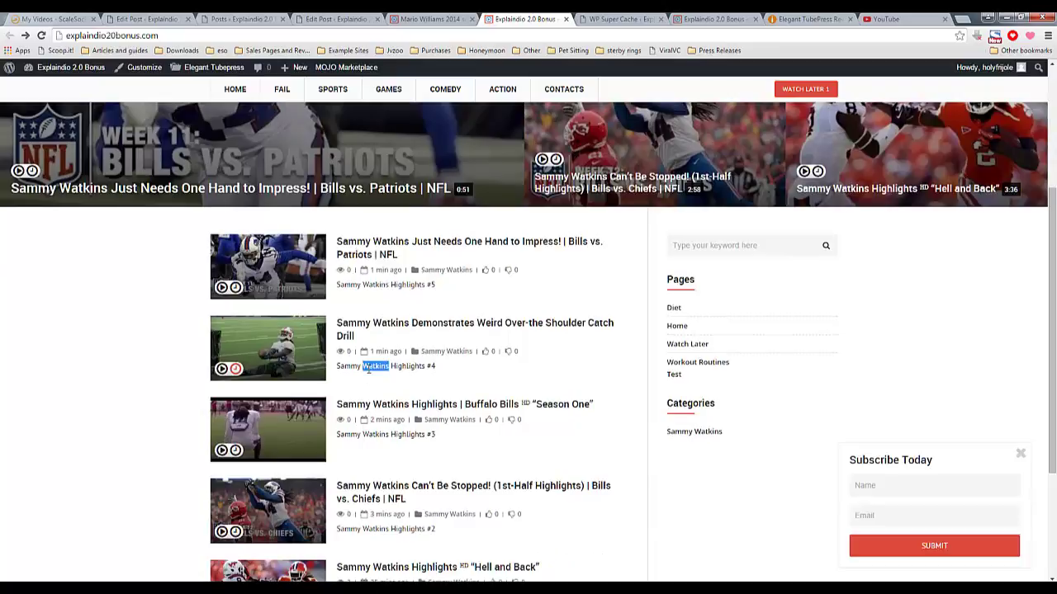
{"action": "left_click_drag", "start_coordinate": [368, 371], "coordinate": [453, 378]}
{"action": "left_click", "coordinate": [458, 381]}
Check the top 'Sammy Watkins Highlights #5' excerpt and return to the top of the homepage
{"action": "scroll", "coordinate": [459, 382], "scroll_direction": "up", "scroll_amount": 1}
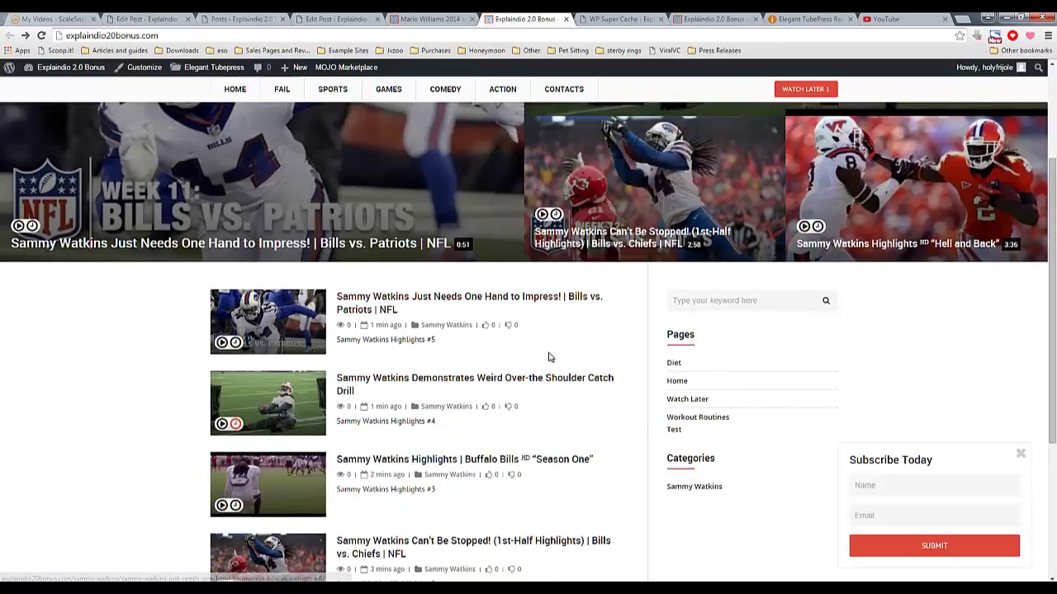
{"action": "mouse_move", "coordinate": [442, 340]}
{"action": "left_mouse_down"}
{"action": "mouse_move", "coordinate": [333, 348]}
{"action": "mouse_move", "coordinate": [446, 342]}
{"action": "left_mouse_up"}
{"action": "left_click", "coordinate": [450, 346]}
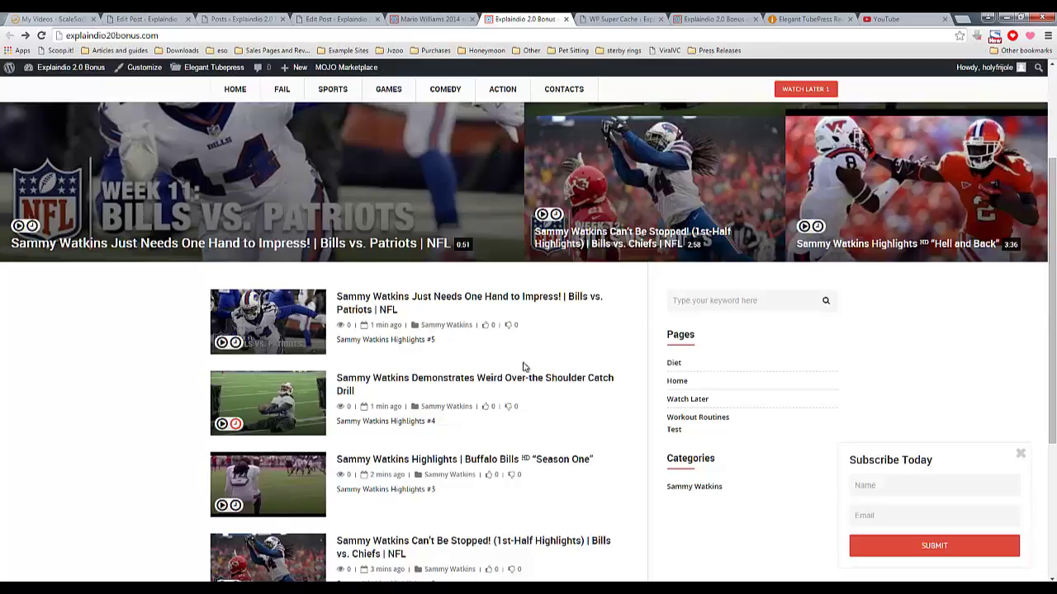
{"action": "scroll", "coordinate": [523, 366], "scroll_direction": "up", "scroll_amount": 2}
{"action": "scroll", "coordinate": [454, 305], "scroll_direction": "up", "scroll_amount": 1}
{"action": "scroll", "coordinate": [587, 163], "scroll_direction": "down", "scroll_amount": 1}
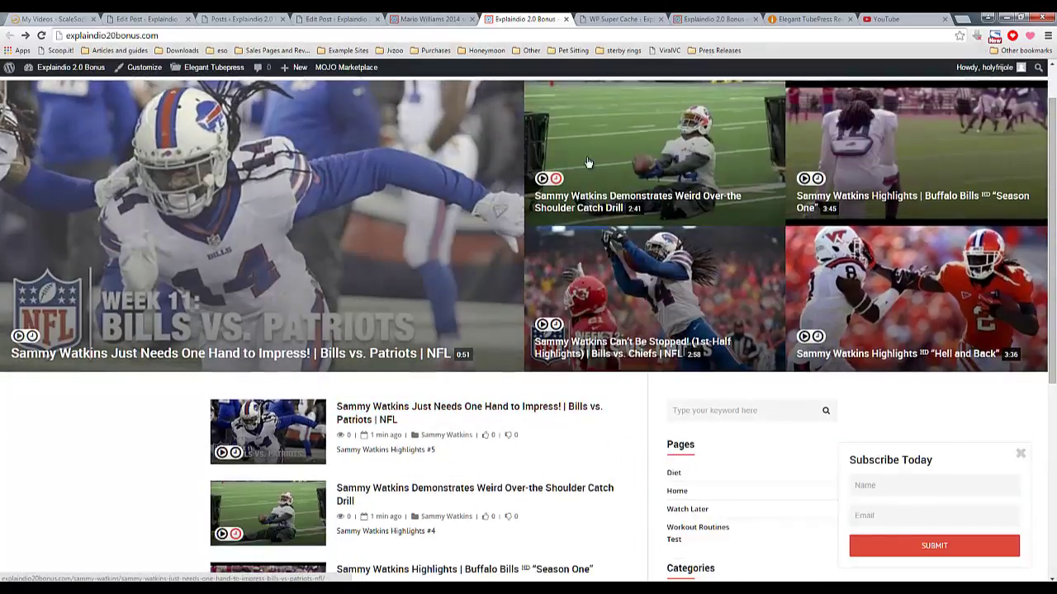
{"action": "scroll", "coordinate": [588, 162], "scroll_direction": "up", "scroll_amount": 1}
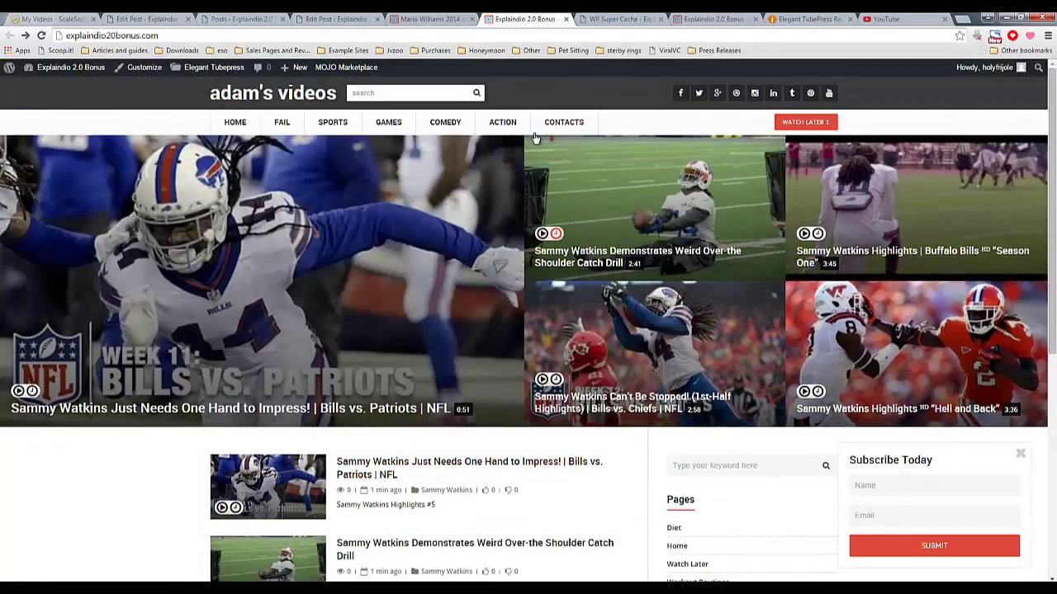